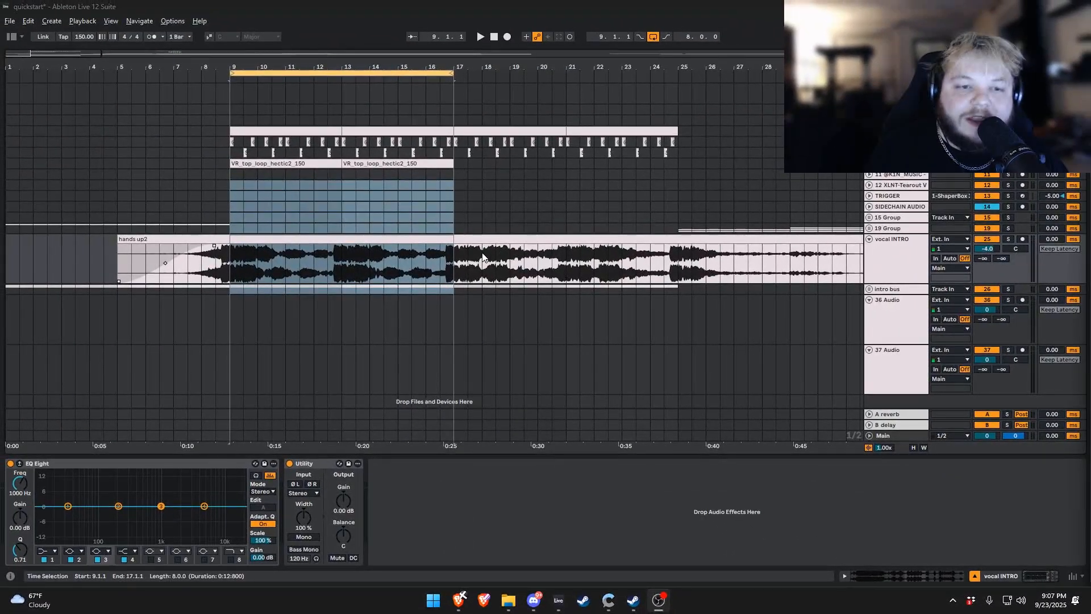
- Browse the saved versions in the quickstart Project folder, from quickstart.als to the DJ SNAKE x SPACE LACES - RELOADED sets, without opening any
left_click(10, 22)
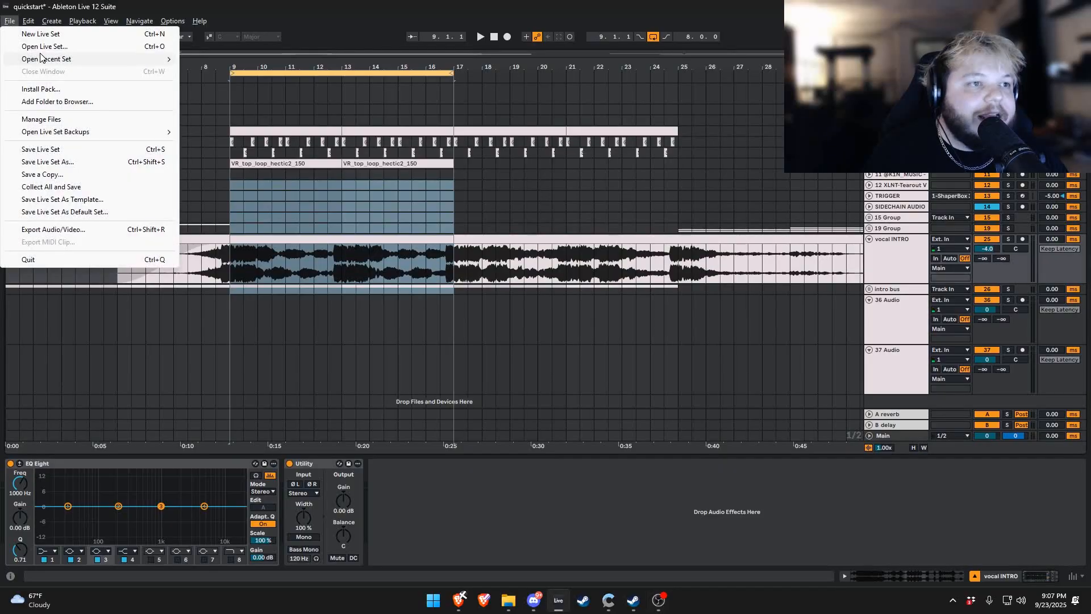
left_click(51, 47)
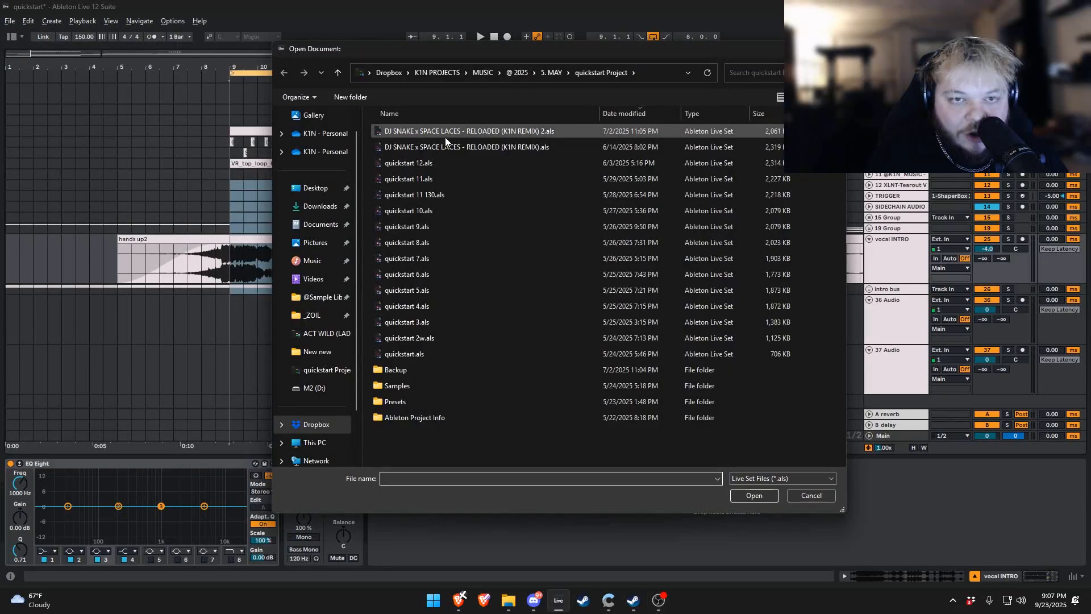
left_click_drag(444, 49, 393, 51)
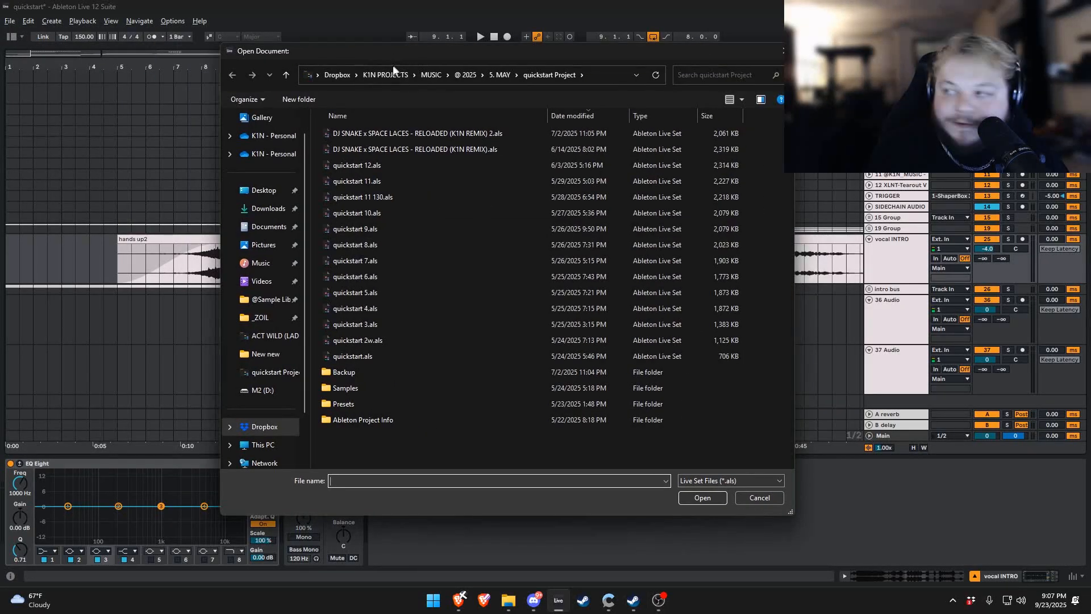
left_click(367, 356)
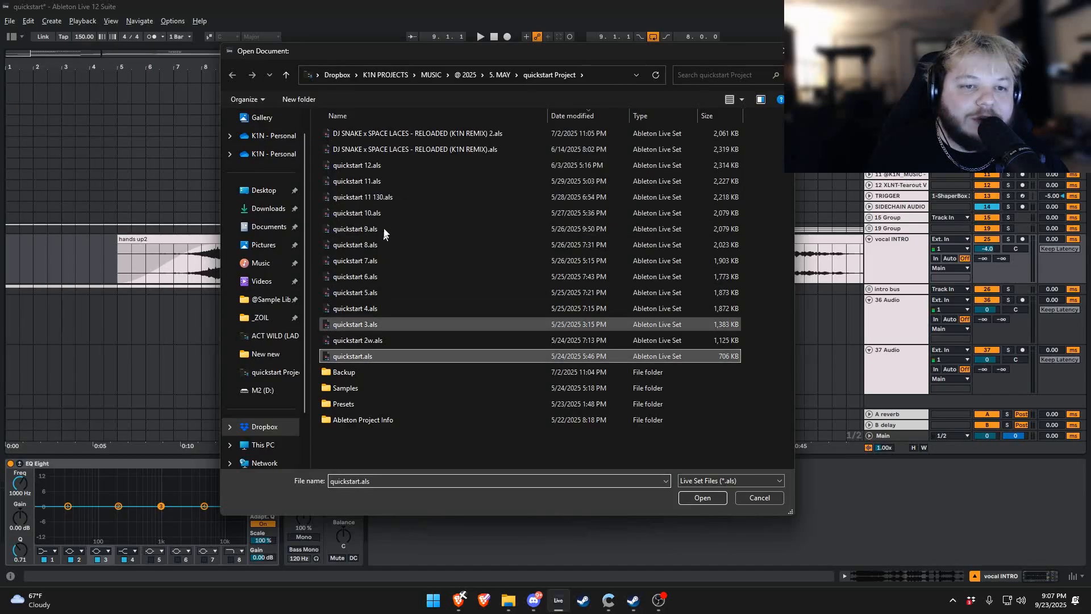
left_click(382, 168)
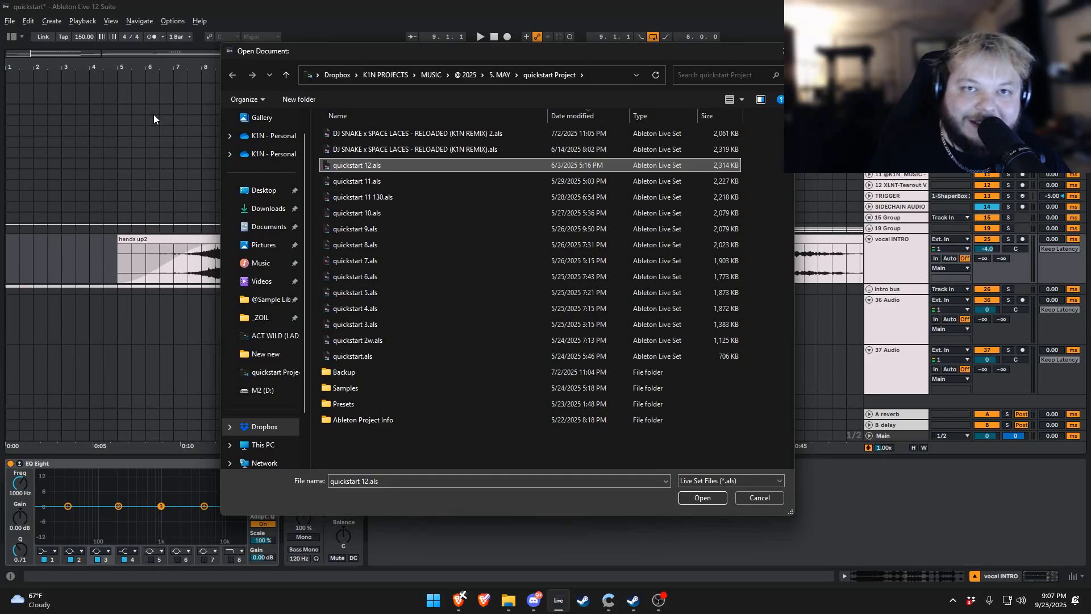
left_click(727, 357)
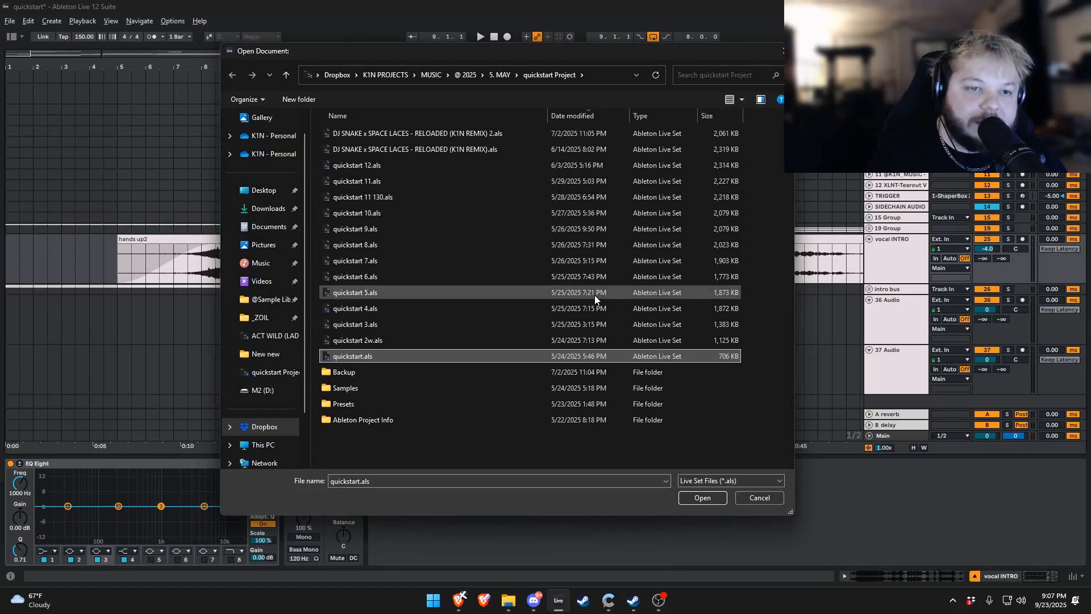
left_click(404, 151)
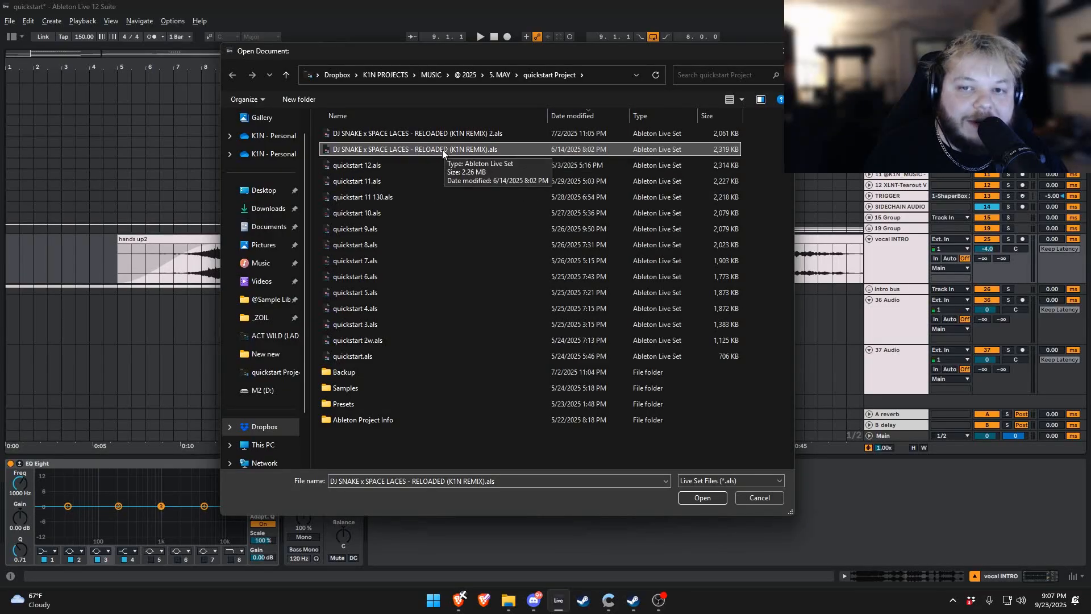
left_click(554, 137)
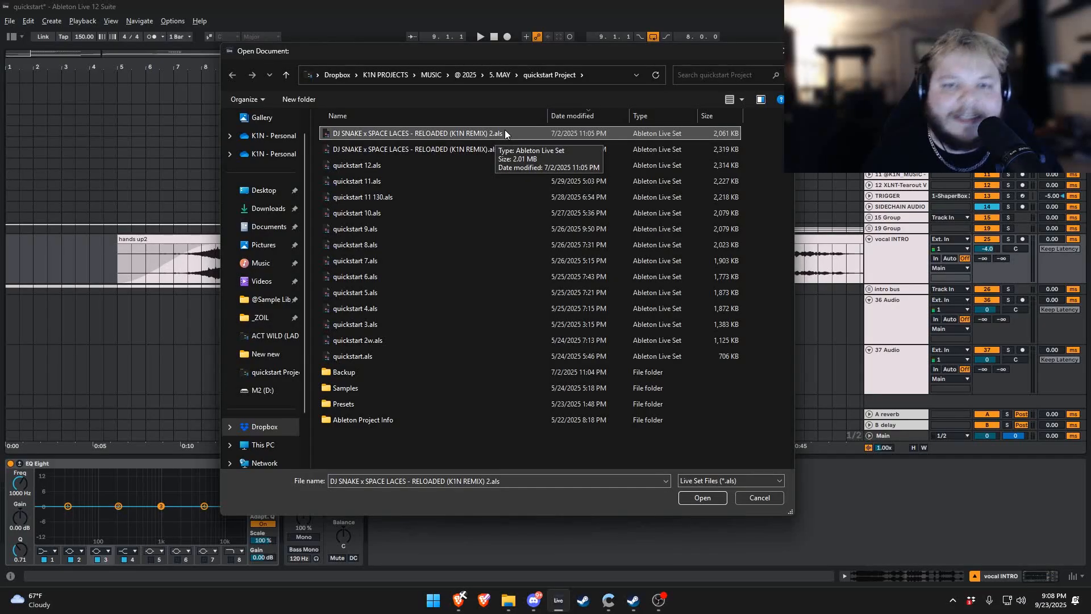
left_click(370, 357)
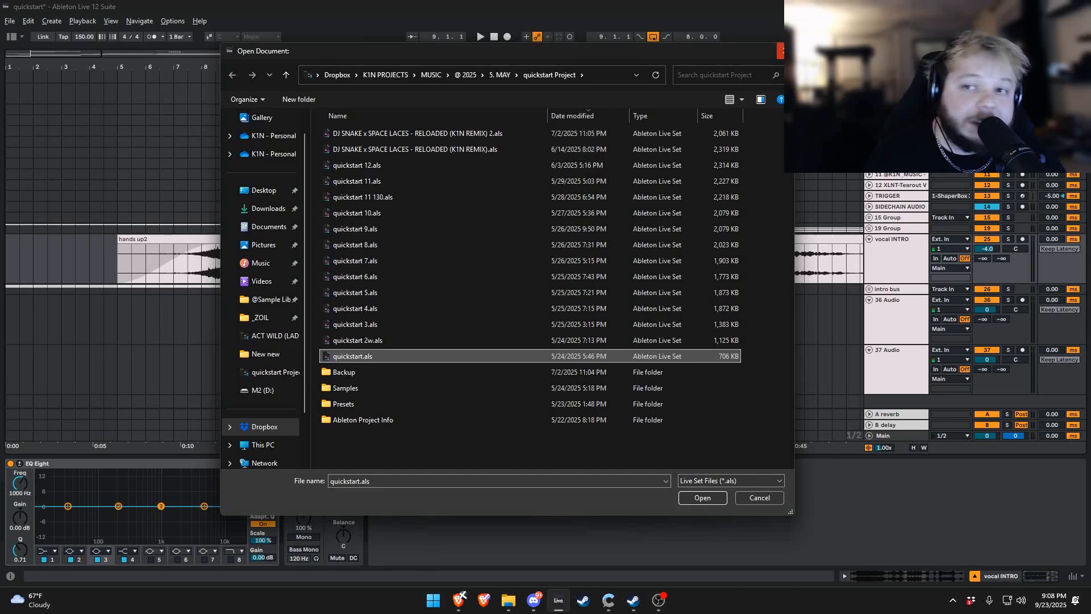
left_click(781, 51)
- Show the Main track's device chain and point out the Swiss Army Meter and the rack of metering plug-ins
scroll(365, 268, "down", 2)
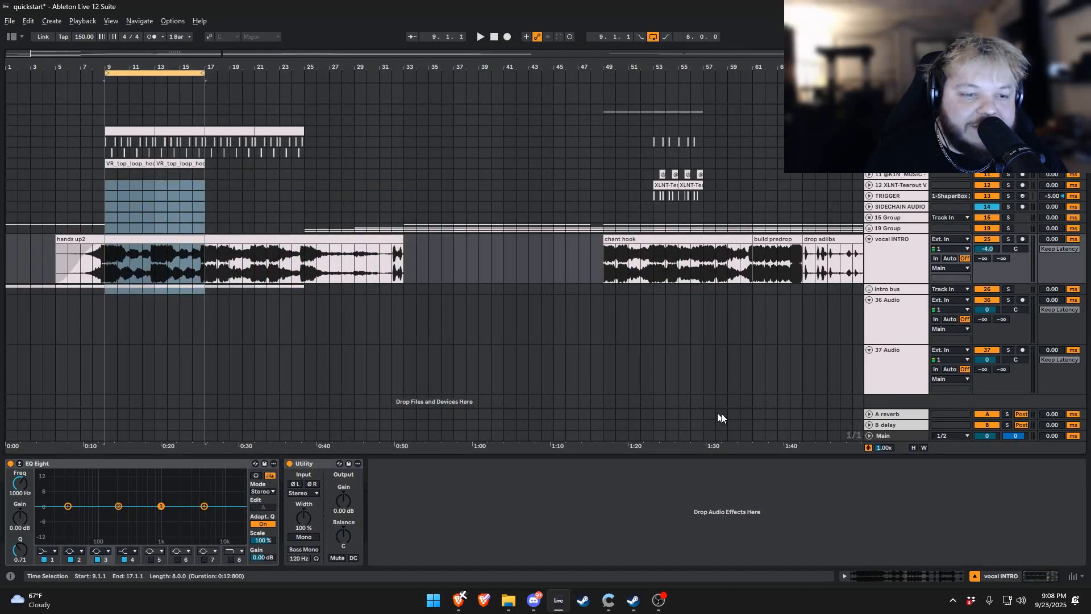
left_click(885, 437)
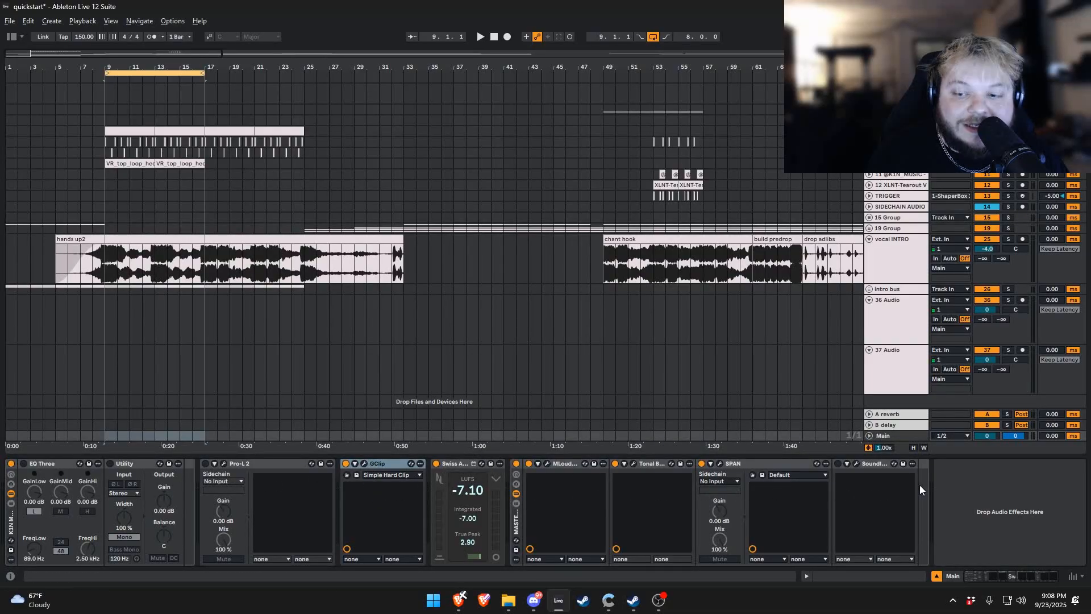
left_click(878, 464)
left_click(455, 464)
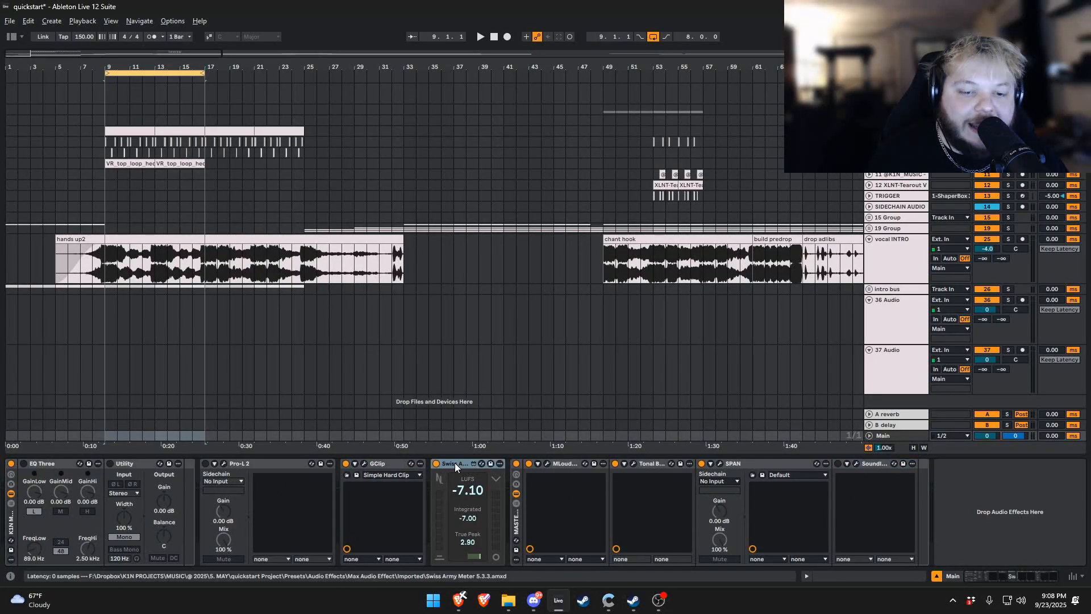
double_click(517, 518)
double_click(517, 519)
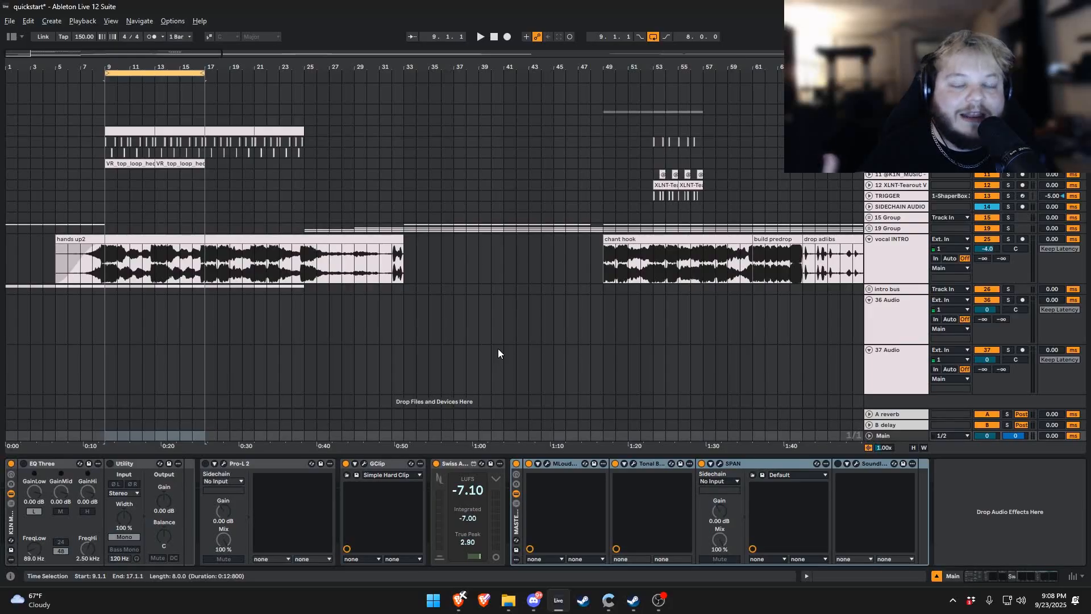
- Unfold the 19 Group and examine its other, bass and drums stem tracks along the arrangement
left_click(869, 228)
scroll(615, 304, "down", 6)
scroll(584, 276, "up", 3)
scroll(584, 284, "right", 10)
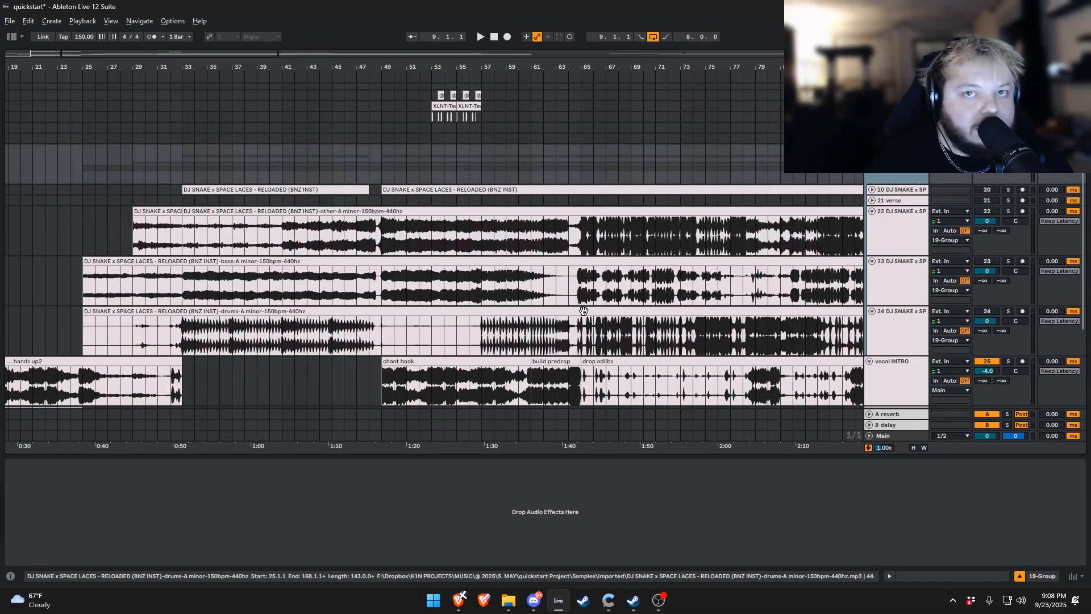
left_click_drag(584, 311, 684, 310)
scroll(534, 303, "down", 4)
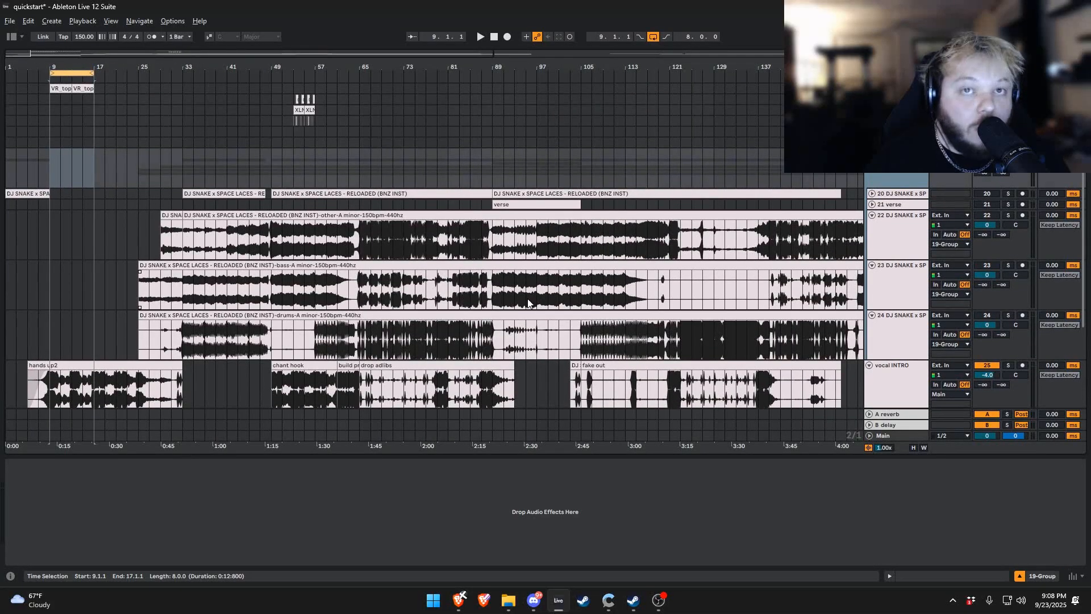
scroll(349, 327, "up", 1)
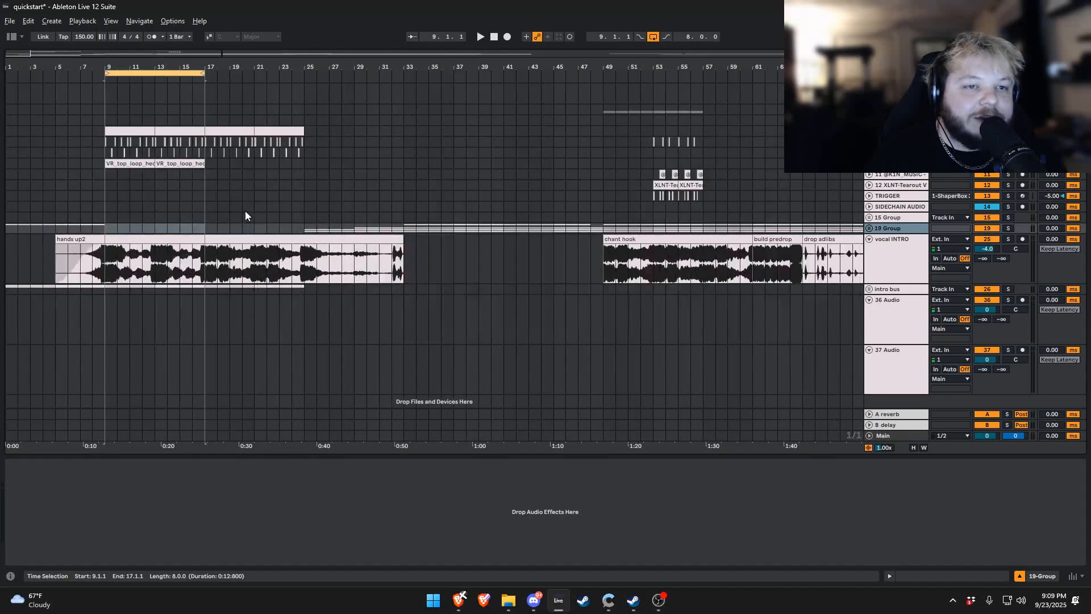
- Play back the intro from position 4.3.1 and place the insert marker at 8.3.1
left_click(104, 195)
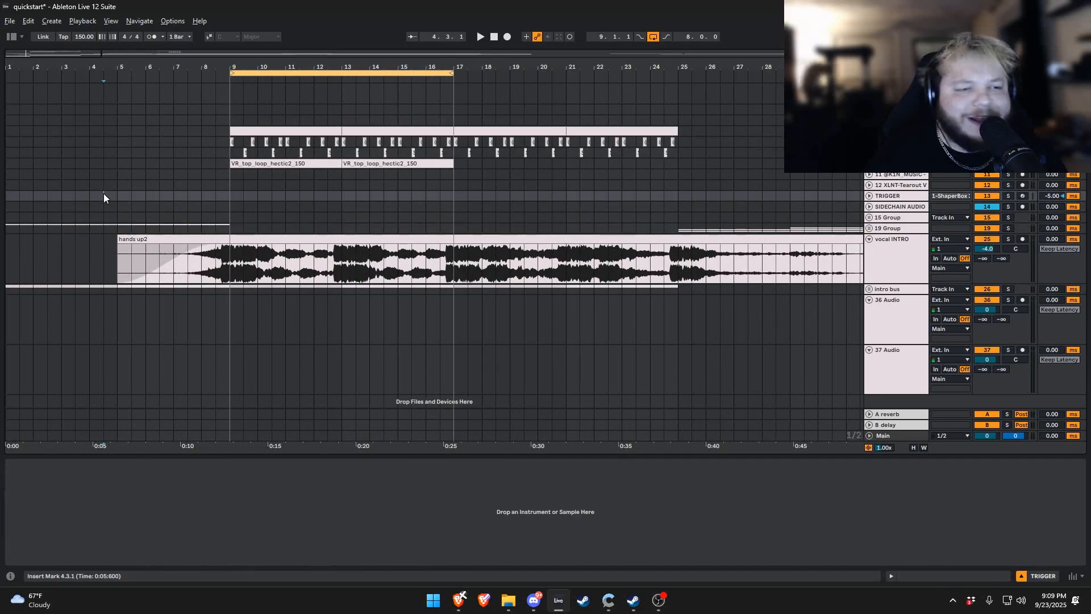
key("space")
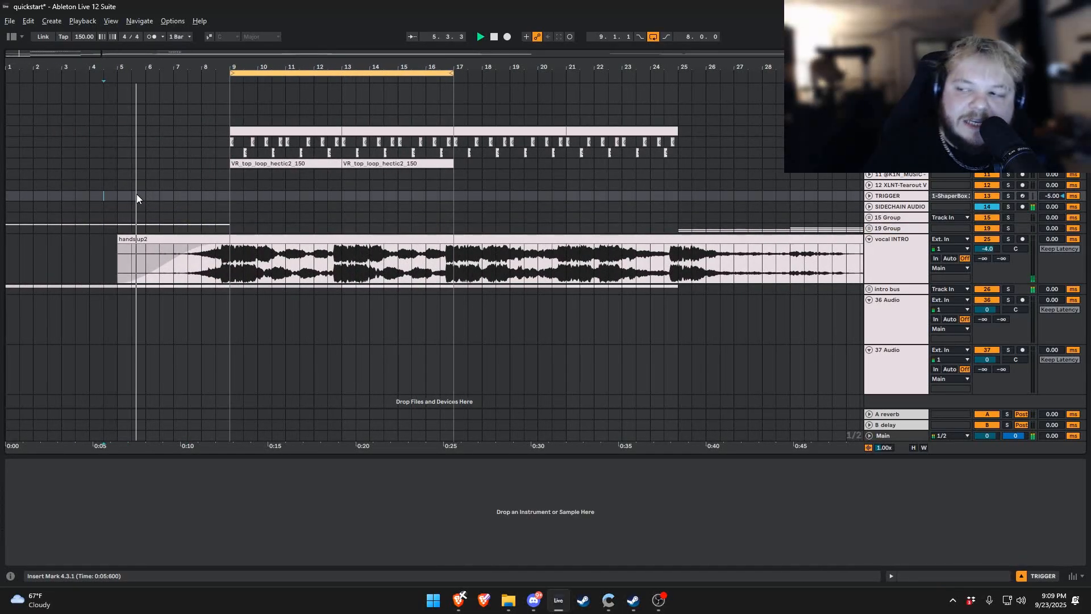
left_click(215, 219)
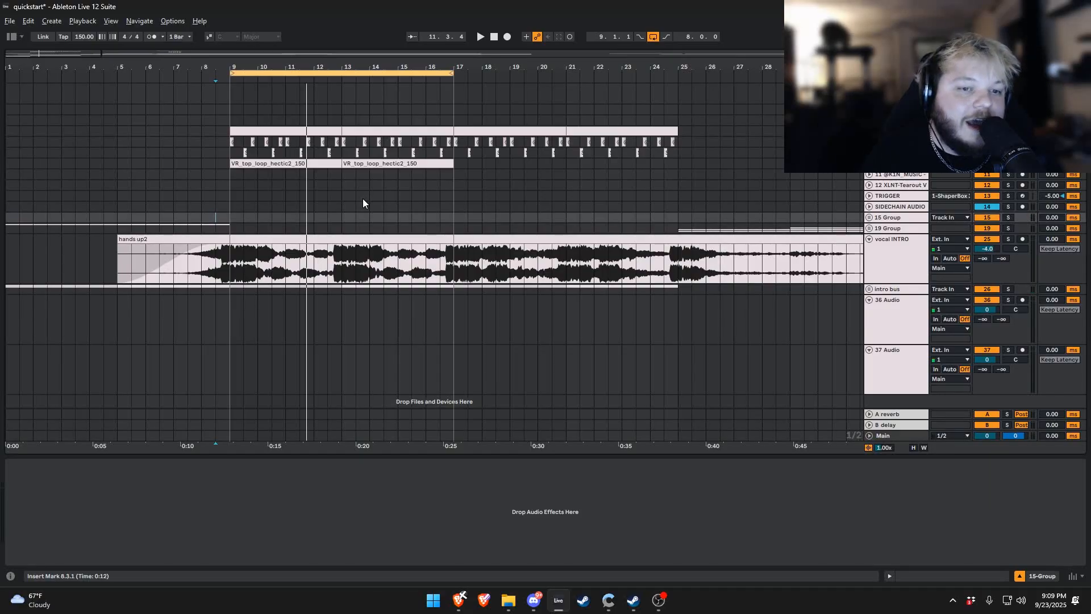
- Inspect the kick and VR_top_loop_hectic2_150 clips at bar 13, and play the section from there
left_click(340, 162)
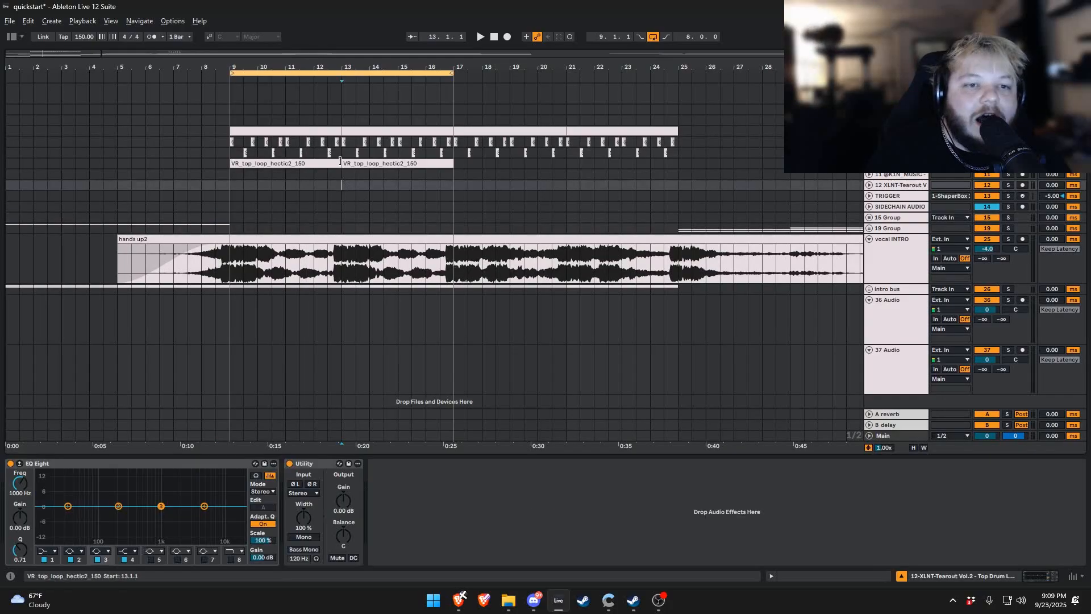
left_click(343, 141)
scroll(340, 149, "up", 5)
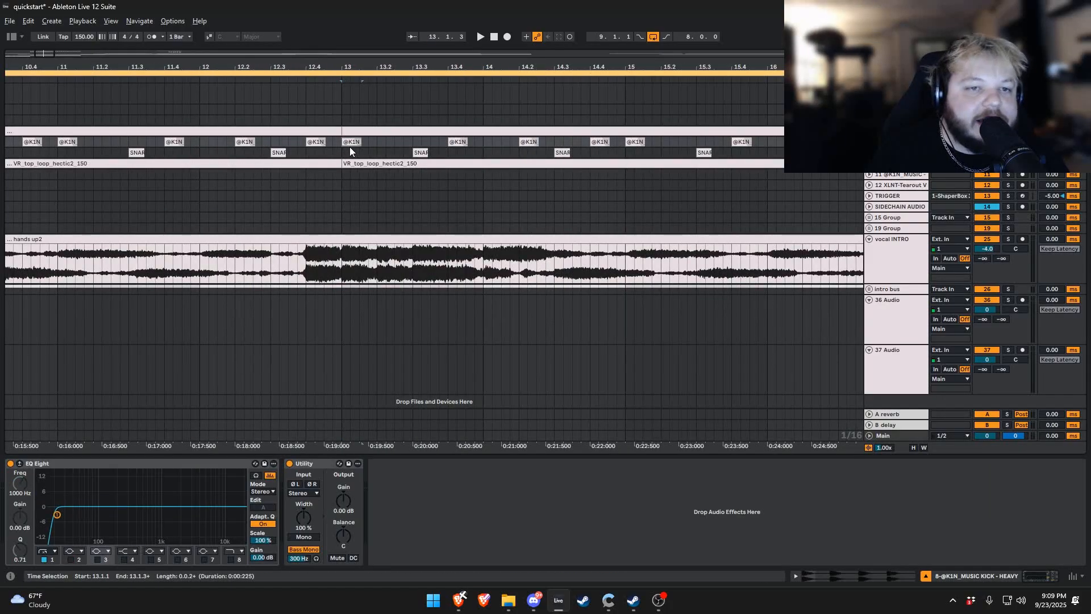
scroll(363, 156, "down", 4)
left_click(364, 163)
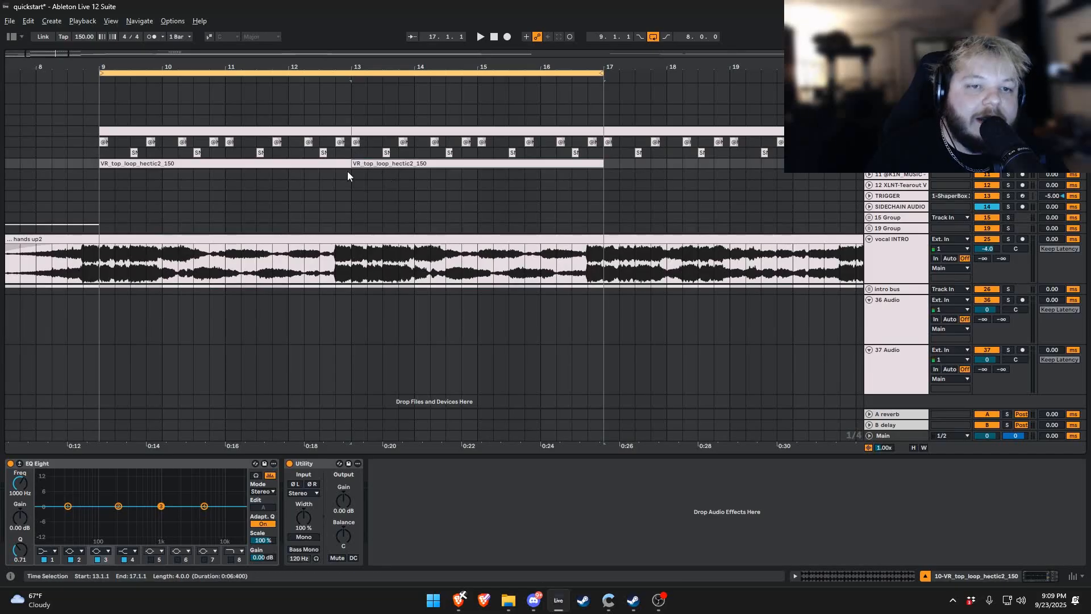
key("space")
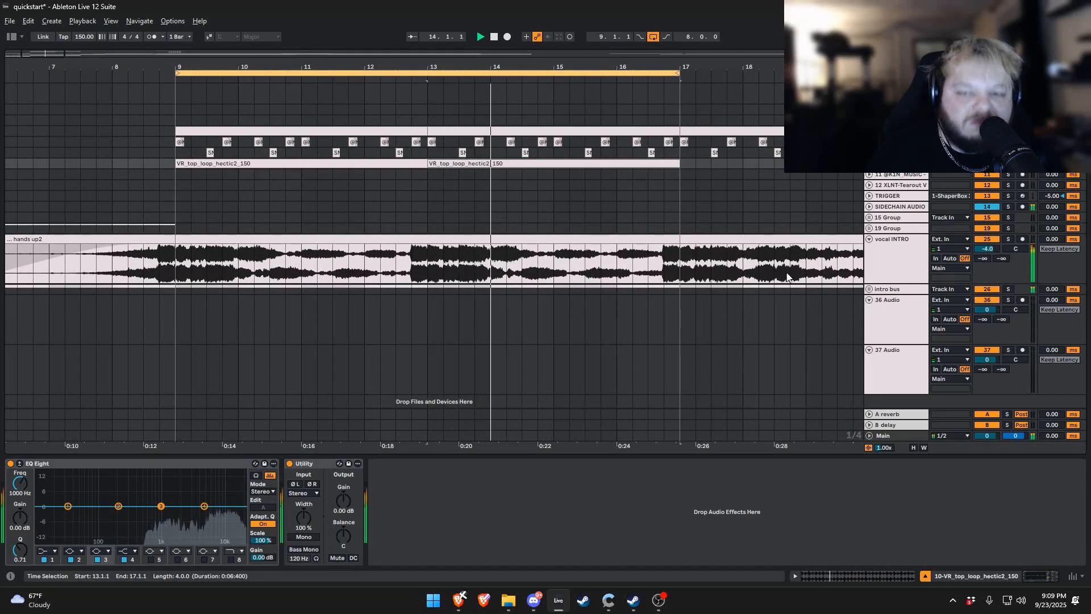
- Unfold the intro bus group and examine the clips on the 30 MIDI and 31 MIDI tracks
left_click(869, 289)
scroll(564, 267, "down", 5)
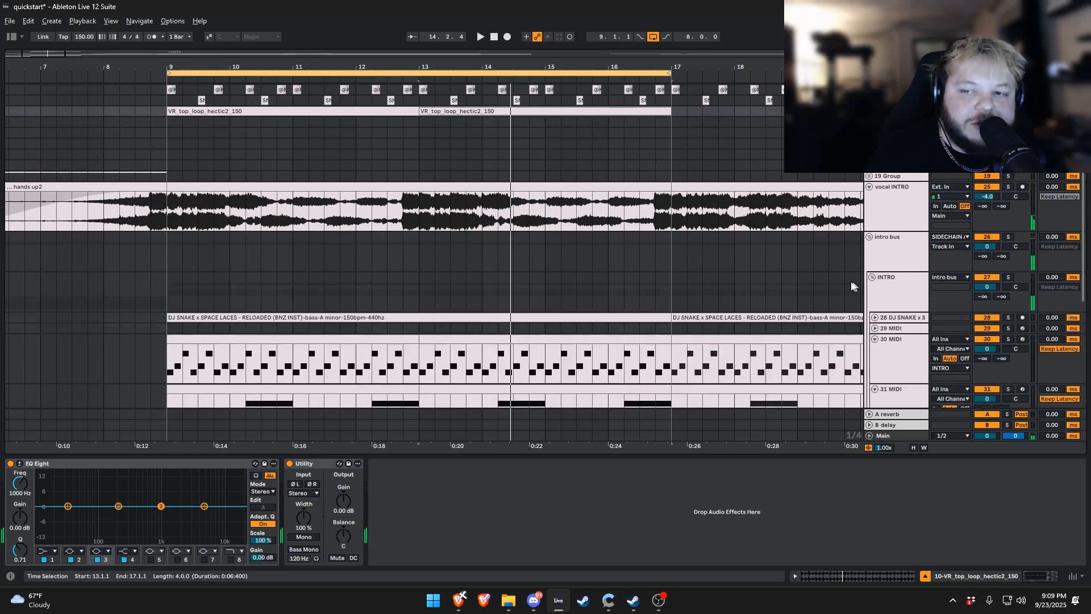
left_click(564, 267)
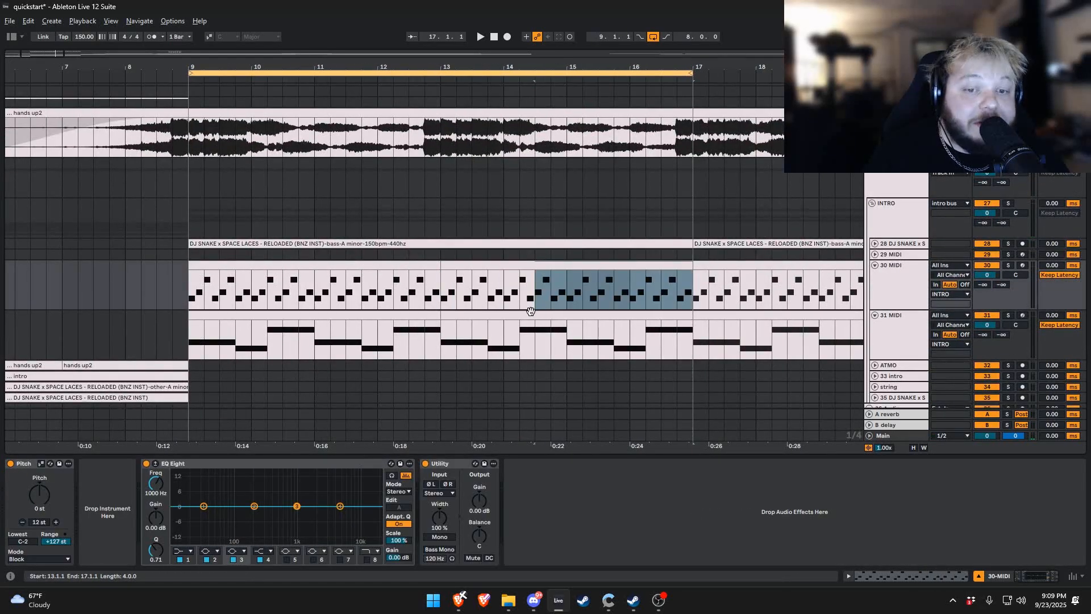
left_click(492, 311, "shift")
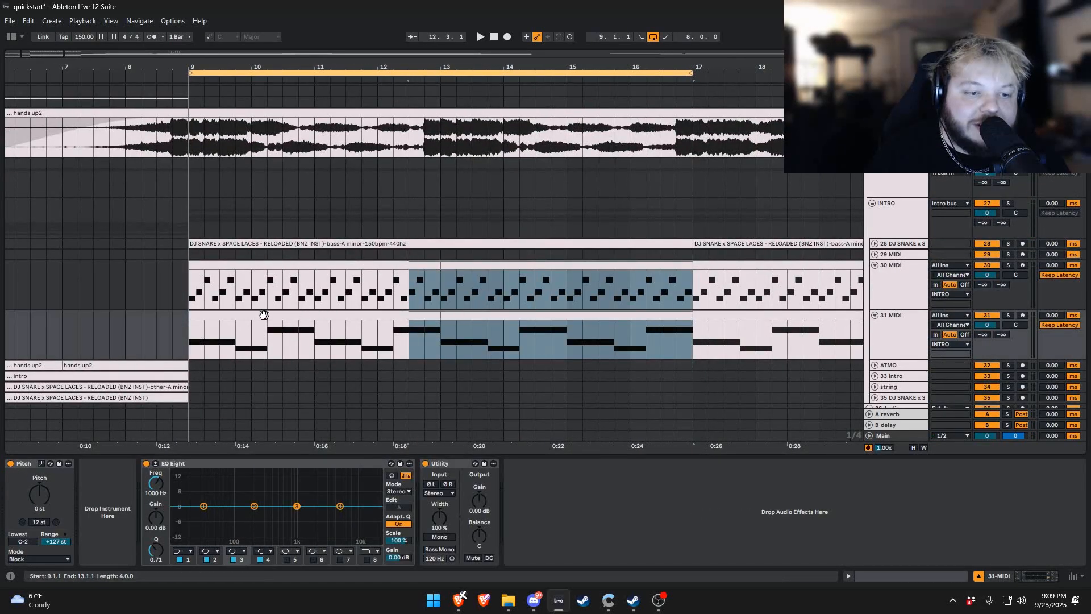
left_click(250, 316)
left_click(525, 317)
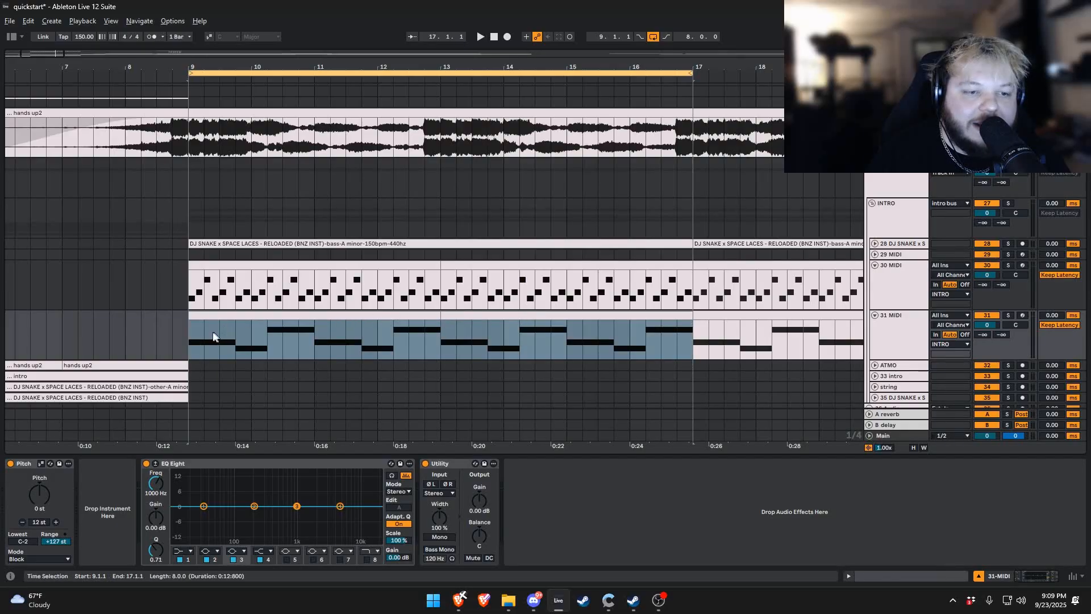
- Highlight the note patterns of the 31 MIDI and 30 MIDI tracks within bars 9 to 17 and play from bar 9
left_click_drag(213, 332, 679, 340)
left_click_drag(688, 341, 646, 341)
left_click_drag(185, 347, 554, 338)
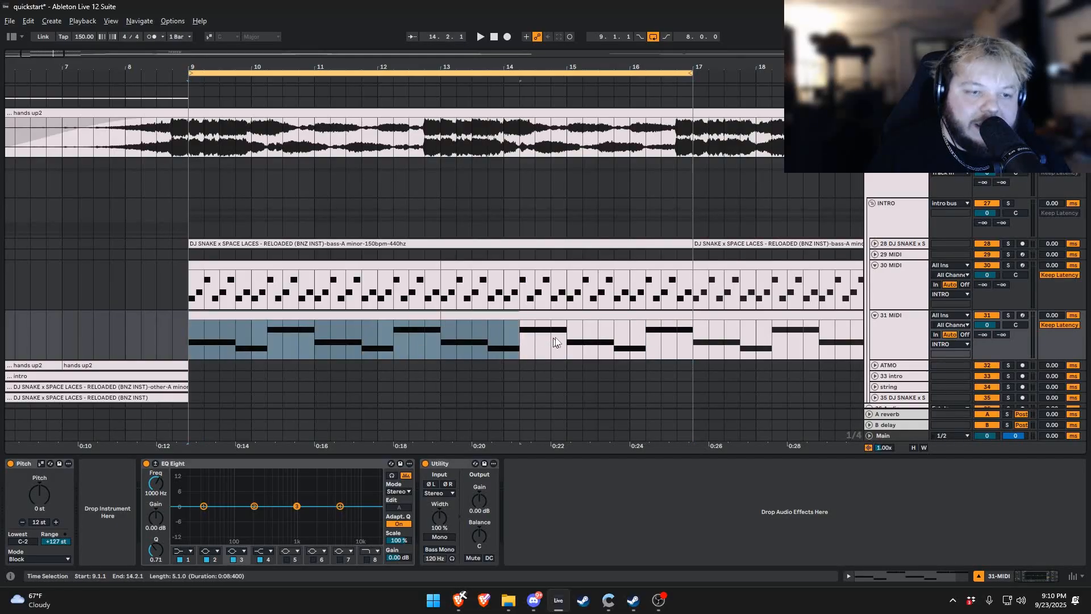
left_click_drag(191, 287, 689, 296)
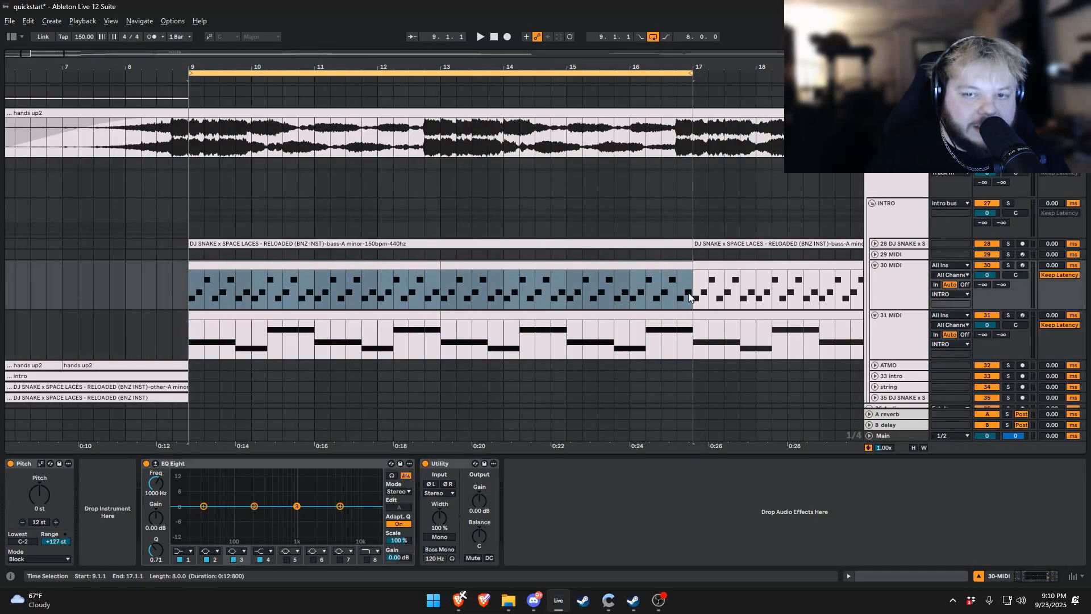
key("space")
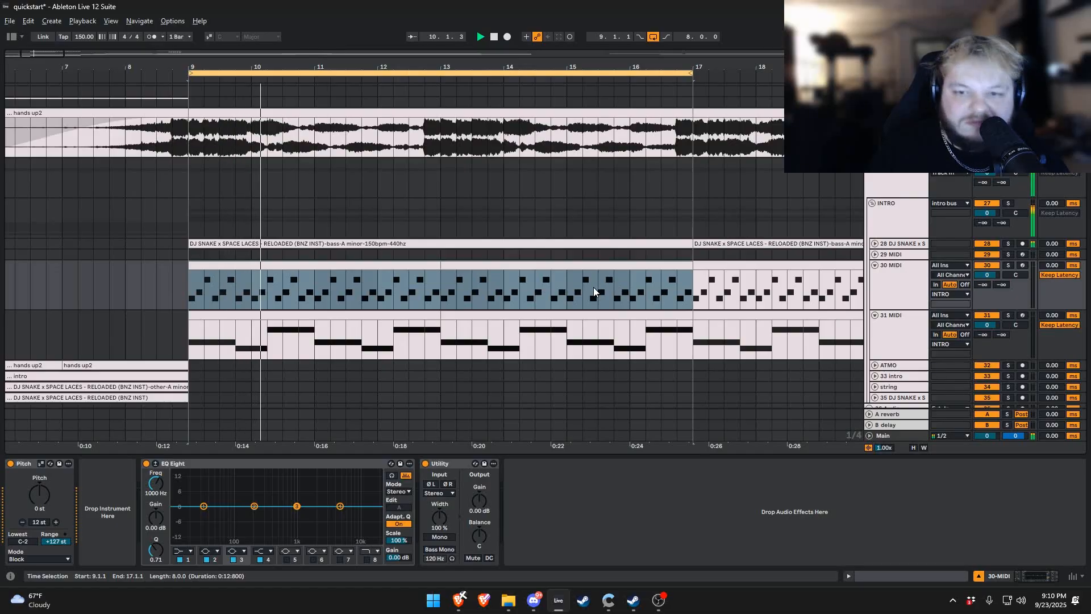
- Unfold the bass stem track 28 in the INTRO group and highlight portions of the bass and hands up2 vocal clips
scroll(739, 307, "up", 3)
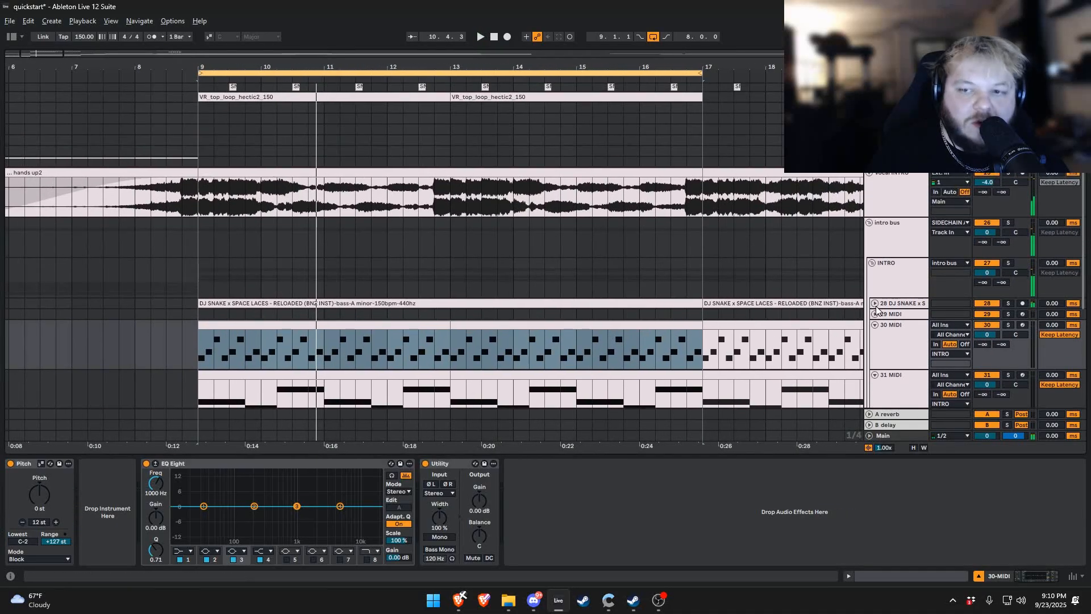
left_click(874, 303)
left_click_drag(256, 296, 612, 403)
scroll(591, 294, "down", 3)
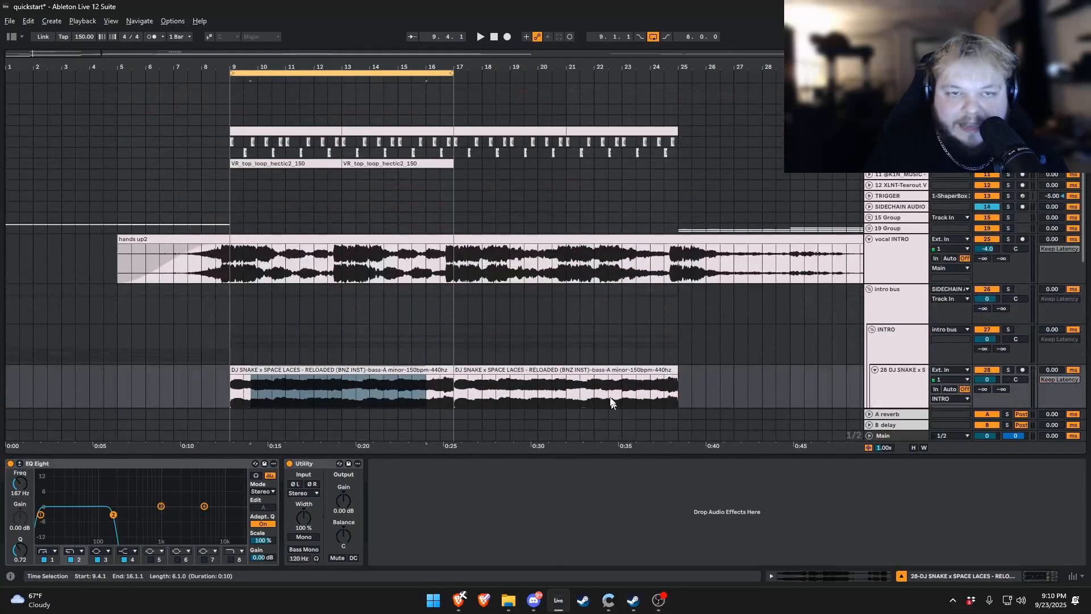
left_click_drag(237, 261, 452, 275)
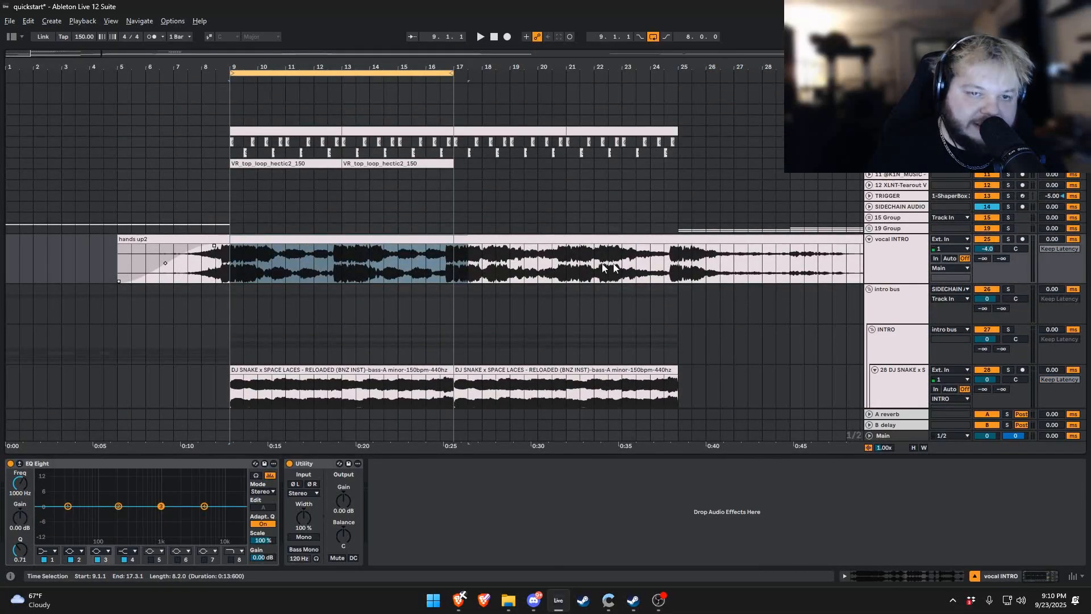
- Fold the vocal INTRO track and select the drum clips from bar 53 to bar 57
left_click(869, 238)
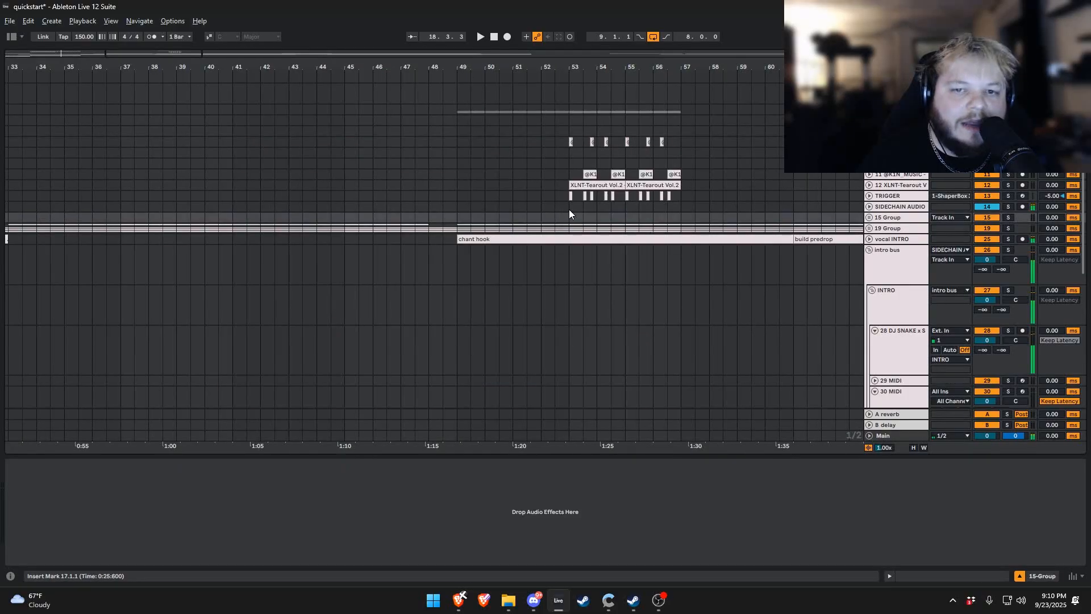
left_click_drag(586, 203, 683, 142)
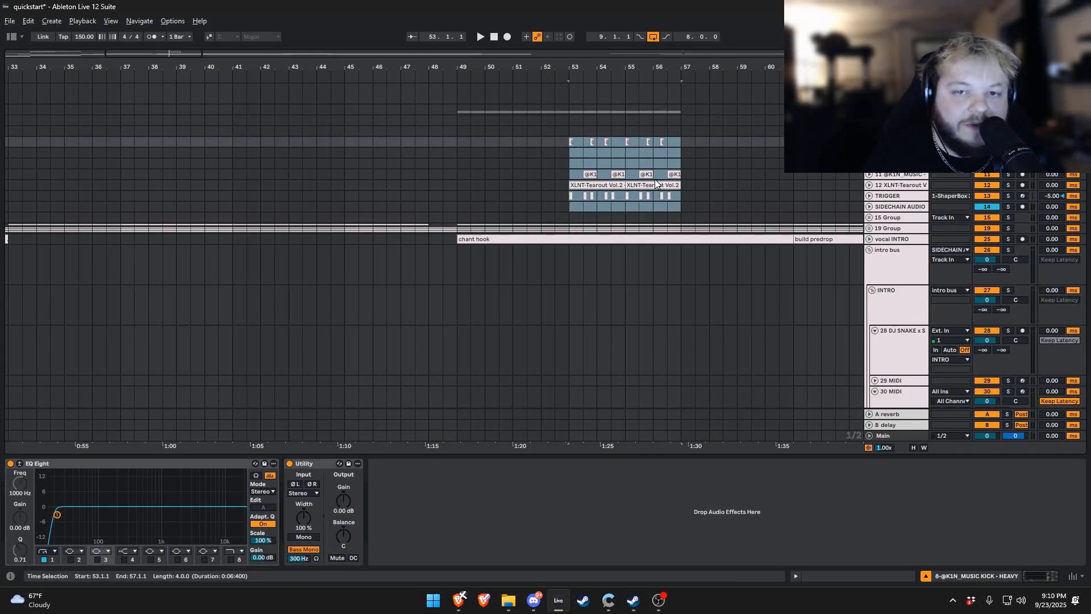
- Play the selected drum clips from bar 53 and highlight 19 Group from 8.3.1 to bar 17
key("space")
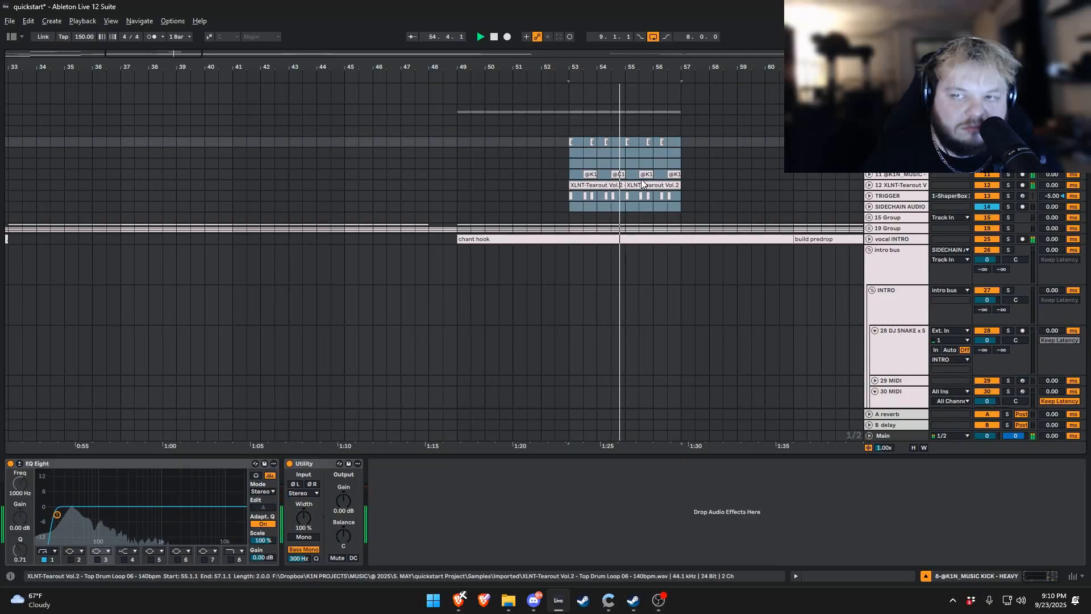
key("space")
scroll(449, 227, "left", 12)
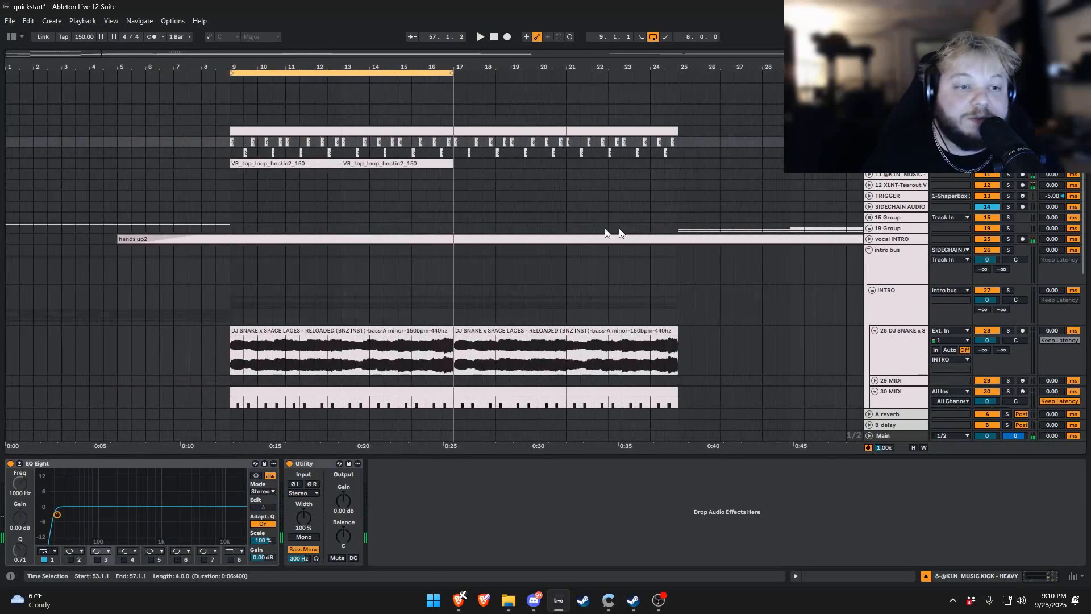
left_click(226, 208)
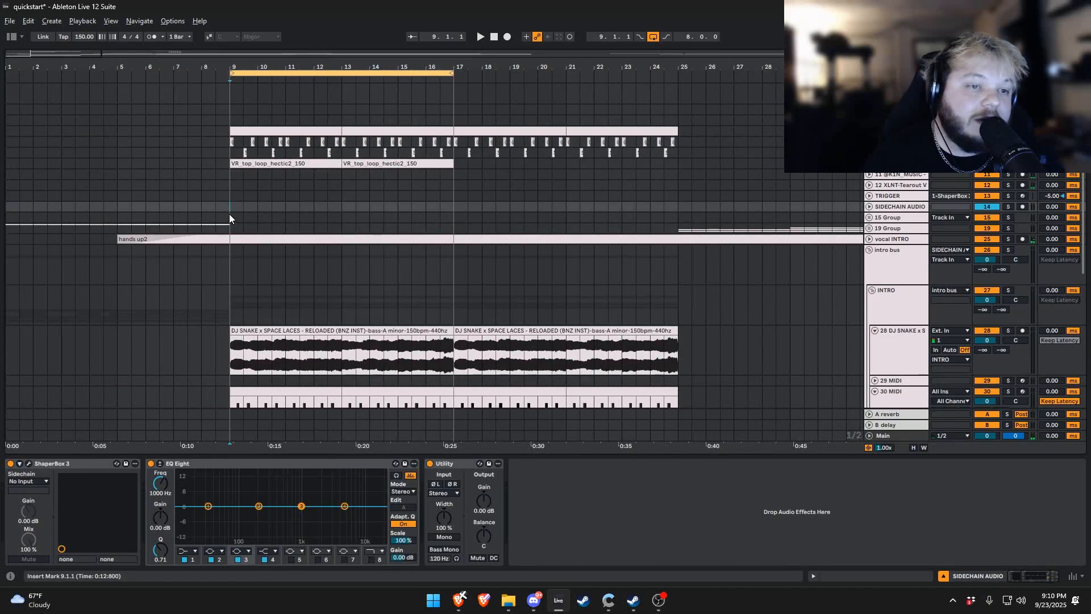
left_click(230, 217)
left_click_drag(245, 228, 217, 230)
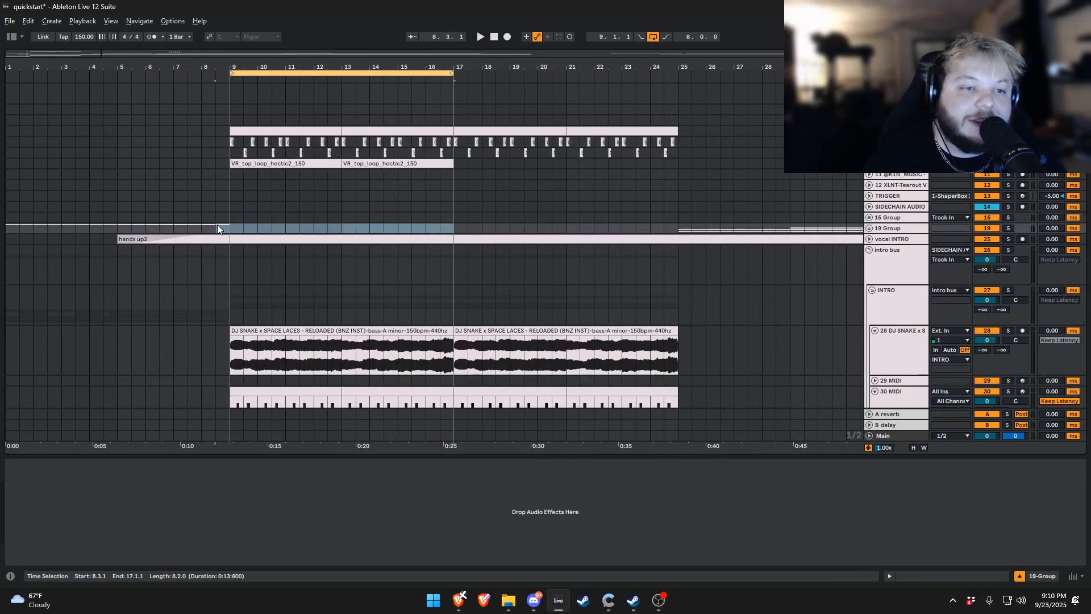
- Open the quickstart 2w.als Live Set from the quickstart Project folder
left_click(10, 21)
left_click(28, 45)
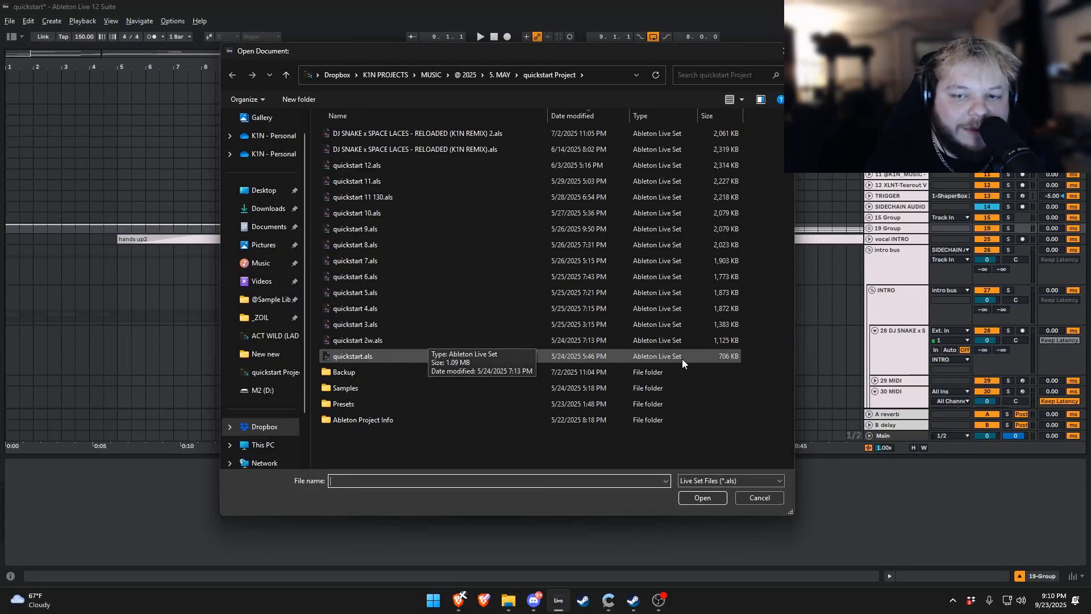
left_click(680, 340)
double_click(680, 341)
left_click(555, 313)
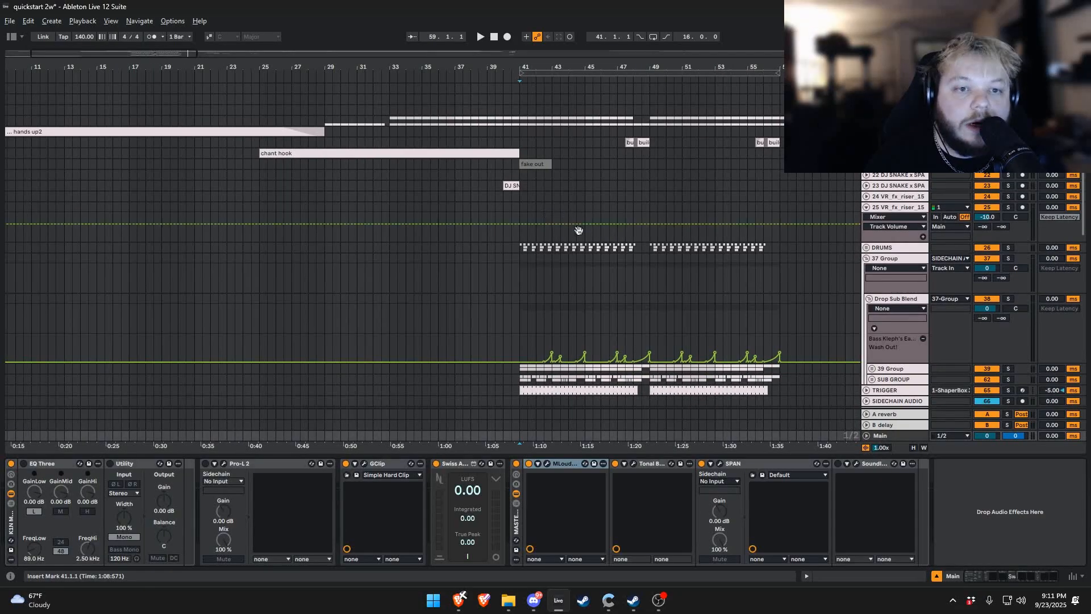
left_click_drag(578, 228, 660, 250)
scroll(577, 248, "down", 3)
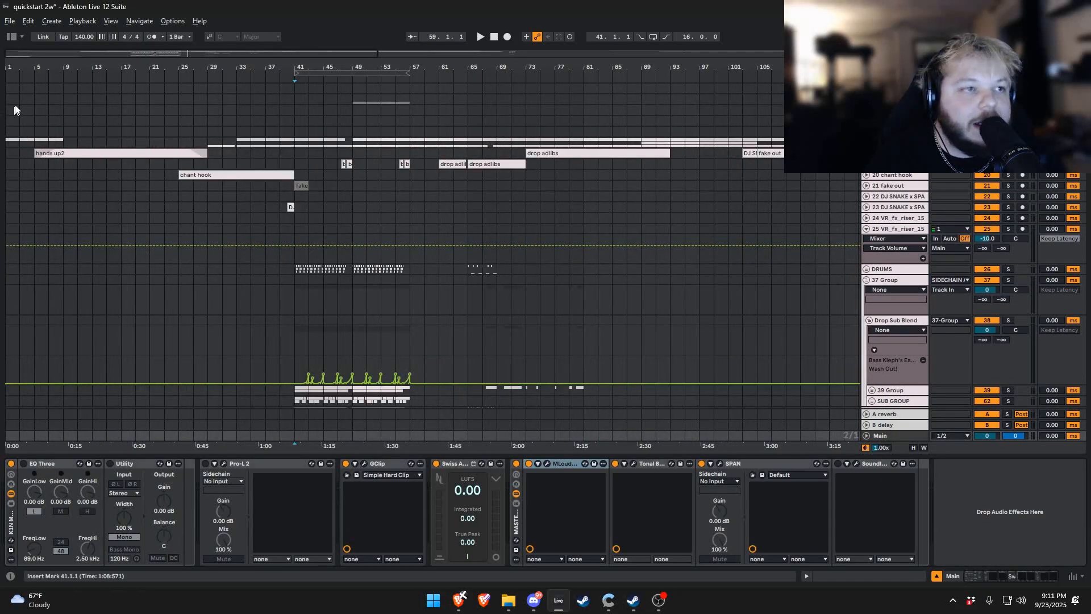
- Check the creation date of quickstart.als in its file properties and close them
left_click(10, 21)
left_click(35, 47)
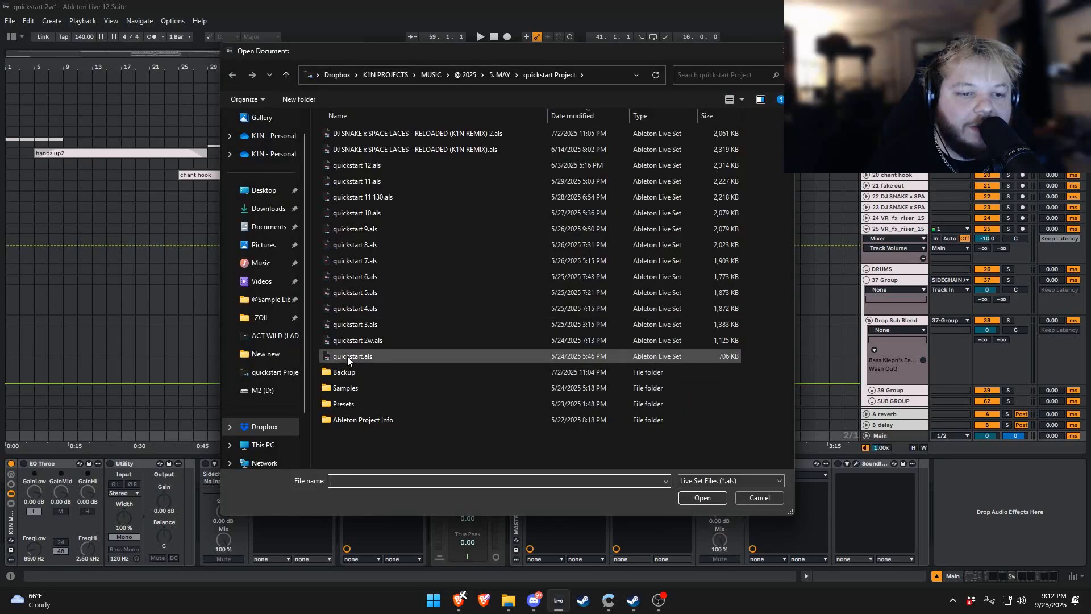
left_click(347, 356)
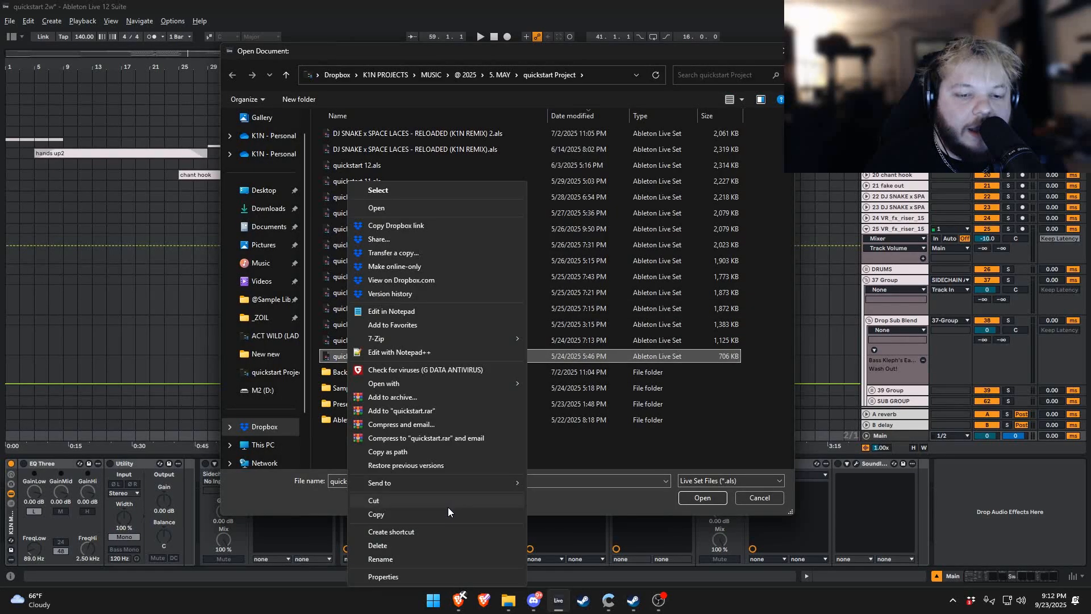
left_click(414, 577)
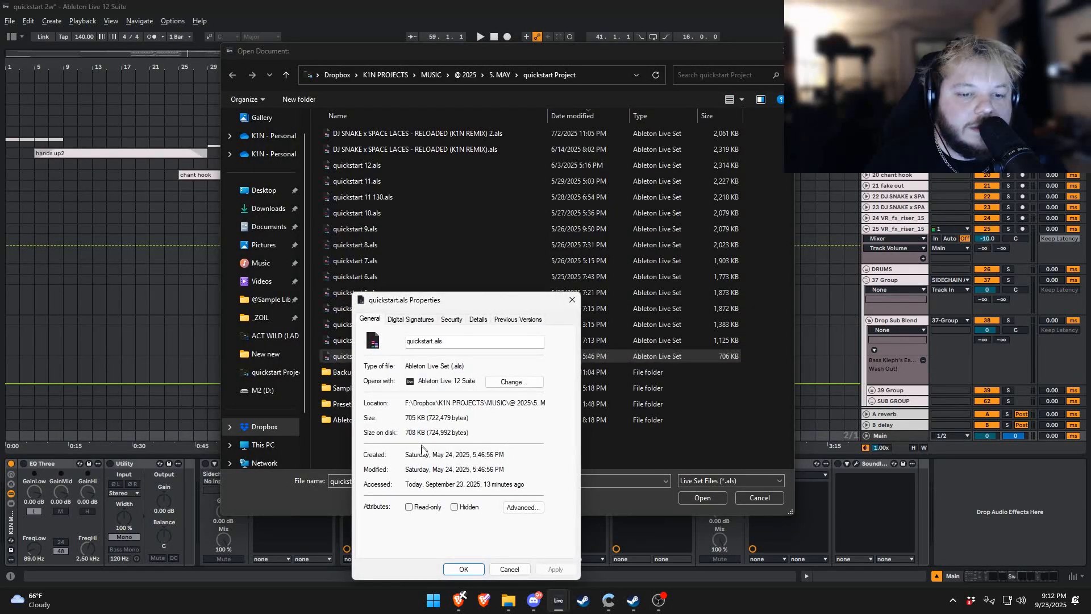
left_click_drag(405, 455, 485, 457)
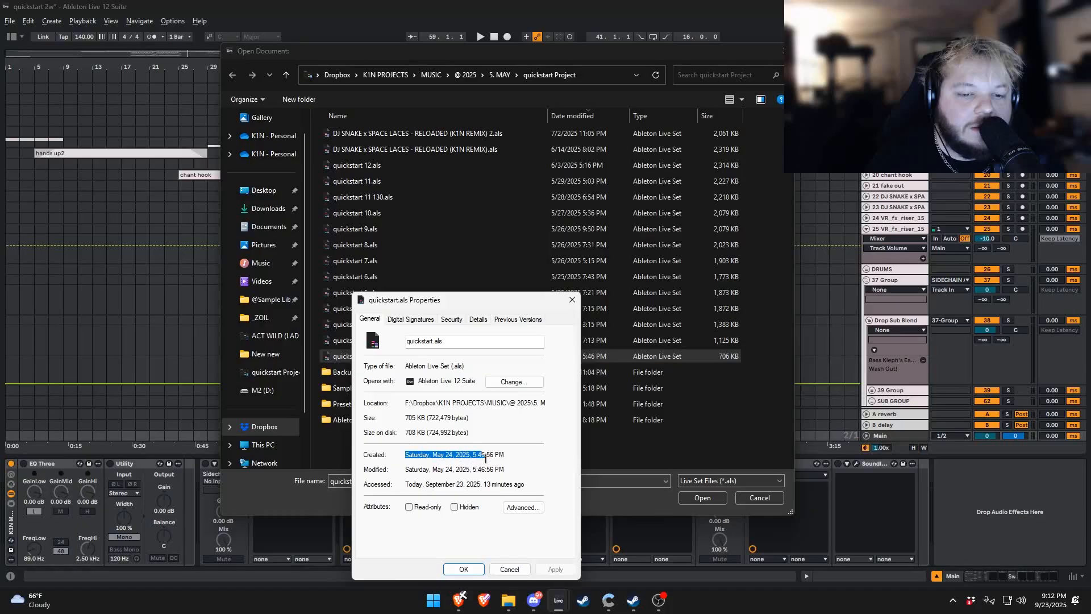
left_click(571, 300)
- Check the creation time of quickstart 2w.als in its file properties, and leave the open dialog without loading a set
left_click(567, 340)
right_click(567, 340)
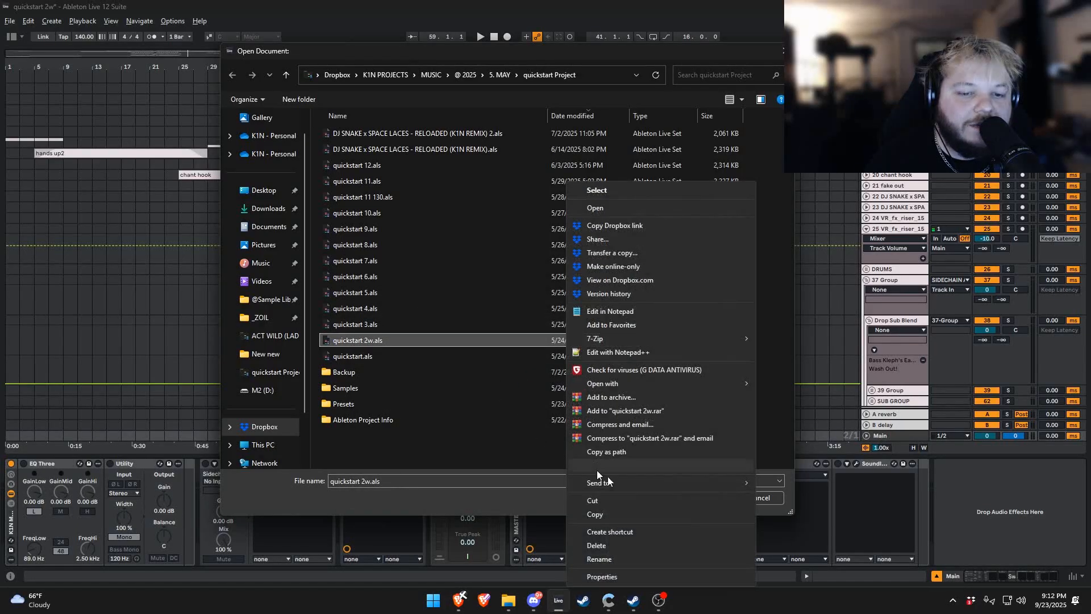
left_click(589, 576)
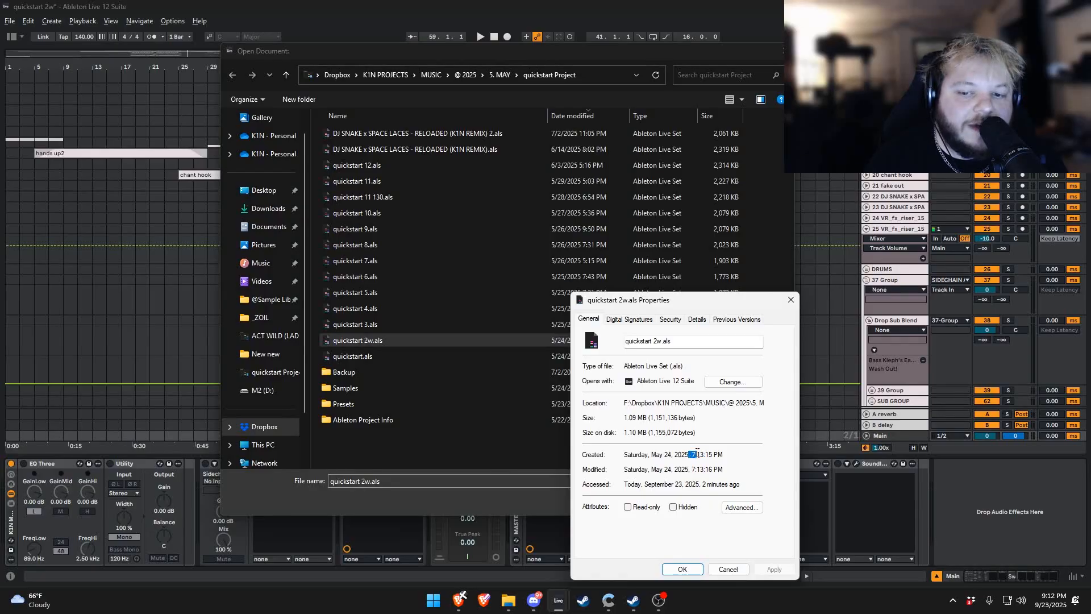
left_click(722, 454)
left_click(791, 299)
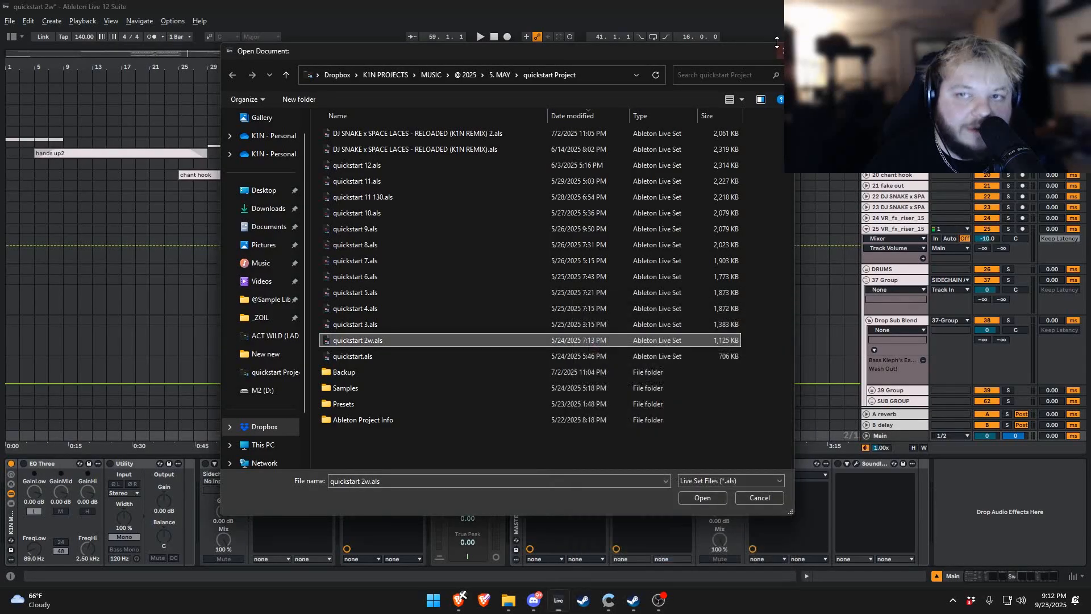
left_click(779, 51)
- Highlight the drop clips from bar 41 to bar 57 and fold 37 Group
left_click(63, 174)
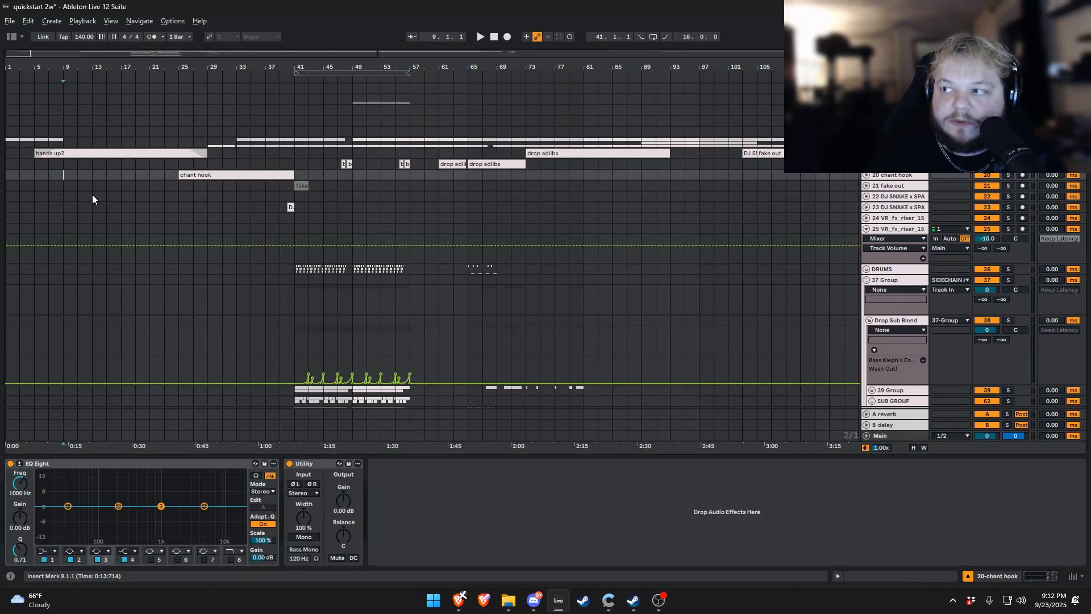
left_click_drag(298, 270, 434, 270)
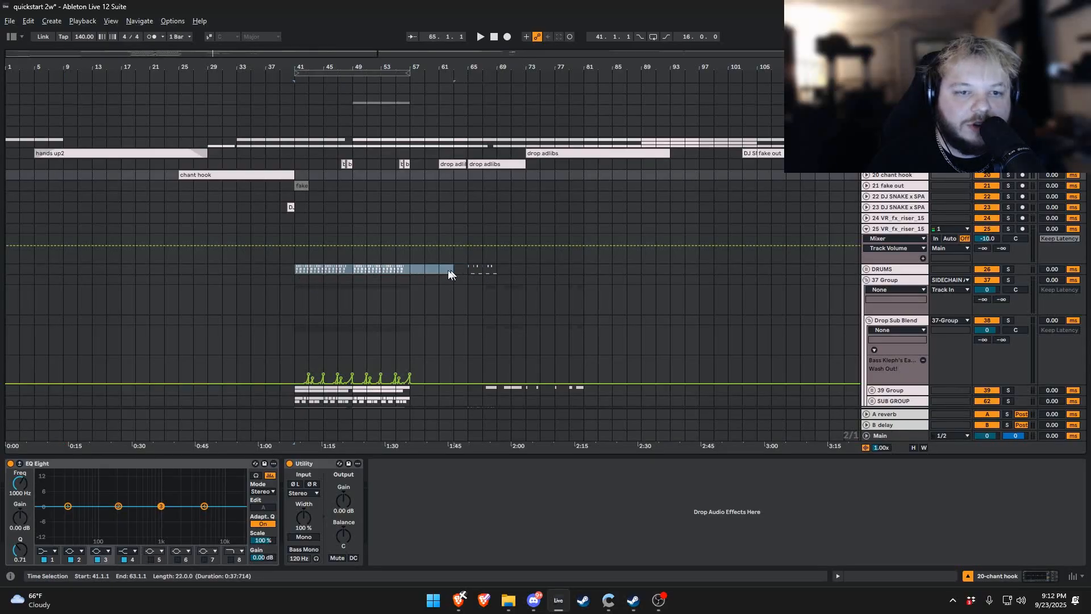
scroll(449, 275, "down", 5)
left_click_drag(287, 292, 413, 262)
scroll(505, 383, "up", 5)
left_click(866, 280)
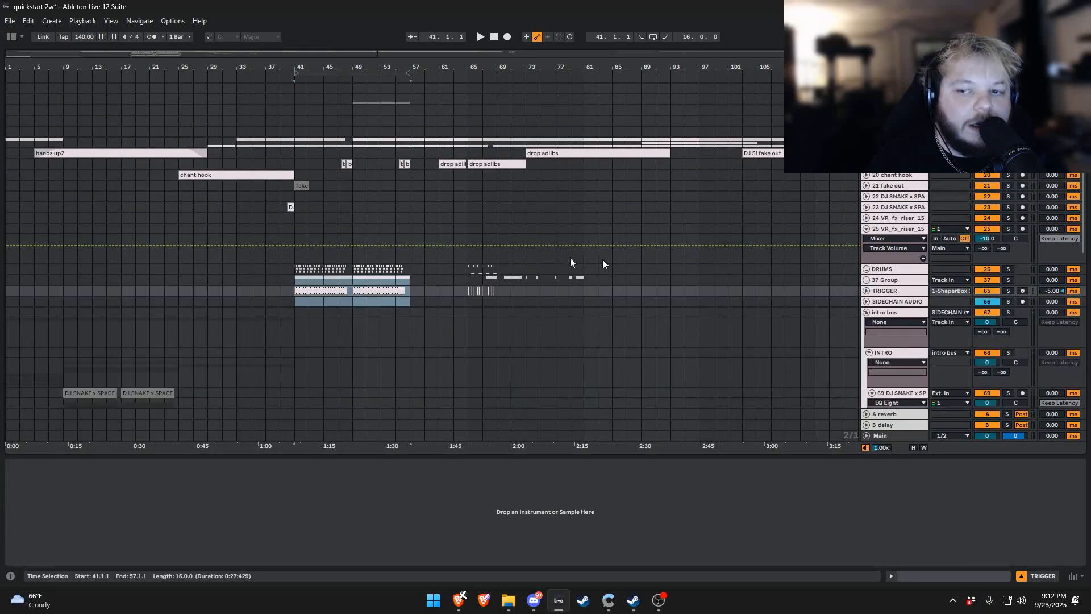
- Play the intro from bar 9 and examine the stem and MIDI clips in the INTRO group
left_click(60, 186)
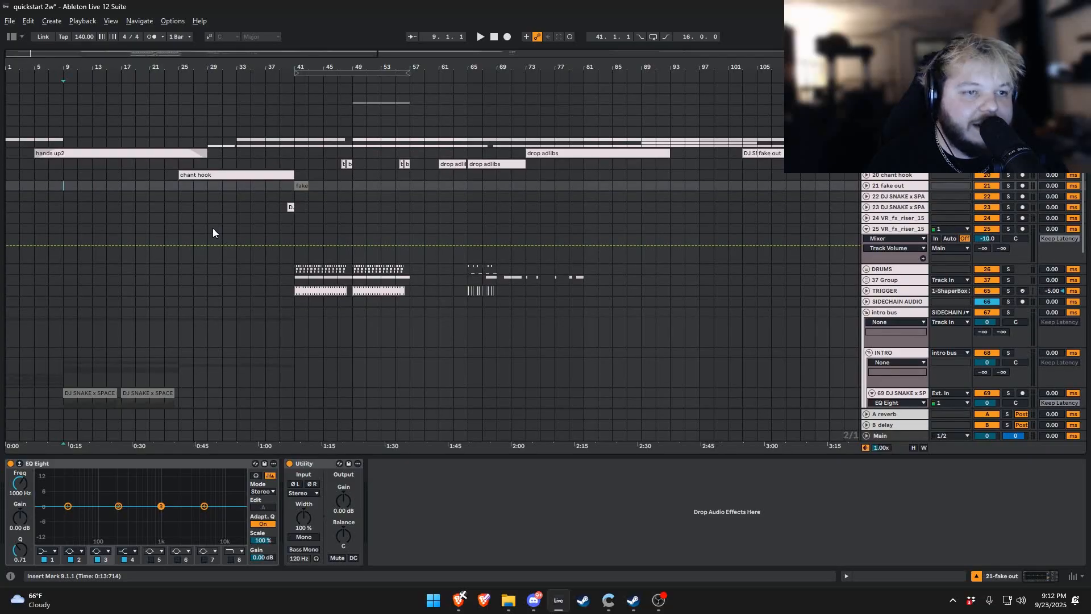
key("space")
scroll(172, 219, "down", 3)
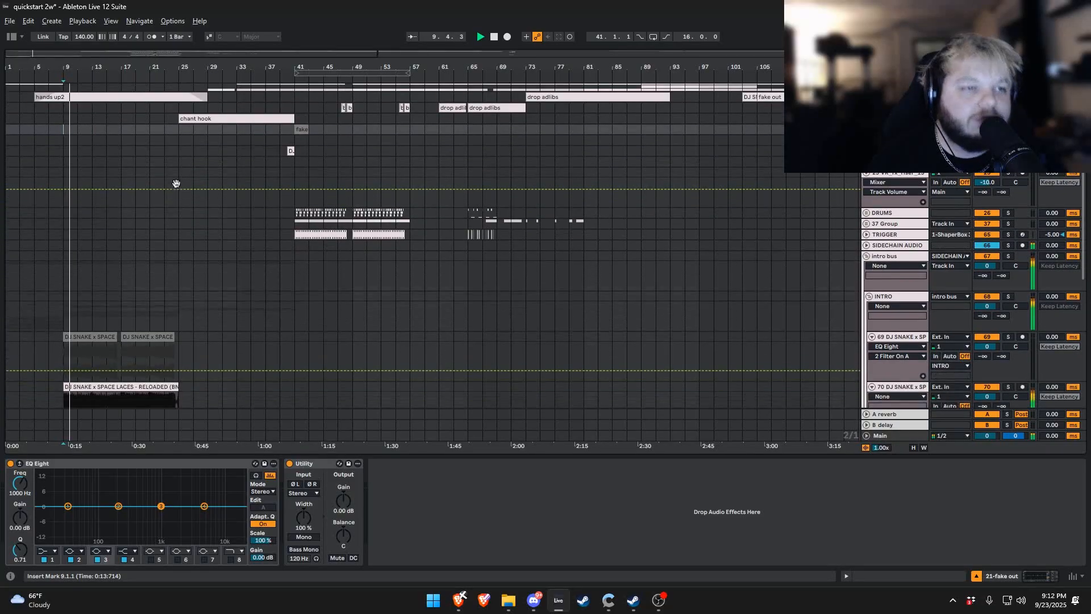
scroll(185, 213, "down", 10)
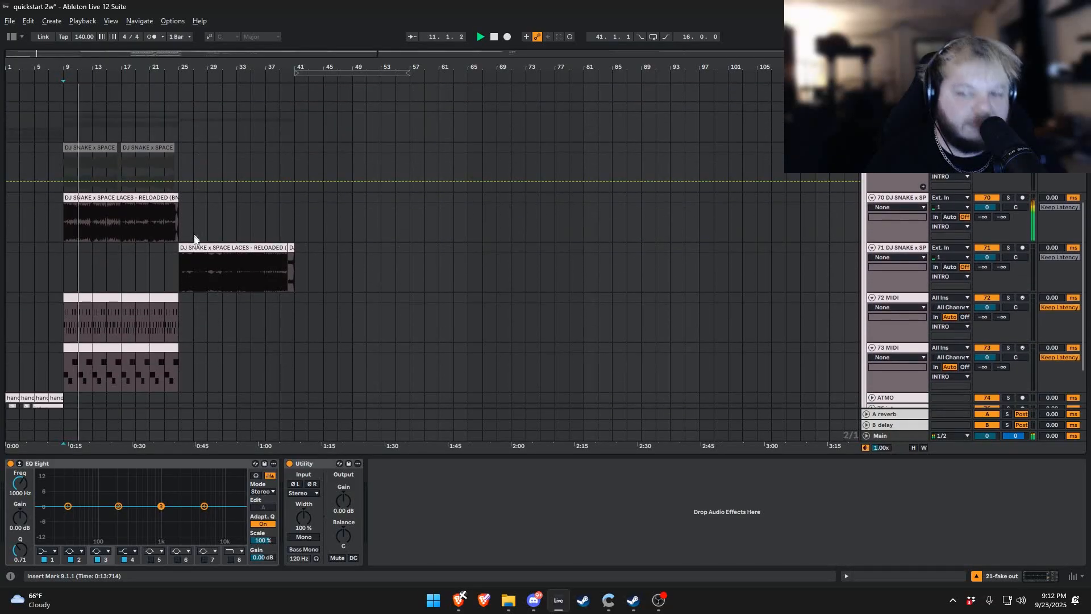
- Highlight the 72 MIDI clips from bar 9 to bar 25 in the INTRO group
scroll(188, 245, "down", 2)
left_click_drag(65, 277, 131, 265)
scroll(69, 258, "up", 2)
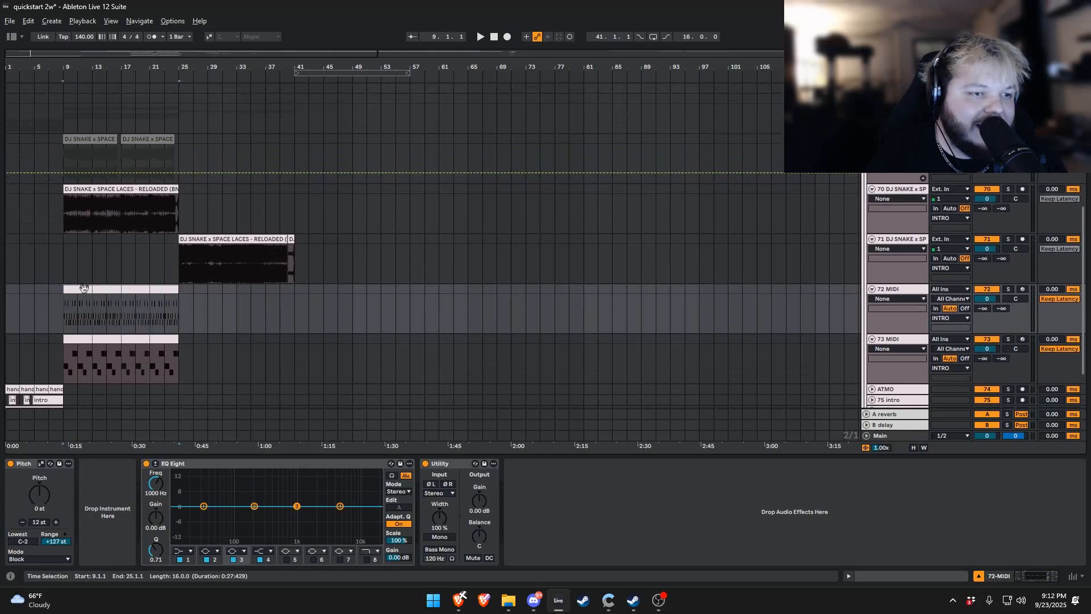
- Play short passages of the arrangement from bar 9 and from bar 29, and stop playback
left_click(67, 258)
scroll(68, 254, "up", 10)
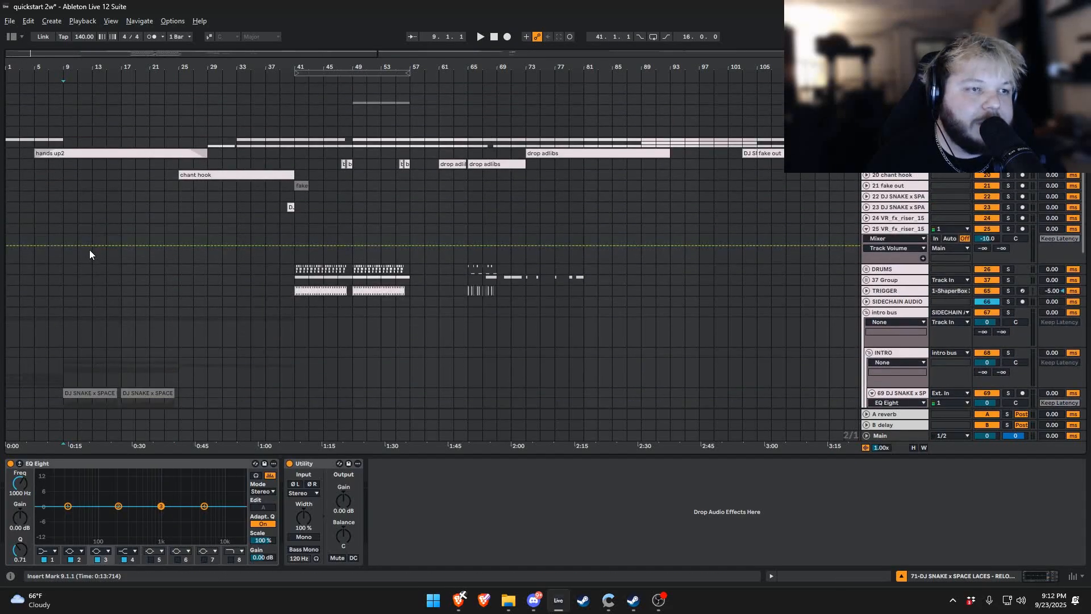
key("space")
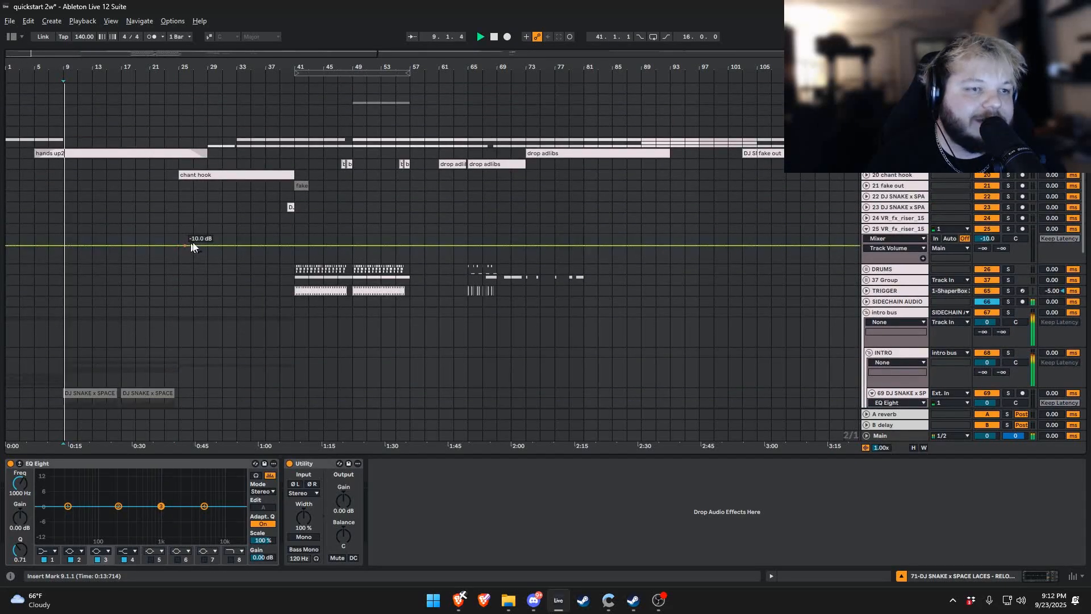
left_click(207, 204)
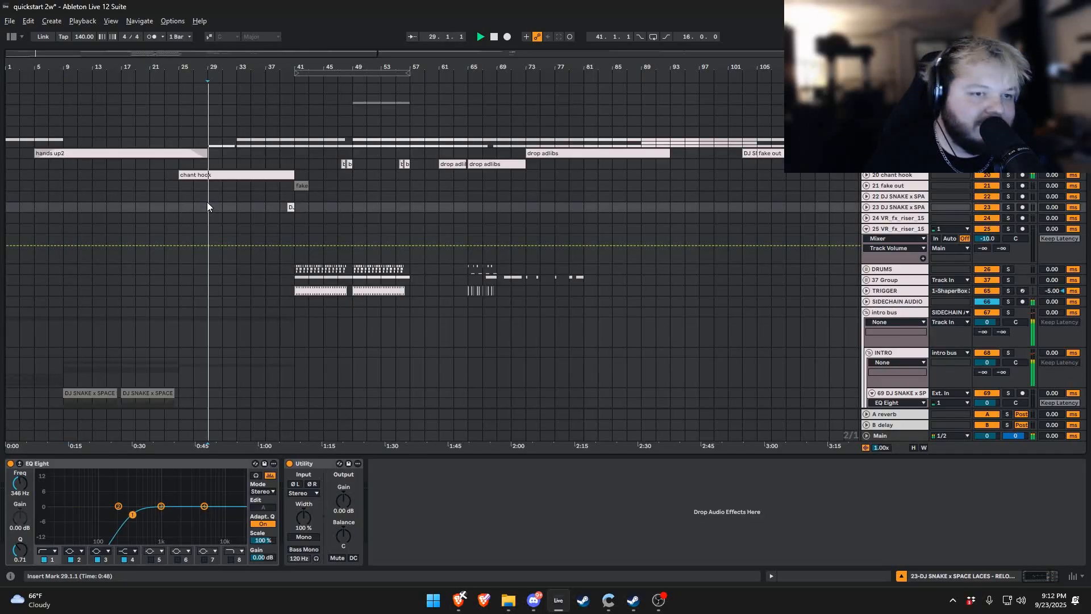
key("space")
- Play the build-up under the chant hook from bar 33 and again from bar 39
left_click(236, 207)
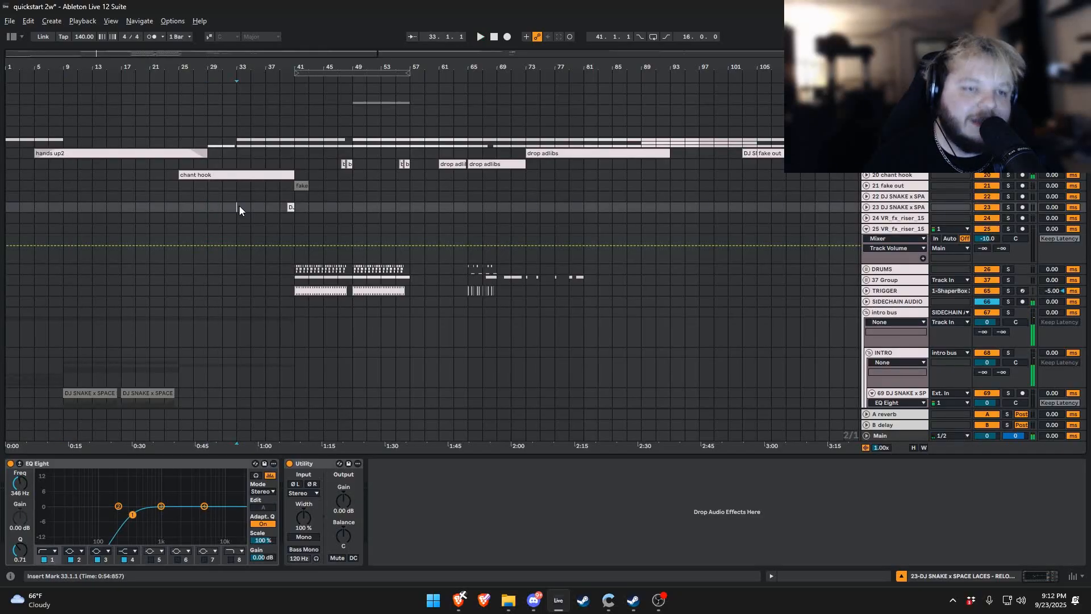
key("space")
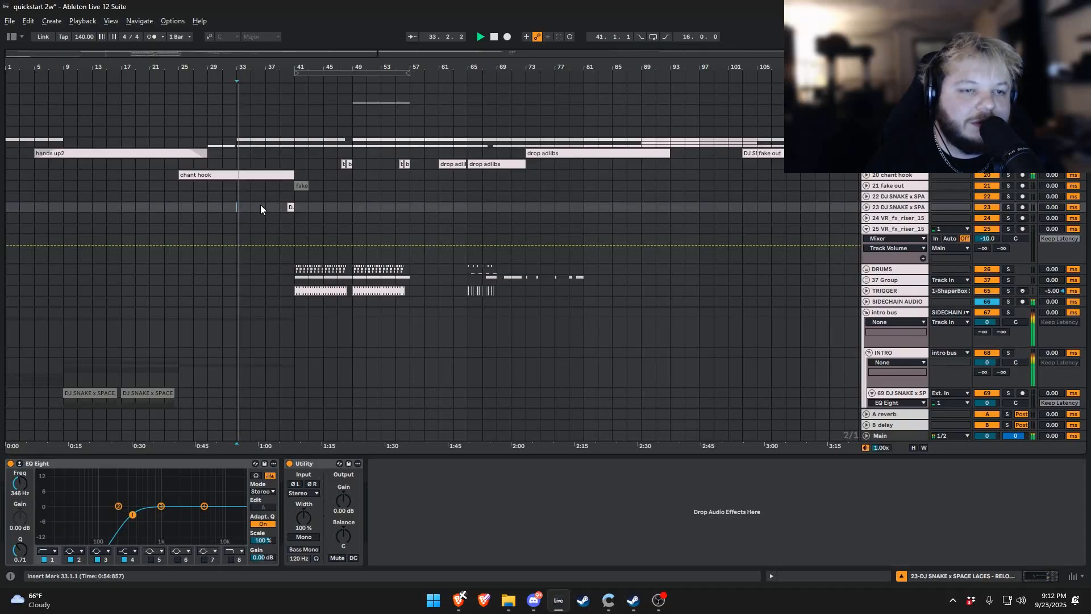
left_click(275, 207)
key("space")
key("space")
scroll(291, 257, "down", 1)
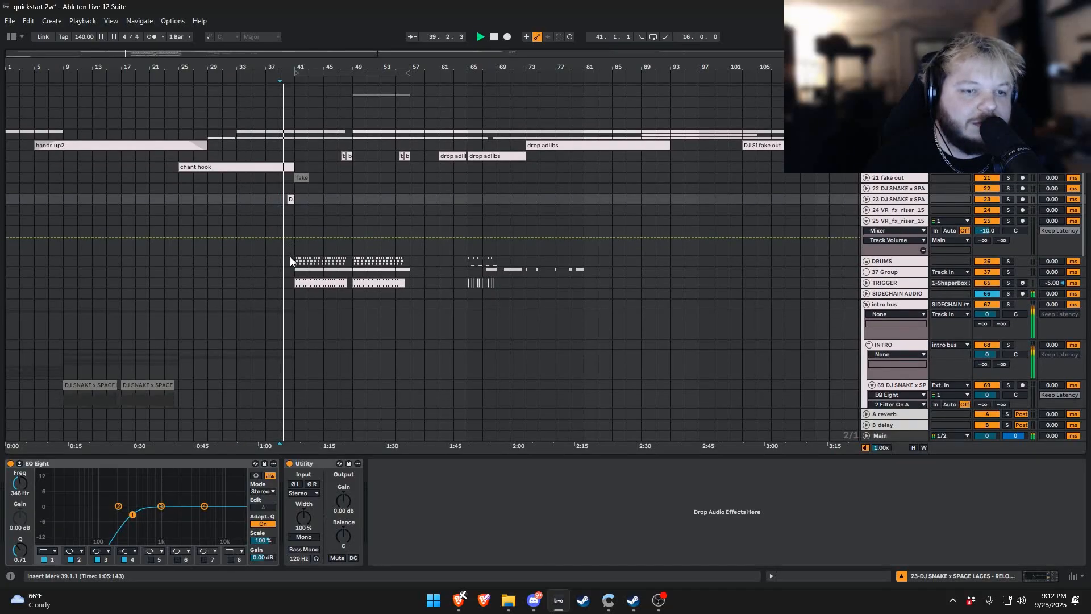
scroll(295, 260, "up", 3)
- Place the insert marker at bar 41 on 37 Group and listen to the drop while looking over the INTRO tracks
left_click_drag(296, 260, 321, 270)
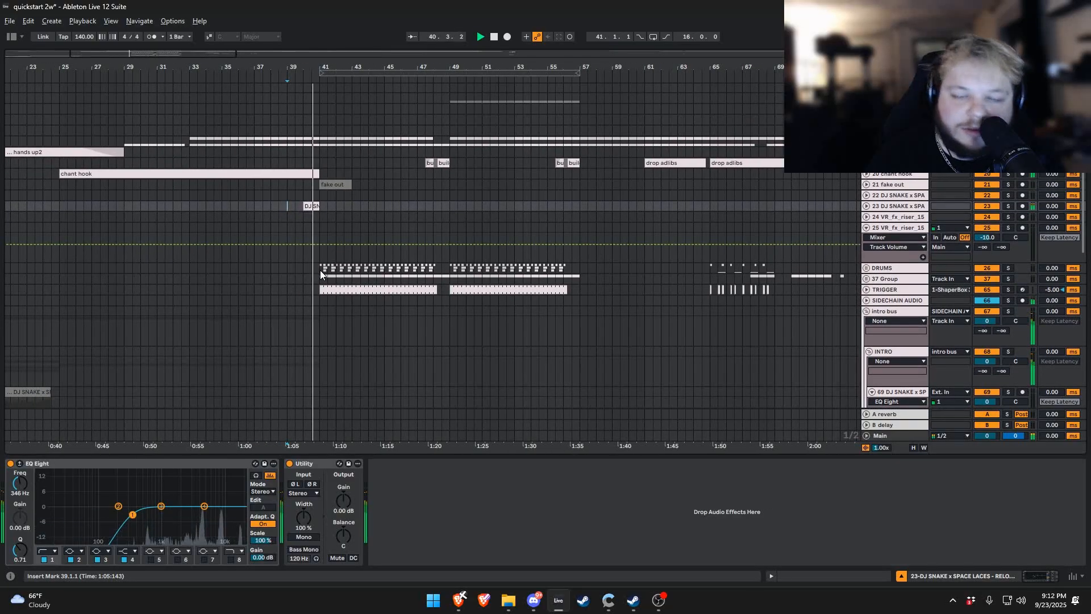
left_click(320, 277)
scroll(319, 262, "down", 3)
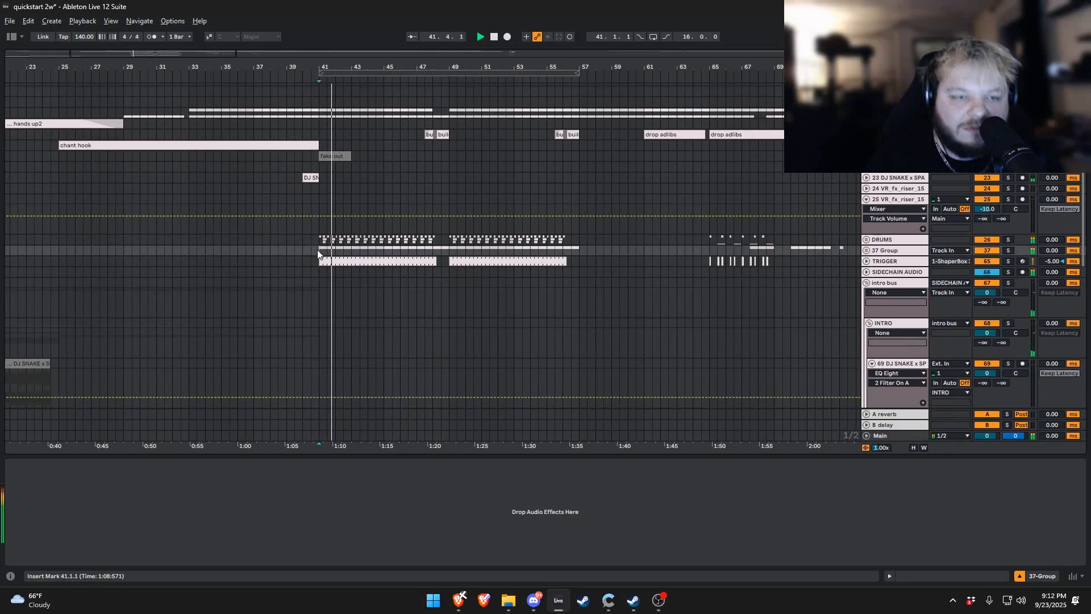
left_click_drag(330, 349, 351, 125)
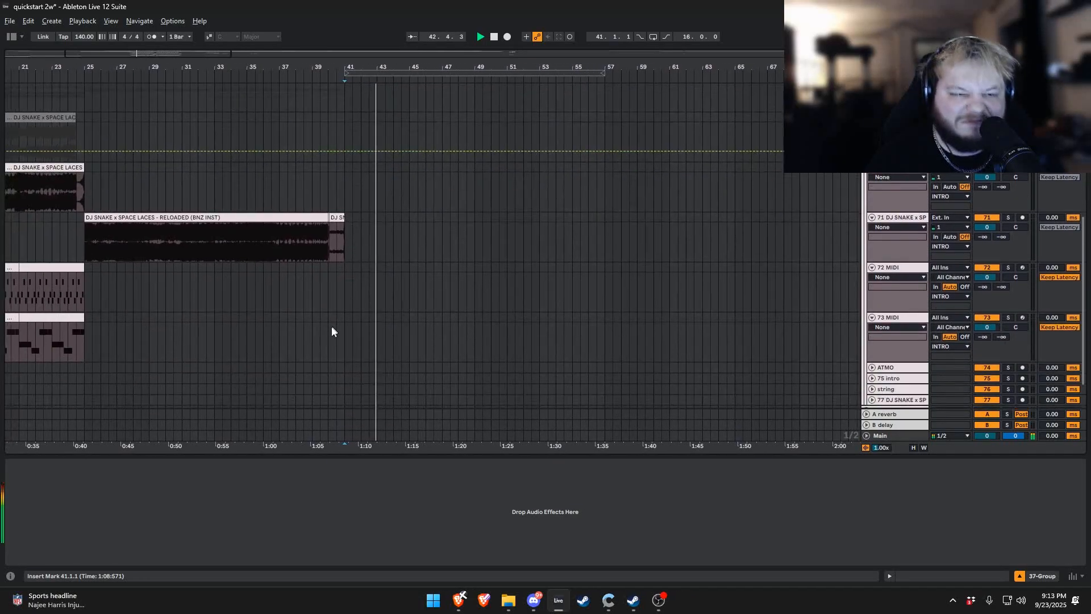
left_click_drag(332, 326, 329, 249)
left_click_drag(336, 146, 401, 426)
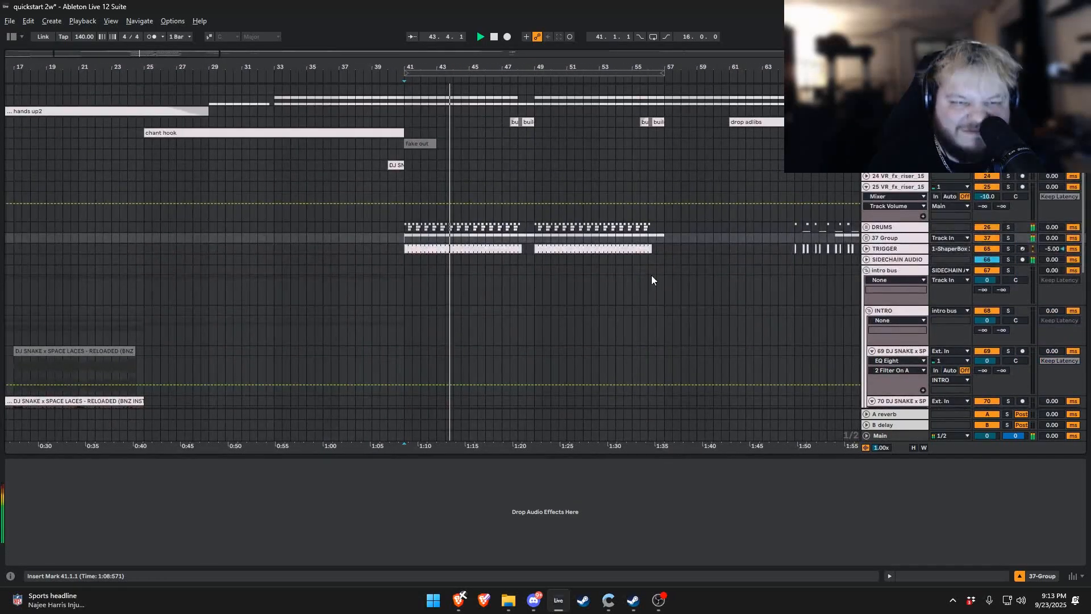
- Unfold 37 Group and its nested 39 Group down to the SAMPLES, SYNTHS and SUB GROUP tracks, and stop playback
left_click(867, 238)
scroll(591, 290, "down", 2)
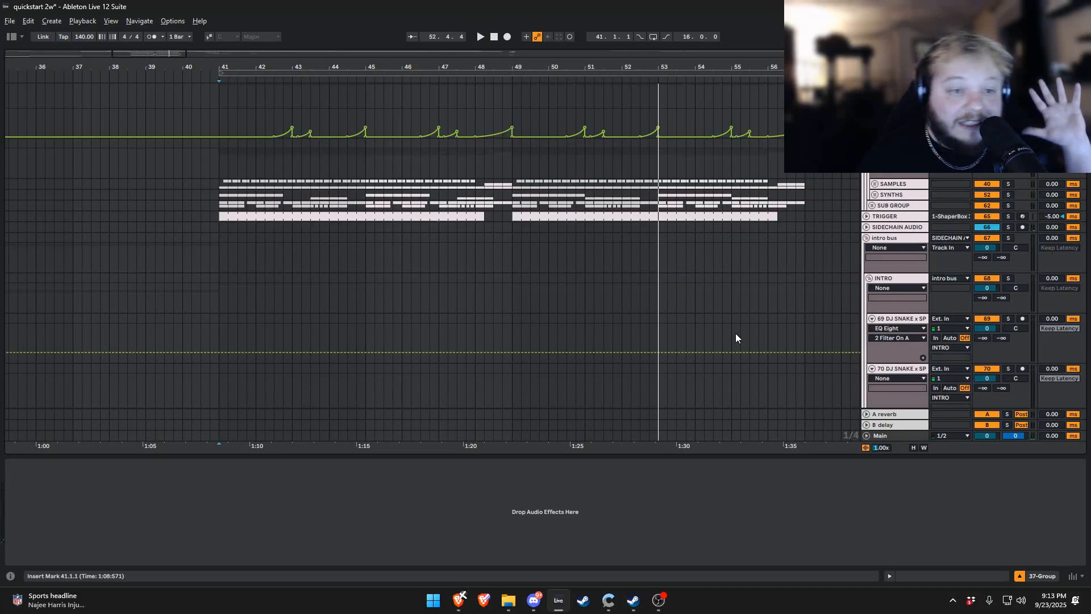
left_click_drag(735, 333, 747, 426)
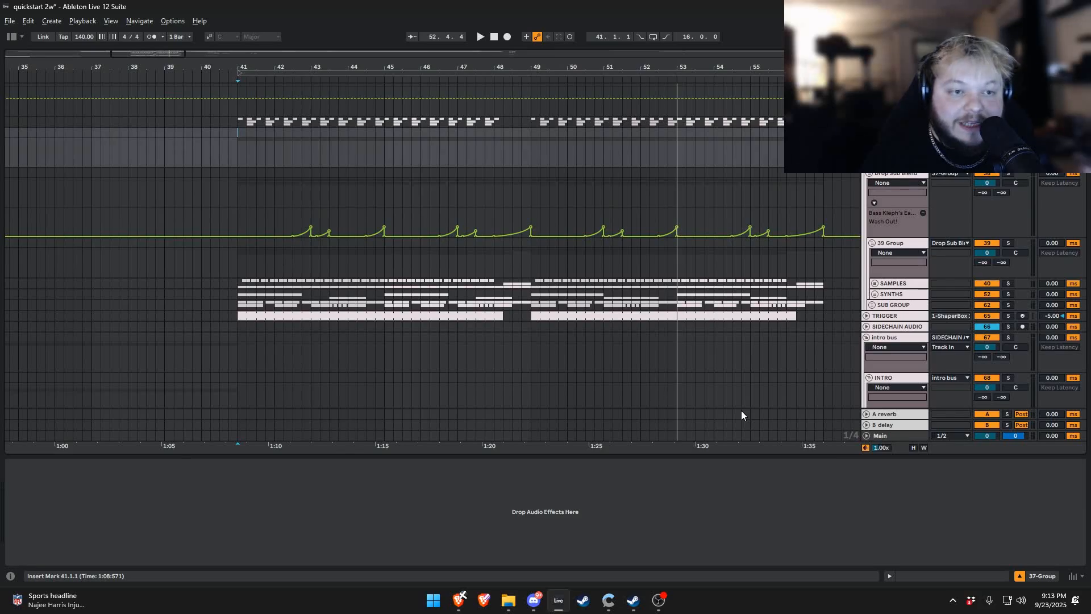
- Examine the drop's sample, synth and sub clips, placing the insert marker at bar 41 on the SUB GROUP track
left_click_drag(544, 295, 654, 283)
scroll(476, 280, "down", 2)
scroll(582, 379, "down", 2)
scroll(302, 307, "up", 2)
left_click_drag(269, 319, 374, 319)
left_click(387, 318)
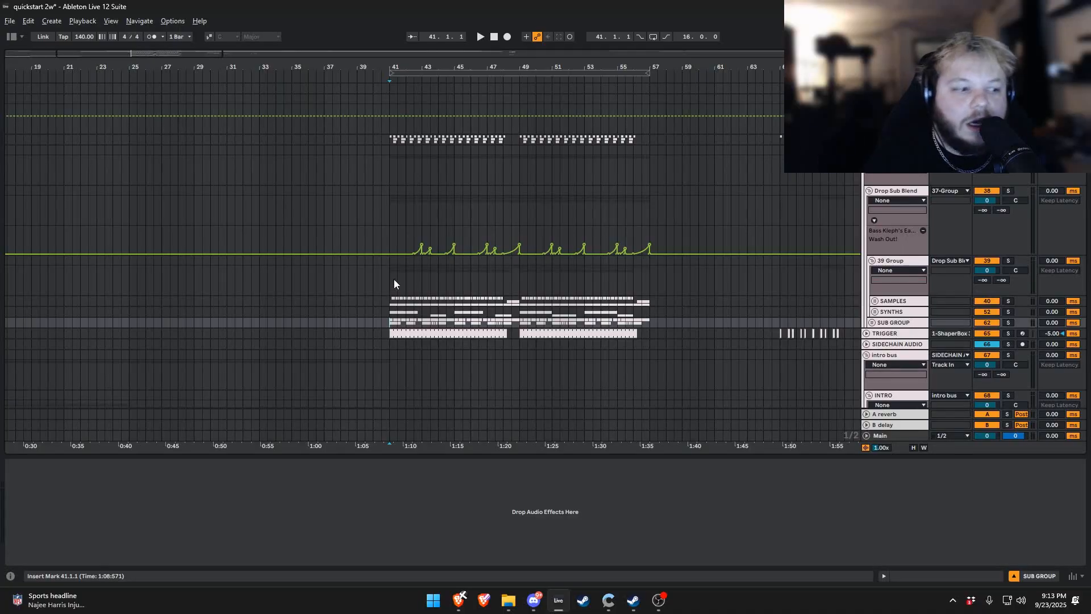
scroll(393, 277, "down", 2)
scroll(424, 286, "down", 2)
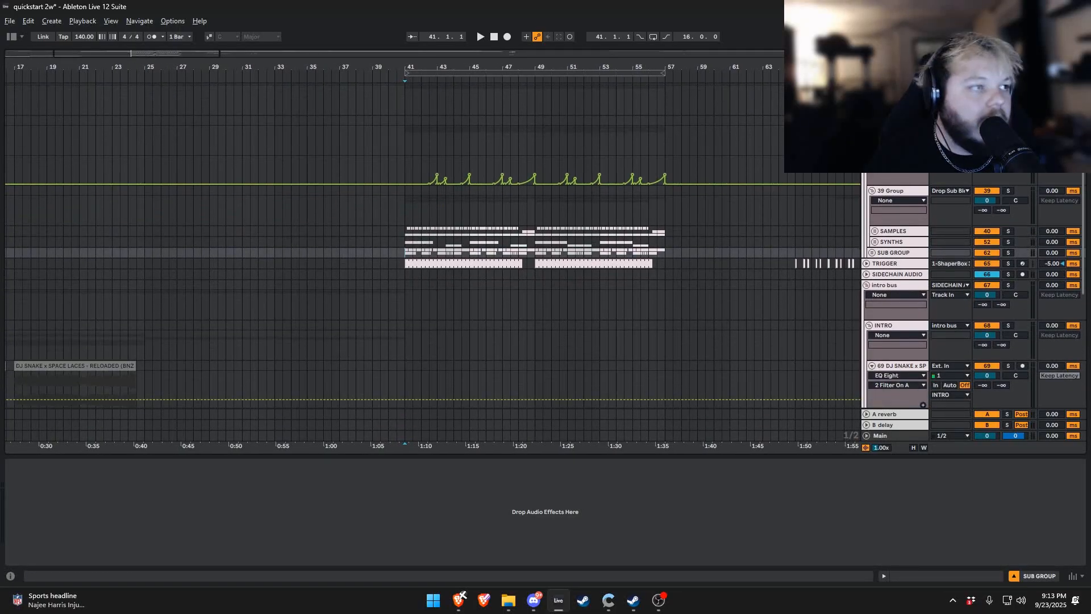
- Solo the SUB GROUP track and play the drop's sub bass on its own from bar 41
left_click_drag(434, 277, 428, 252)
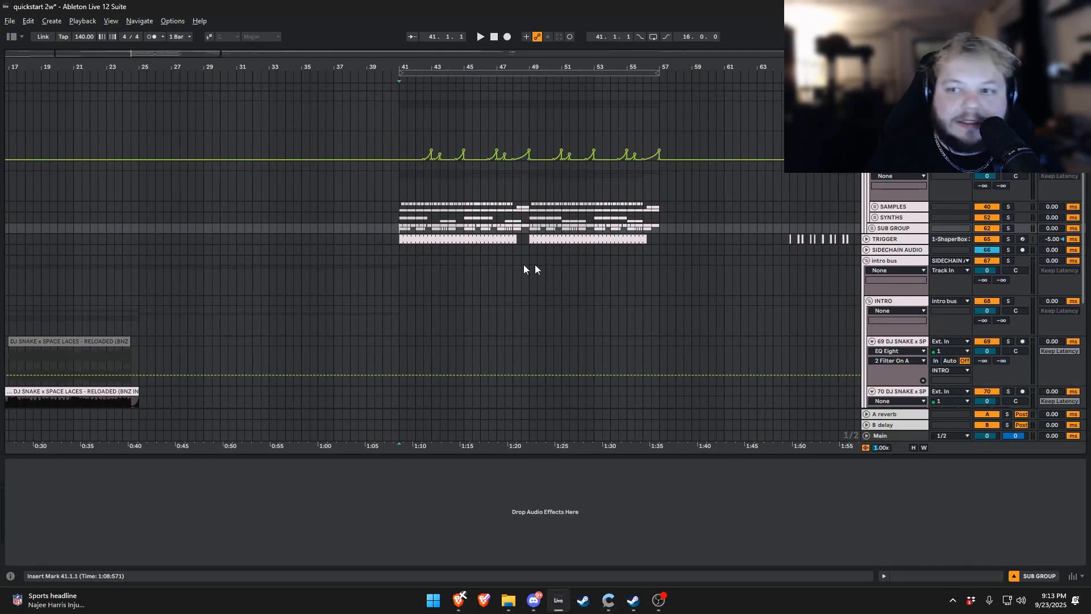
left_click_drag(584, 247, 603, 283)
scroll(620, 286, "up", 2)
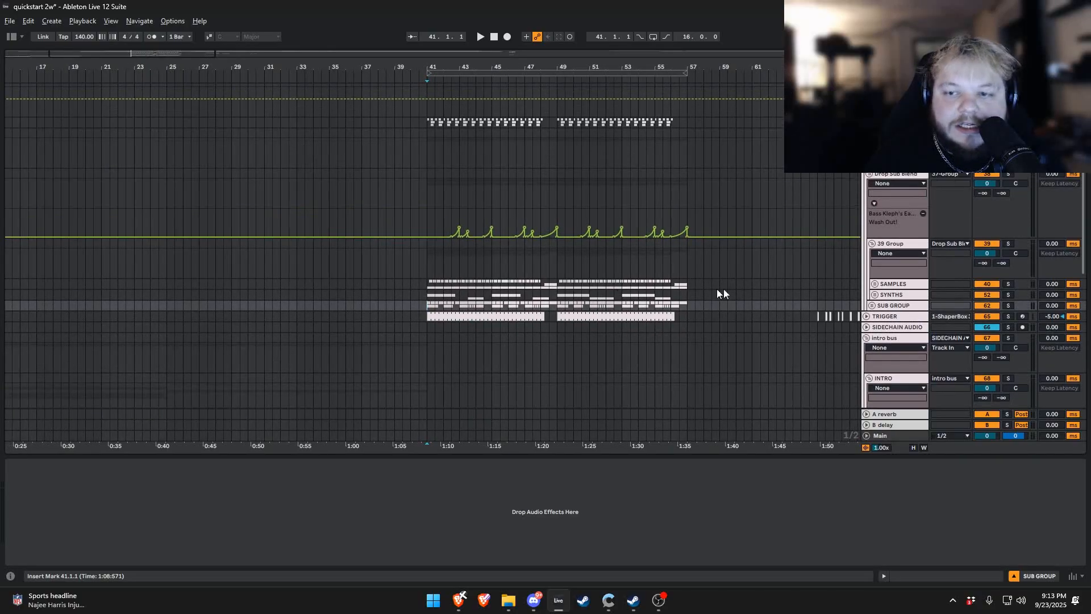
left_click(1008, 306)
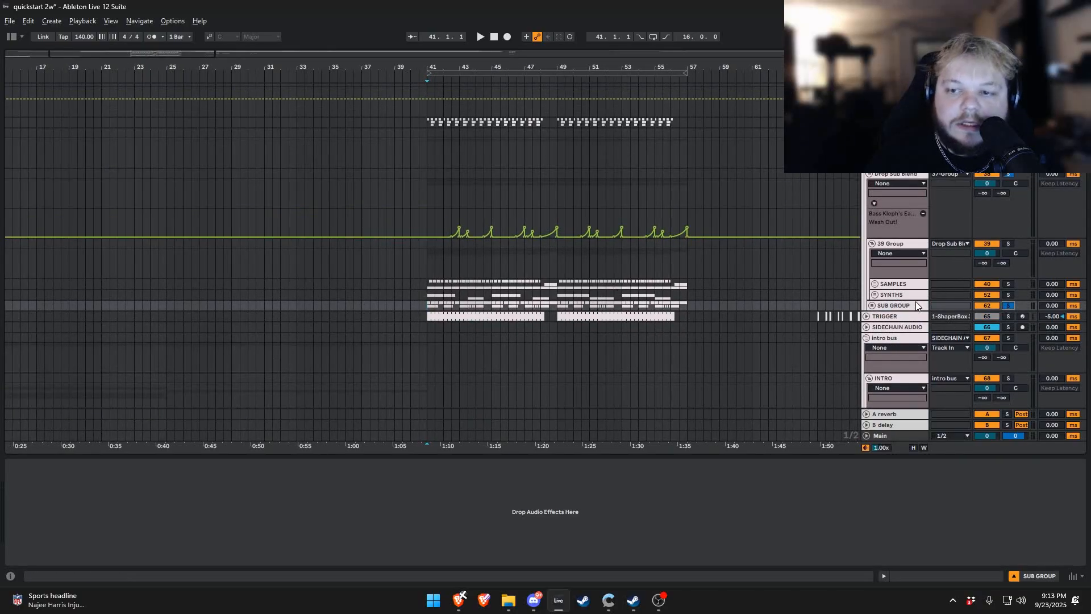
key("space")
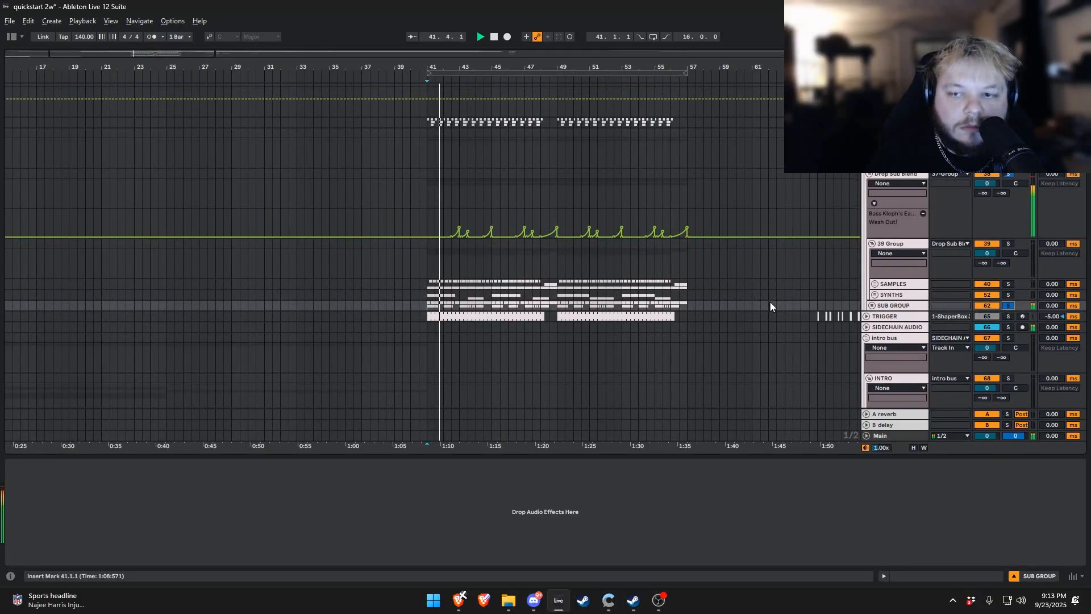
key("space")
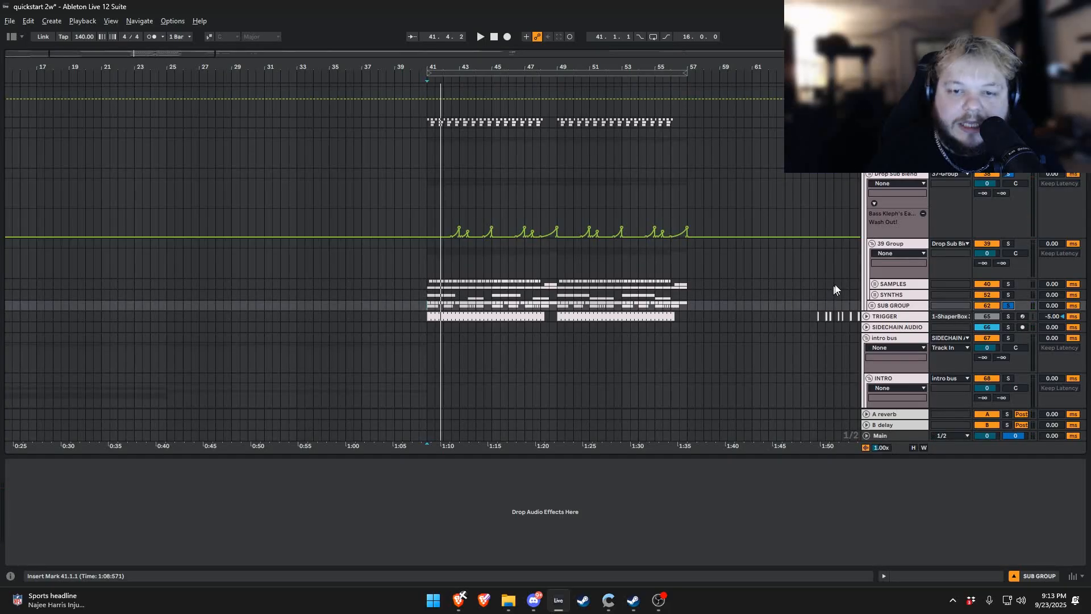
- Solo the SAMPLES and SYNTHS tracks and listen to the drop from bar 41 and again from bar 42.3
left_click(911, 294)
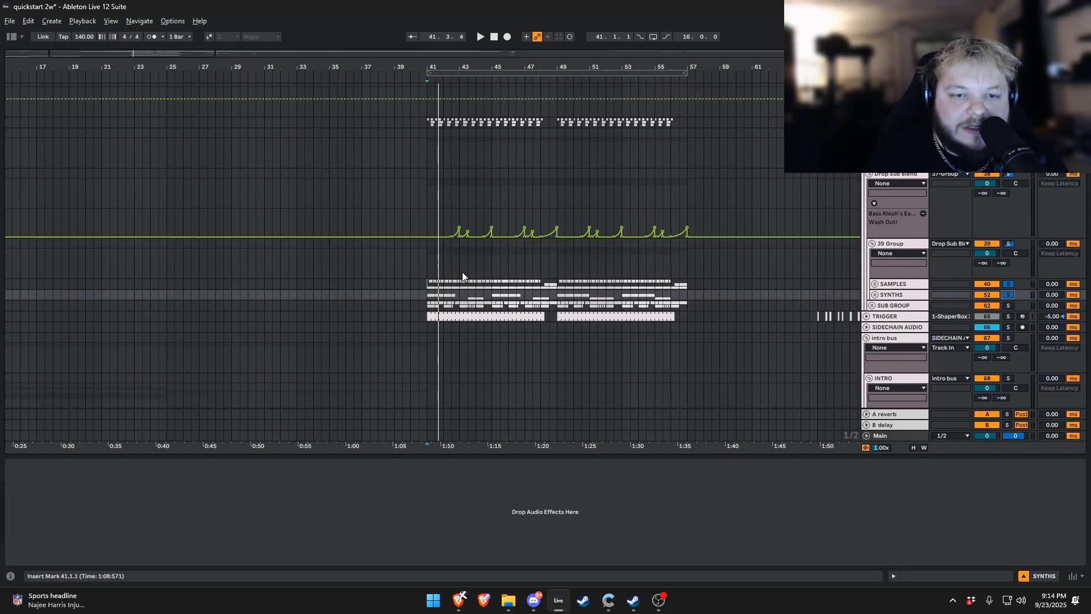
key("space")
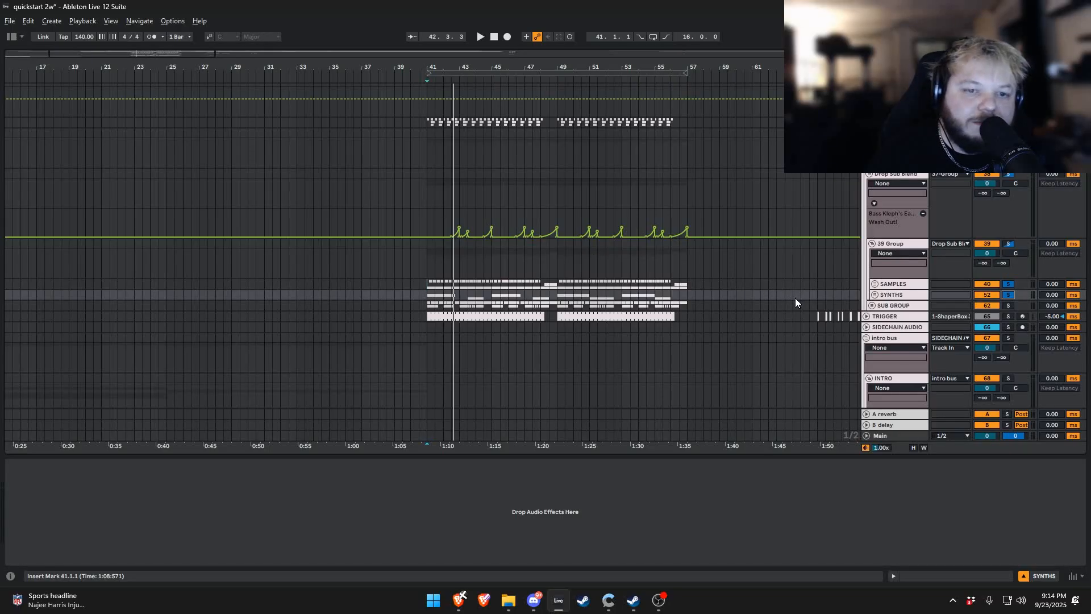
left_click_drag(455, 291, 465, 294)
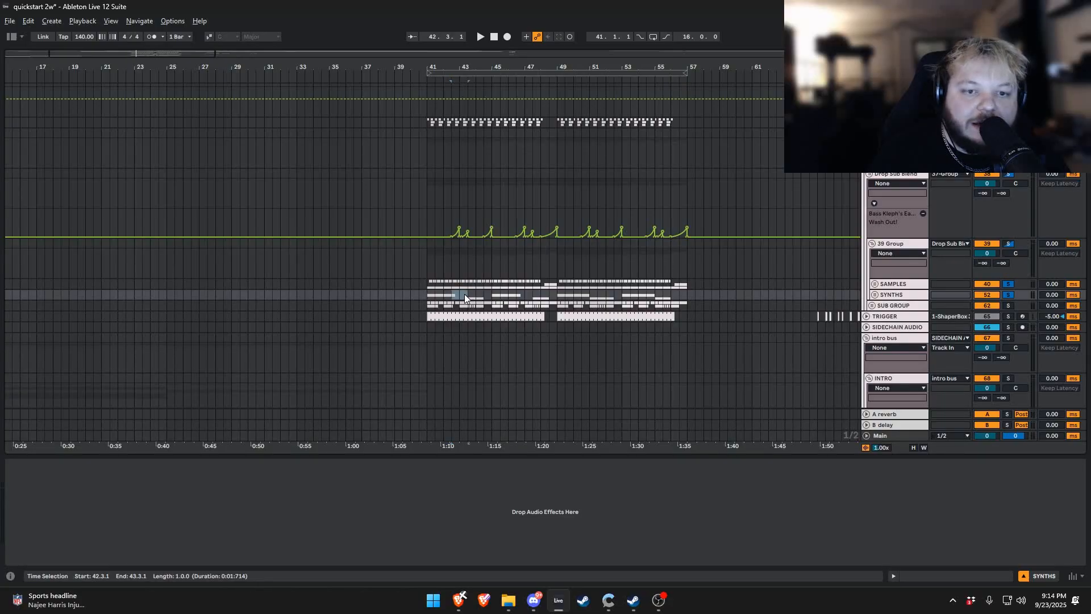
left_click(460, 295)
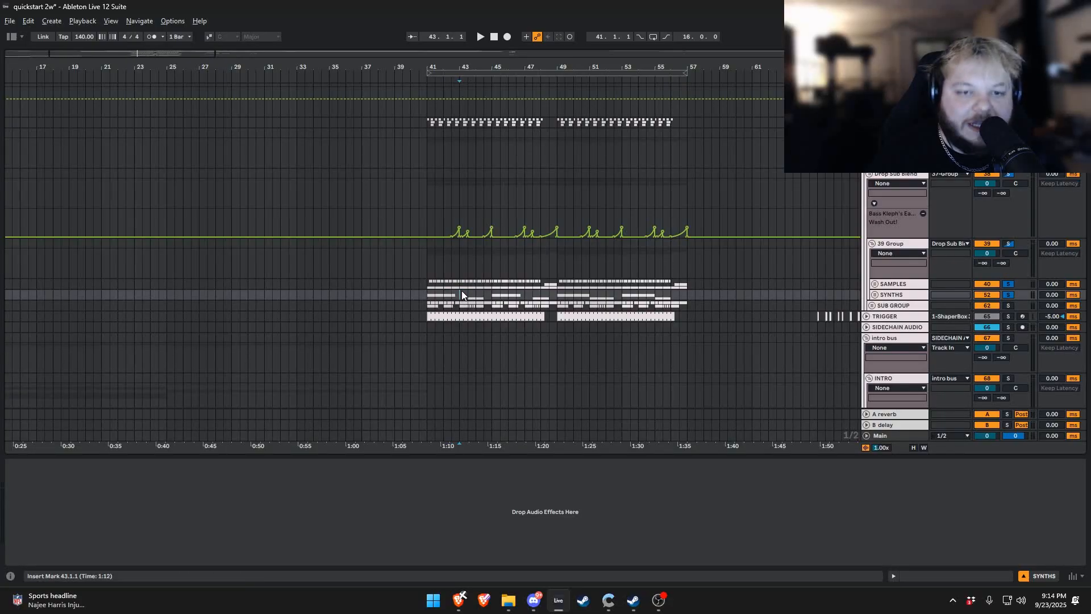
left_click(452, 297)
key("space")
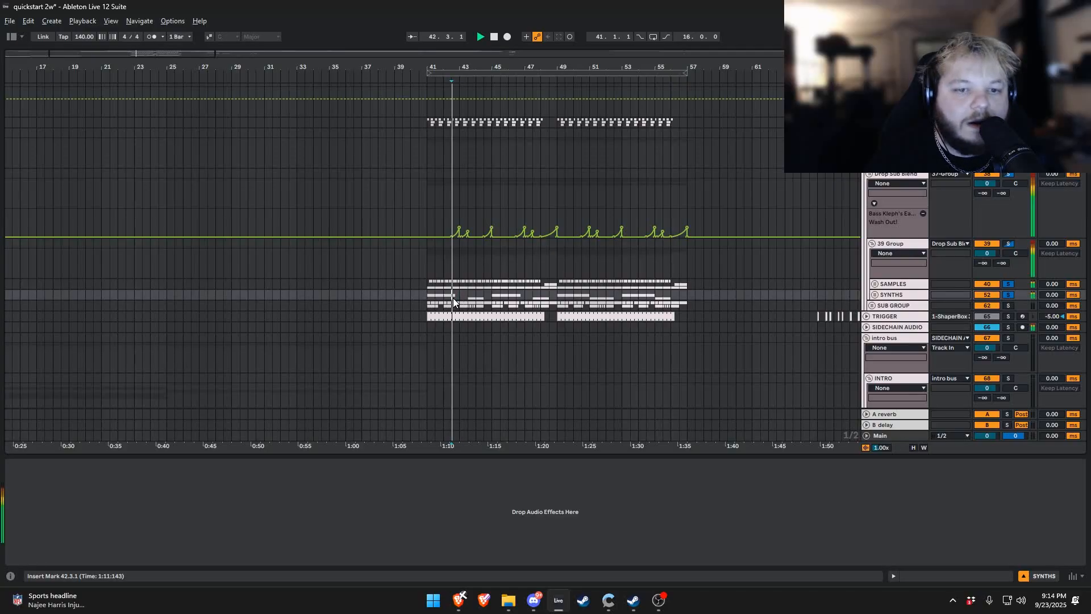
left_click_drag(457, 295, 449, 294)
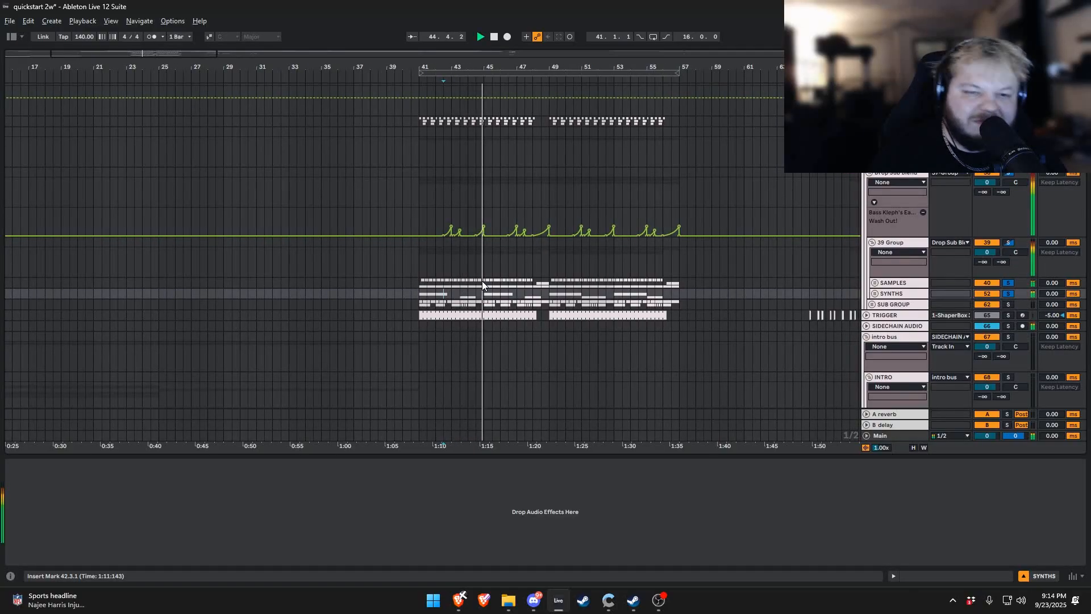
key("space")
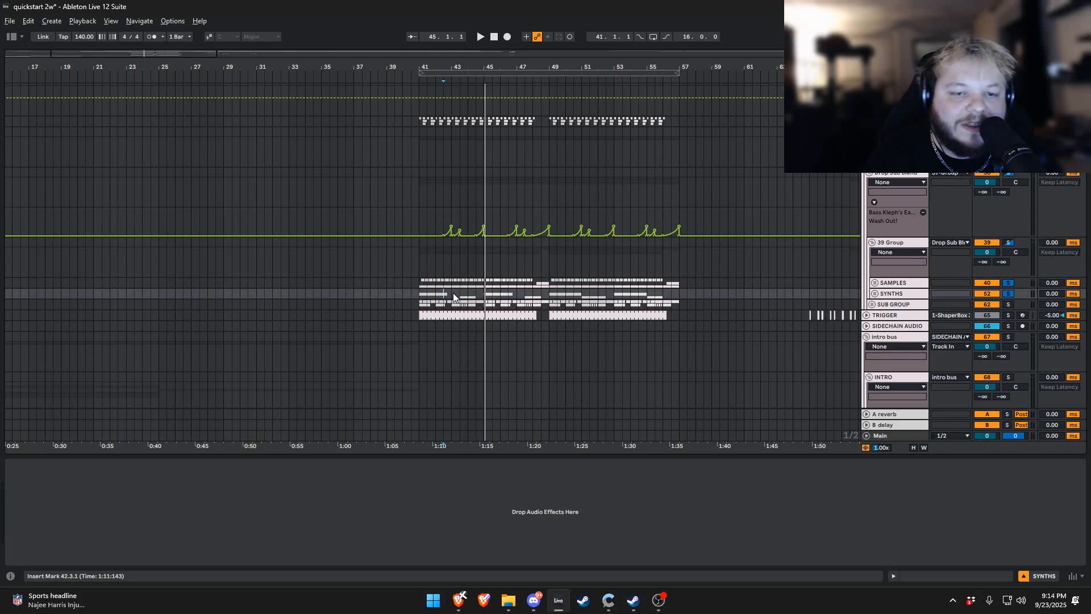
- Clear the solo on 37 Group, select bars 41 to 49 on DRUMS, and fold 37 Group
key("space")
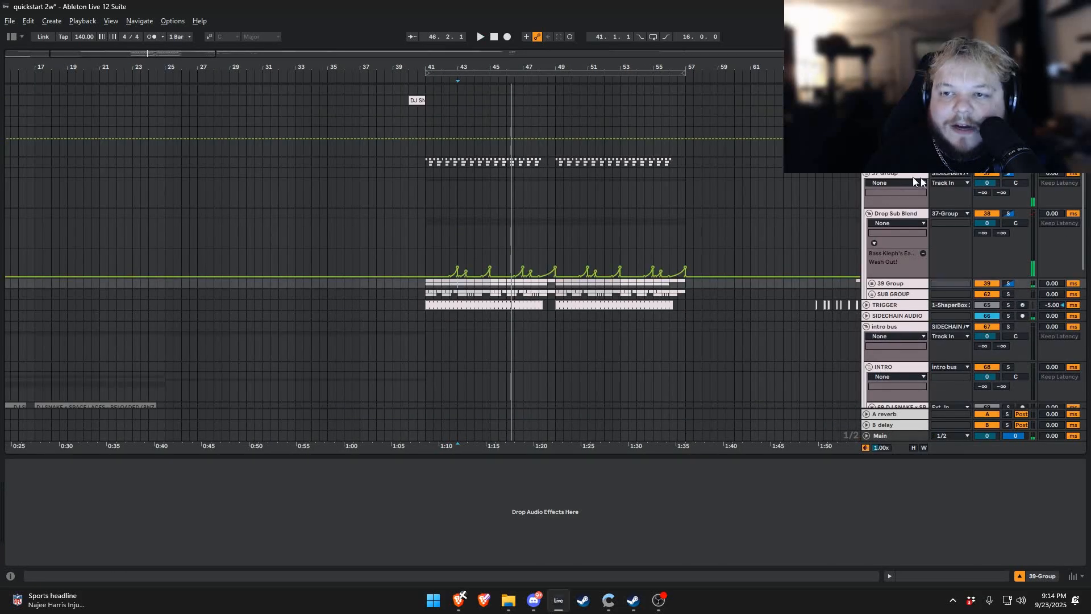
left_click(1006, 174)
left_click_drag(430, 162, 553, 273)
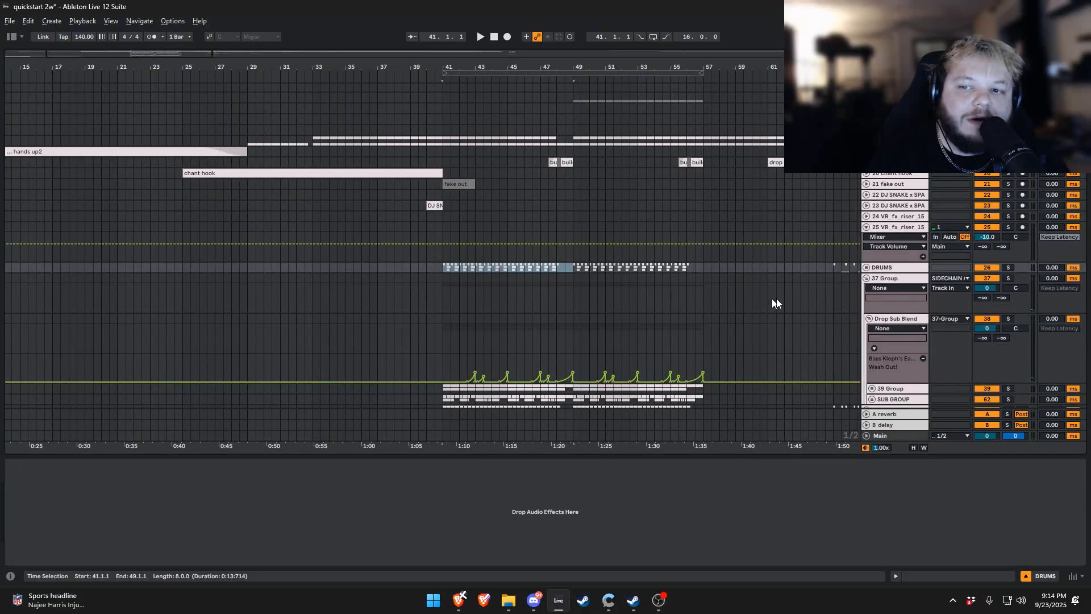
left_click(867, 278)
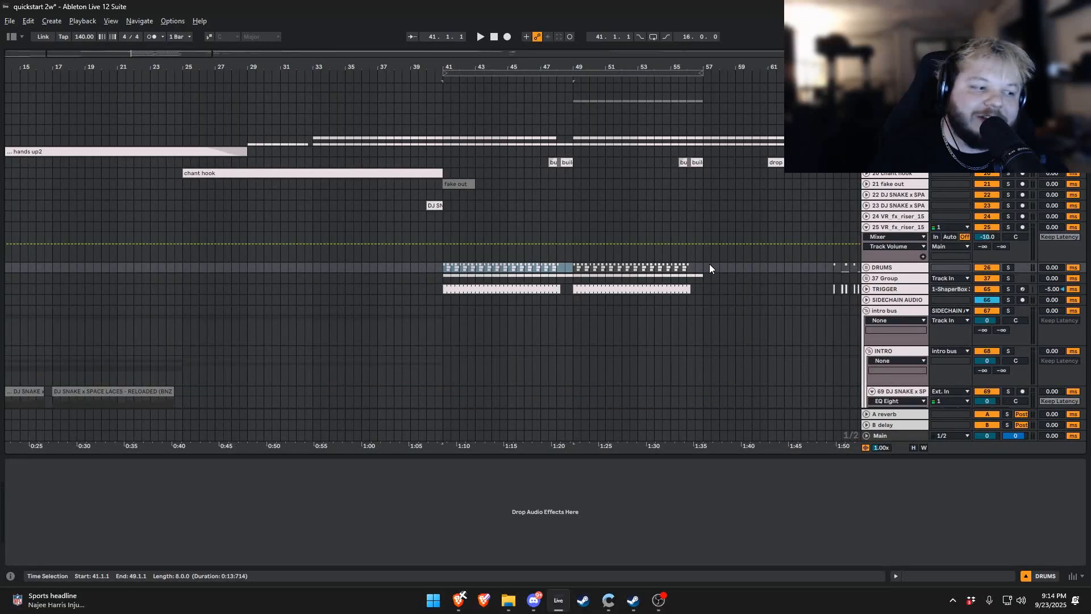
- Listen to the drop at bar 48.3 and to the second section's drums at bars 65 to 69
key("space")
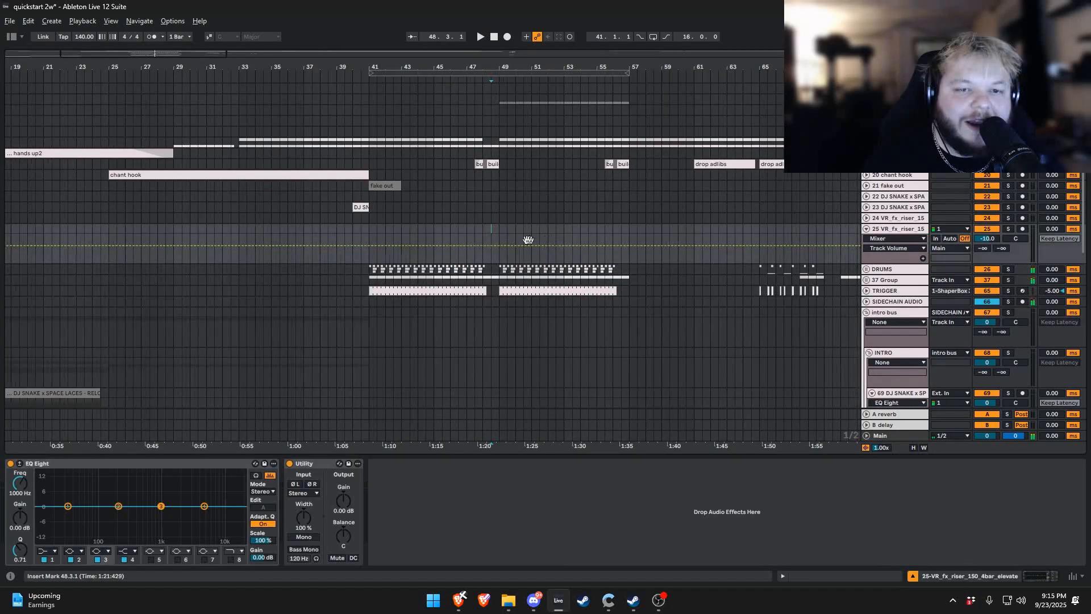
left_click_drag(529, 239, 470, 260)
left_click(324, 227)
key("space")
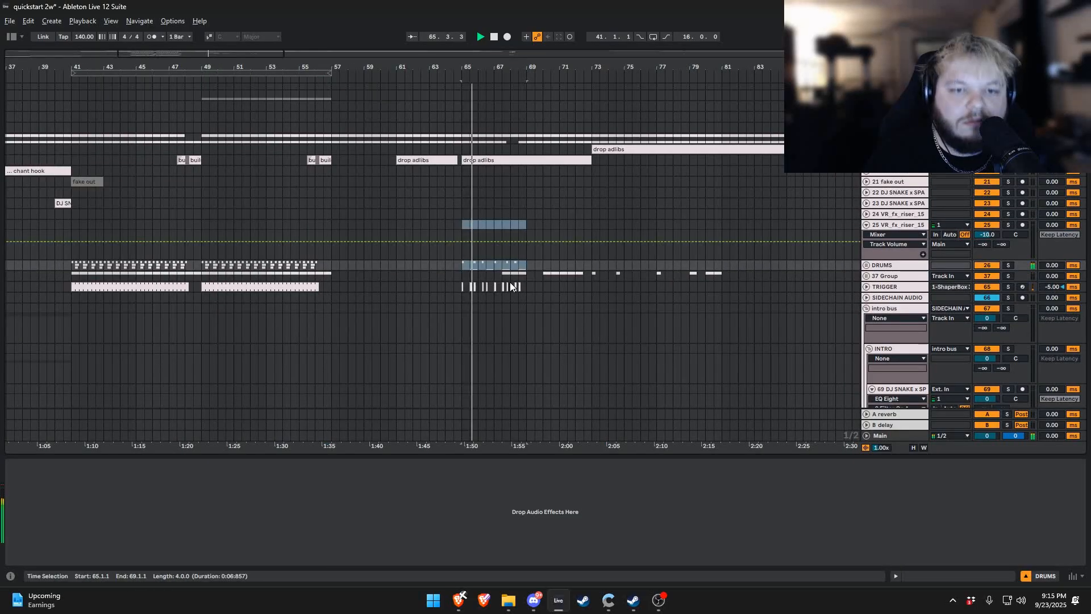
left_click_drag(537, 282, 642, 288)
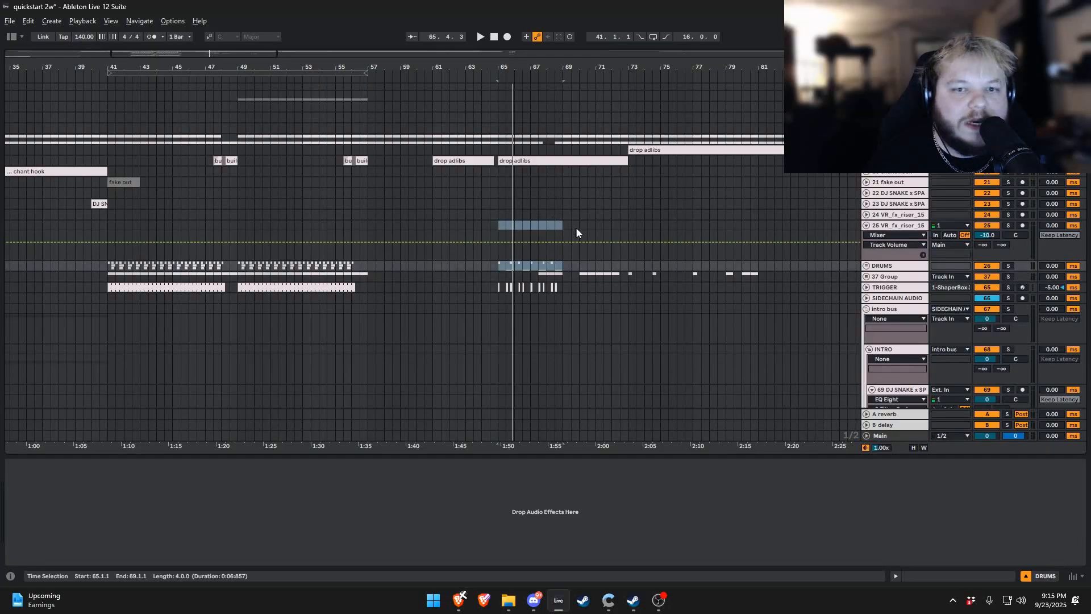
left_click(623, 226)
- Open the saved set quickstart 9.als from the quickstart Project folder
key("ctrl+o")
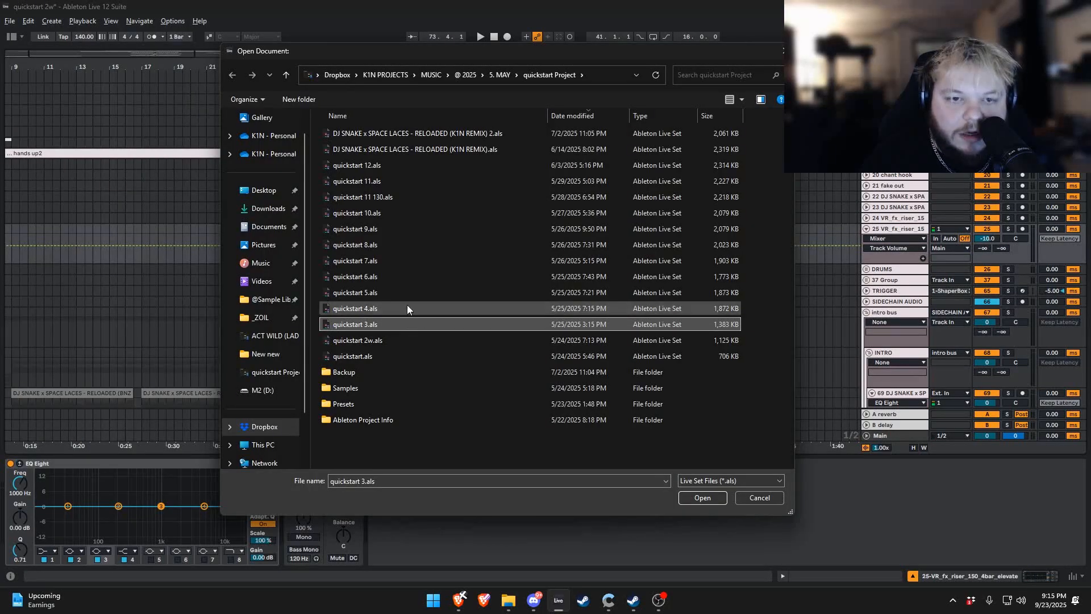
left_click(393, 228)
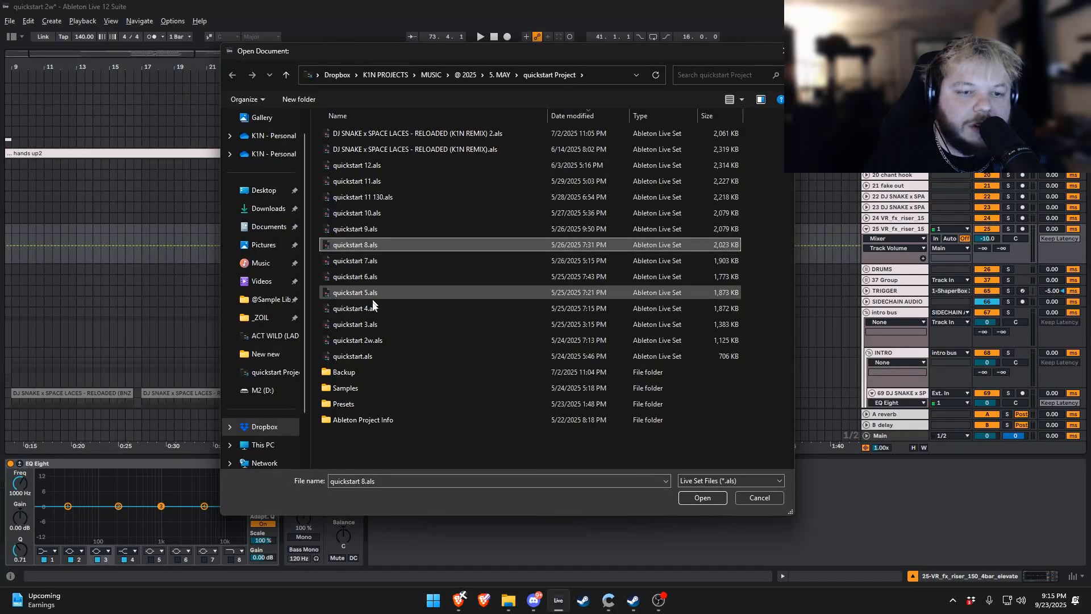
left_click(374, 329)
left_click(366, 229)
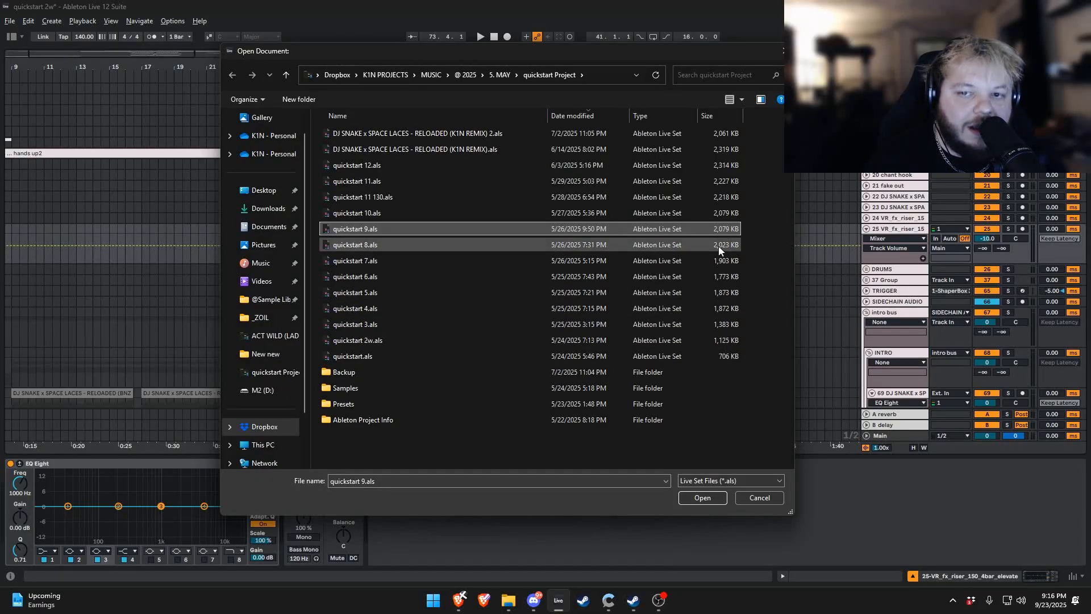
double_click(483, 233)
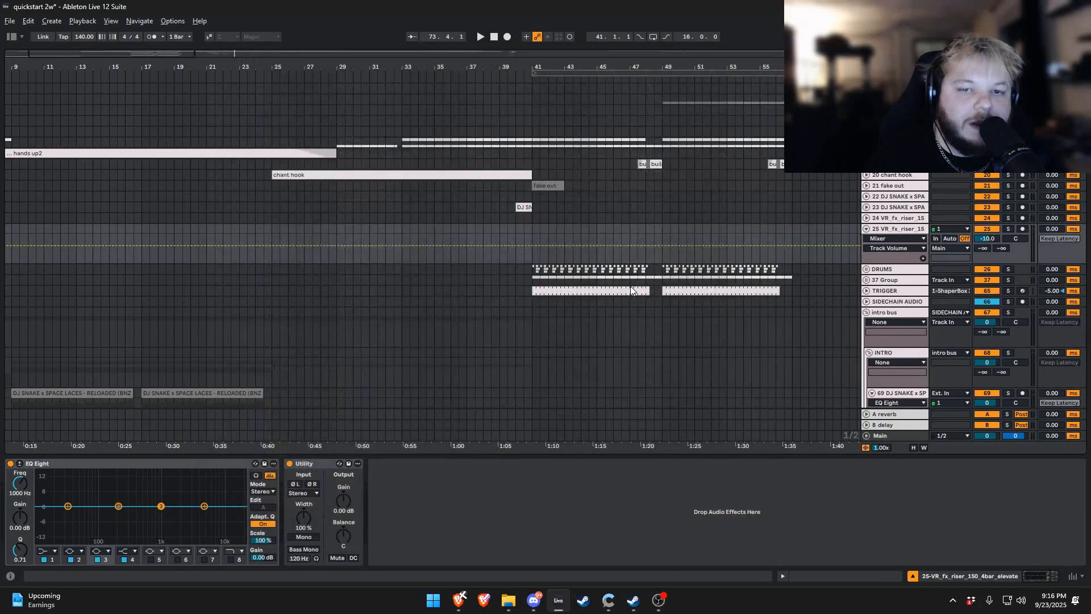
left_click(544, 315)
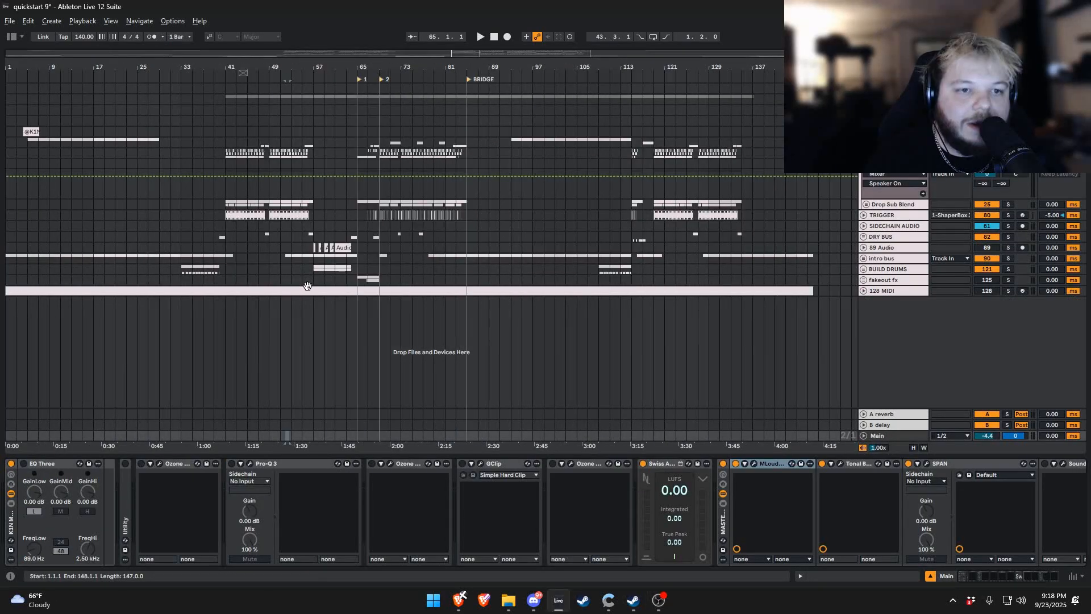
- Look over the full arrangement and mark bars 63 to 87 on the Drop Sub Blend and TRIGGER tracks
left_click_drag(307, 286, 302, 284)
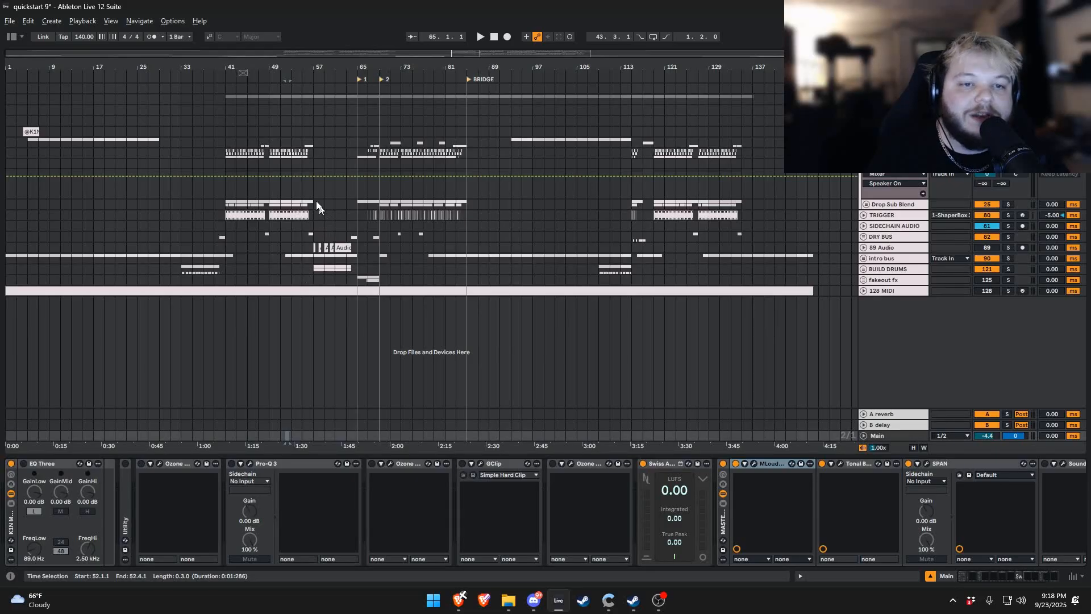
left_click_drag(359, 164, 476, 132)
left_click_drag(479, 213, 350, 216)
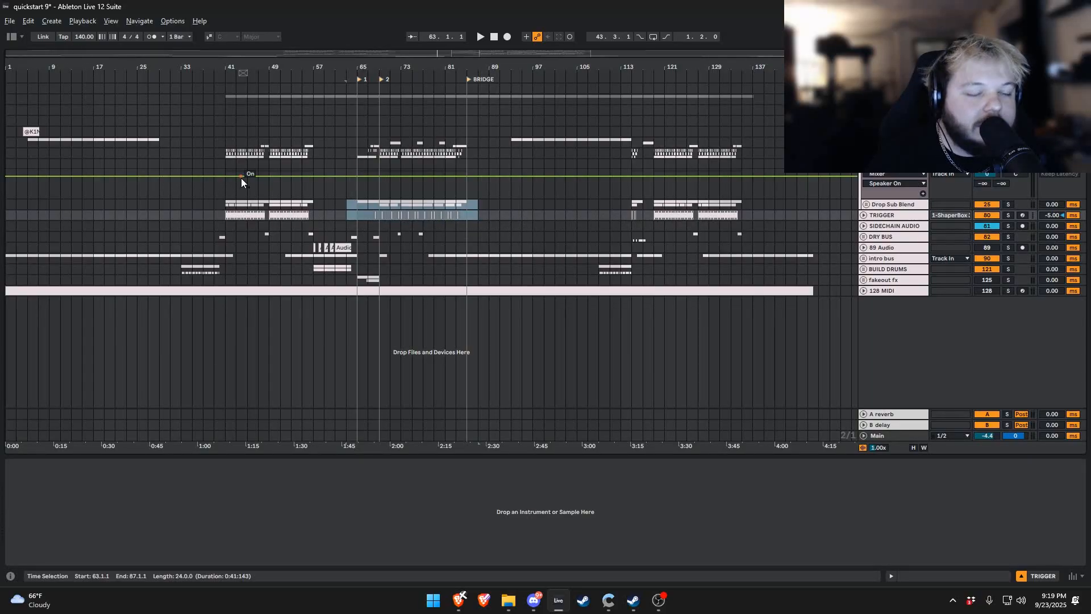
- Play the intro from bar 9, skipping ahead to bars 17 and 27
left_click(71, 215)
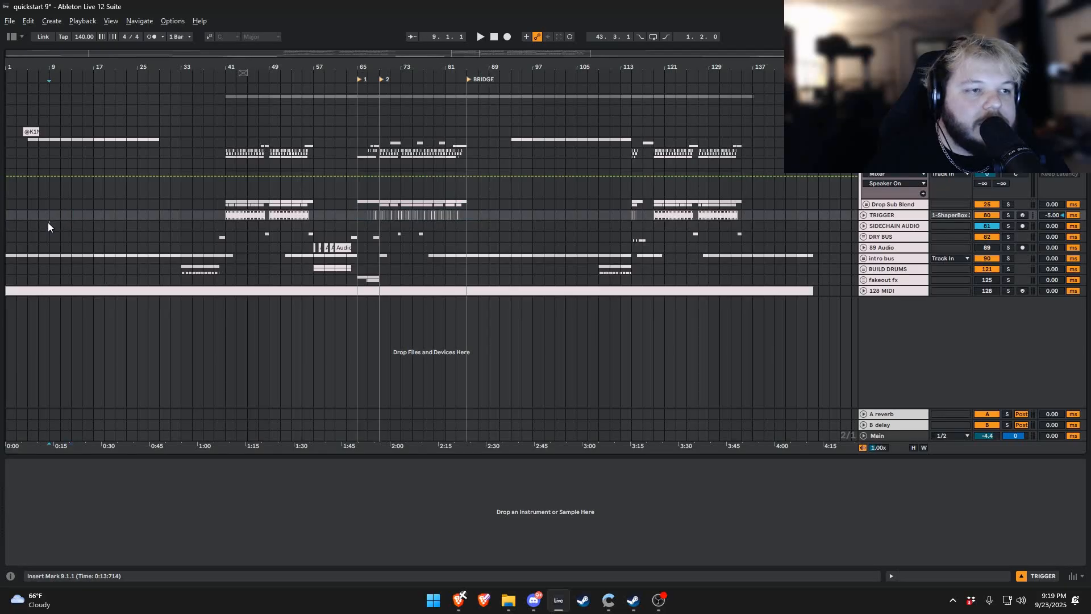
left_click(49, 225)
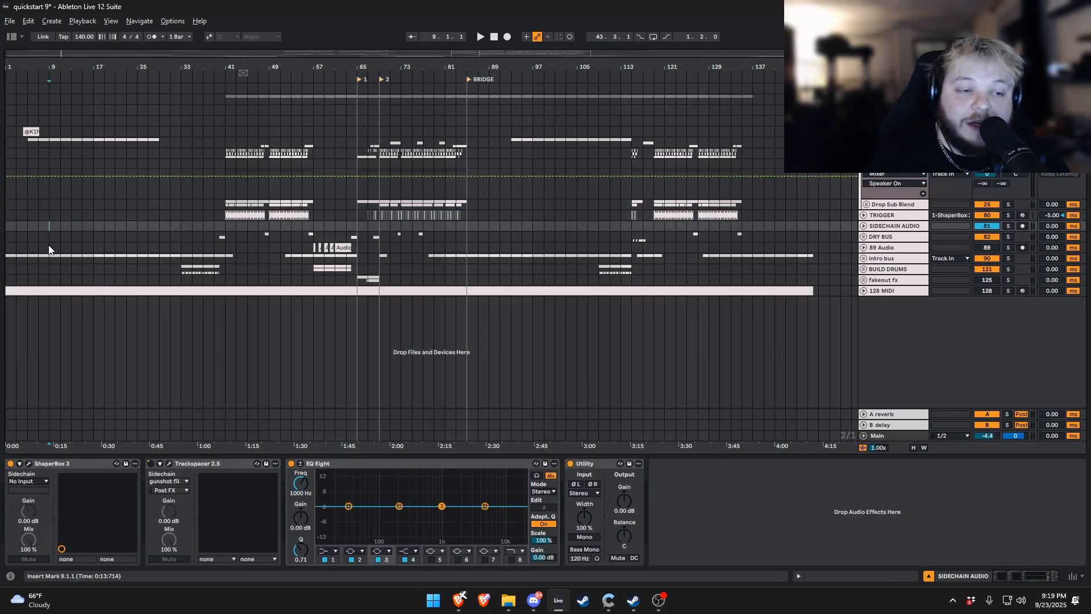
left_click(46, 290)
key("space")
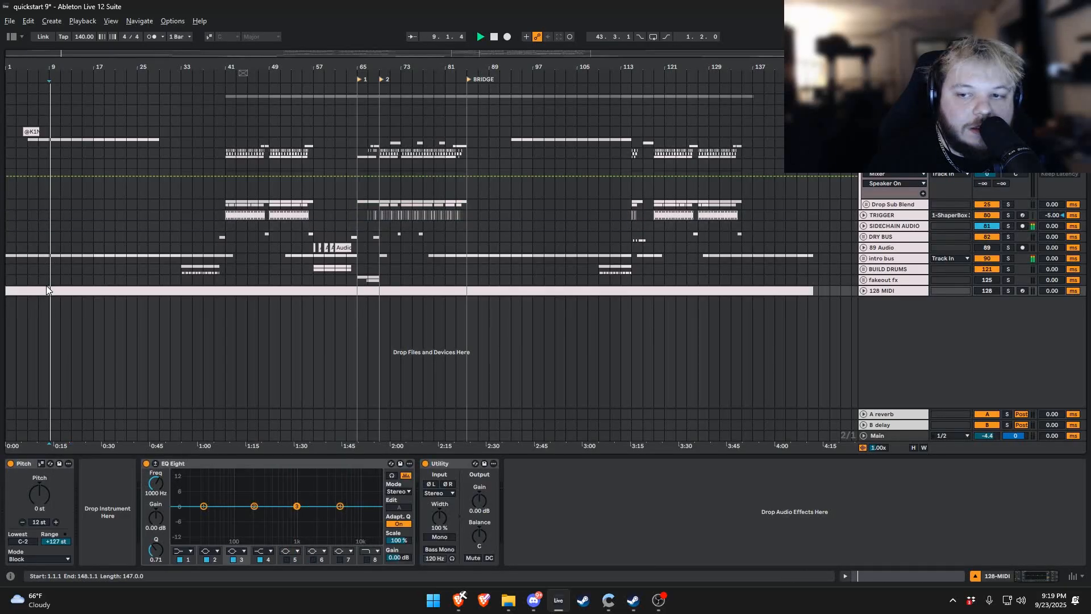
left_click(92, 277)
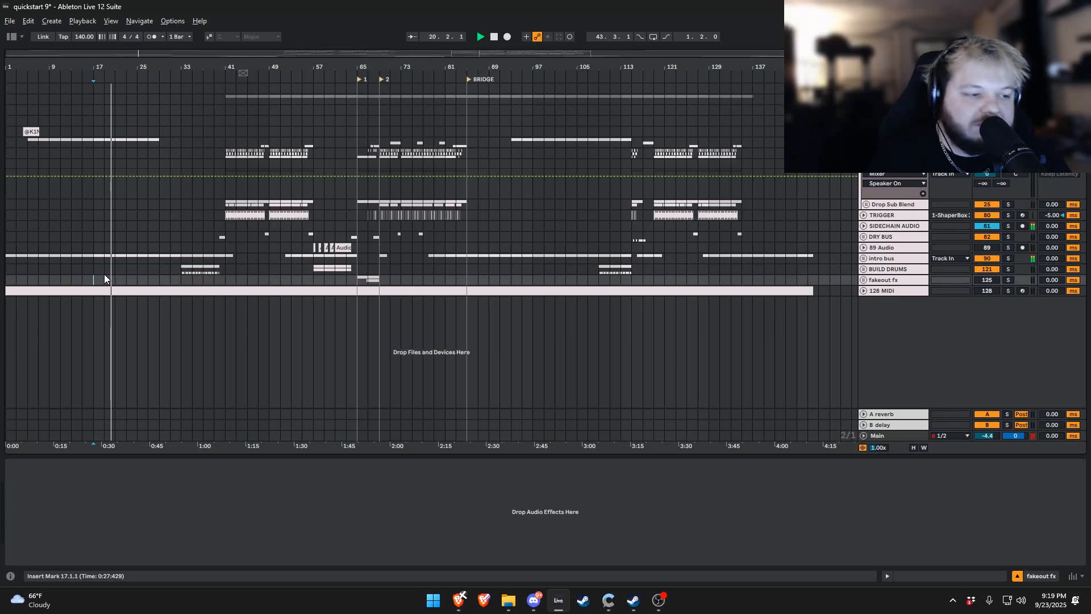
left_click(150, 278)
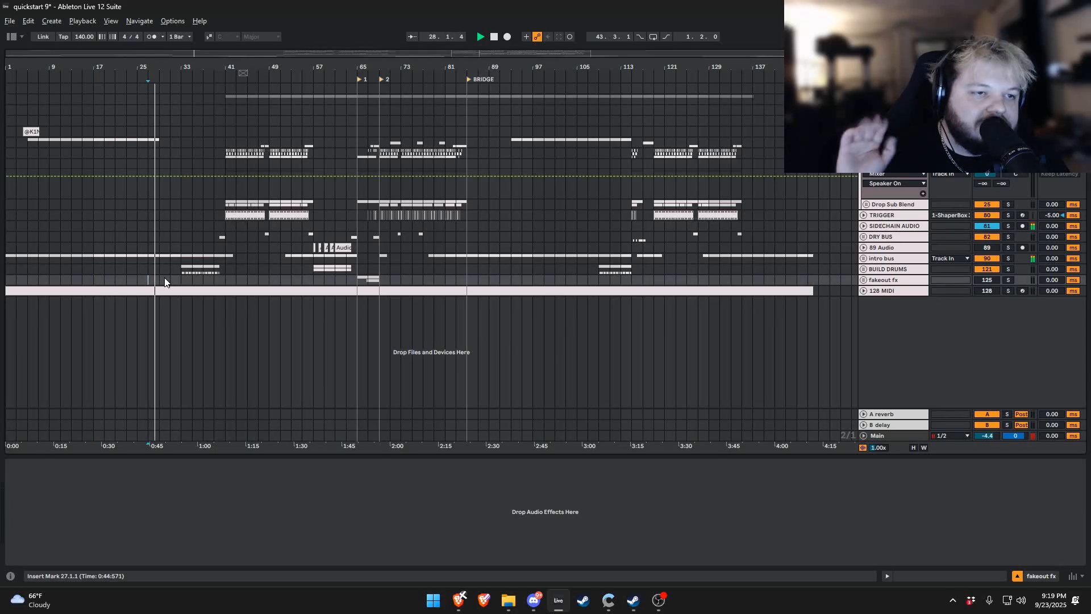
- Listen to the build-up from bar 29 and from bar 33, resuming playback nearer its end
left_click(169, 266)
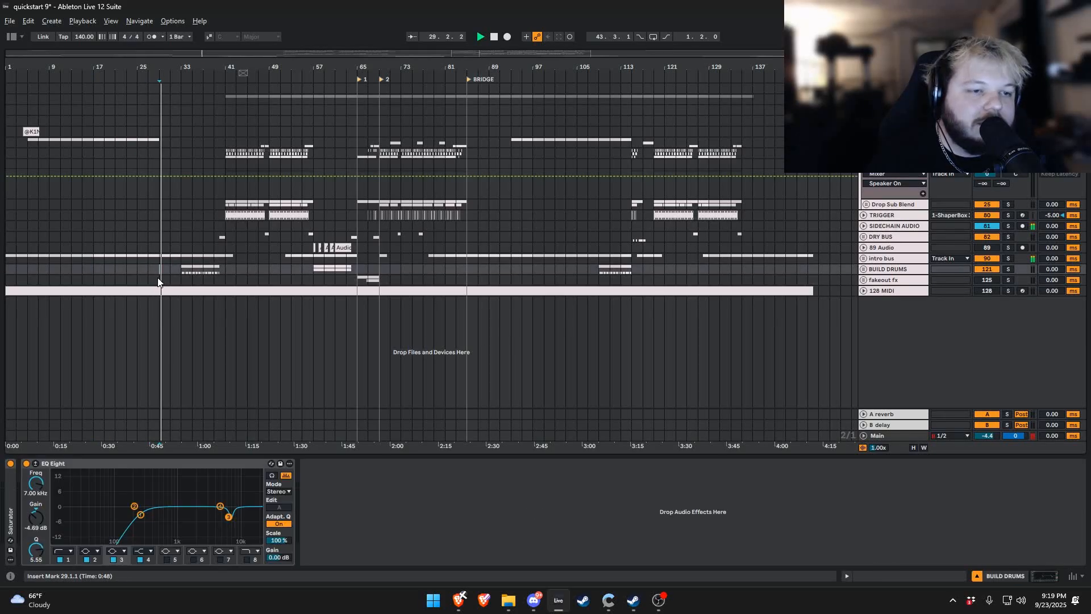
left_click(181, 287)
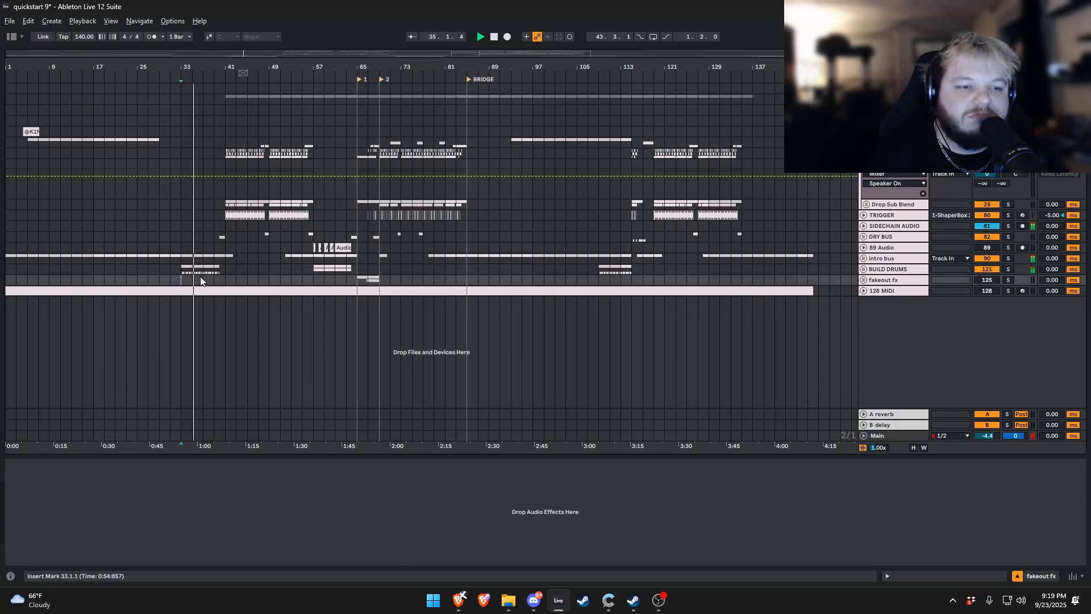
key("space")
left_click(203, 279)
key("space")
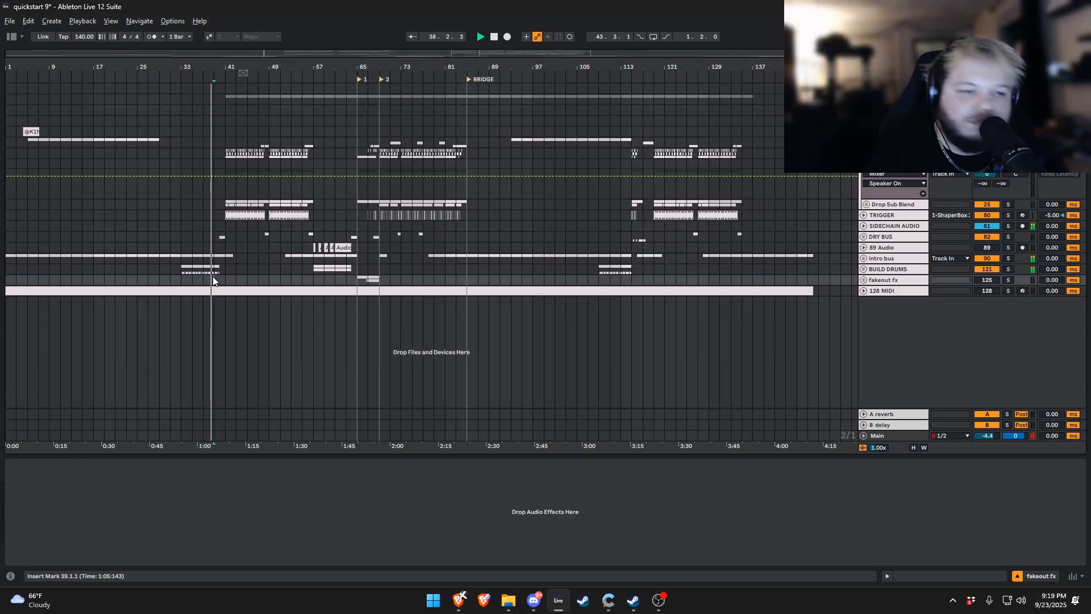
- Play from bar 39 into the first drop at bar 41 and look closely at its clips
left_click(214, 276)
scroll(214, 259, "up", 3)
scroll(217, 258, "left", 3)
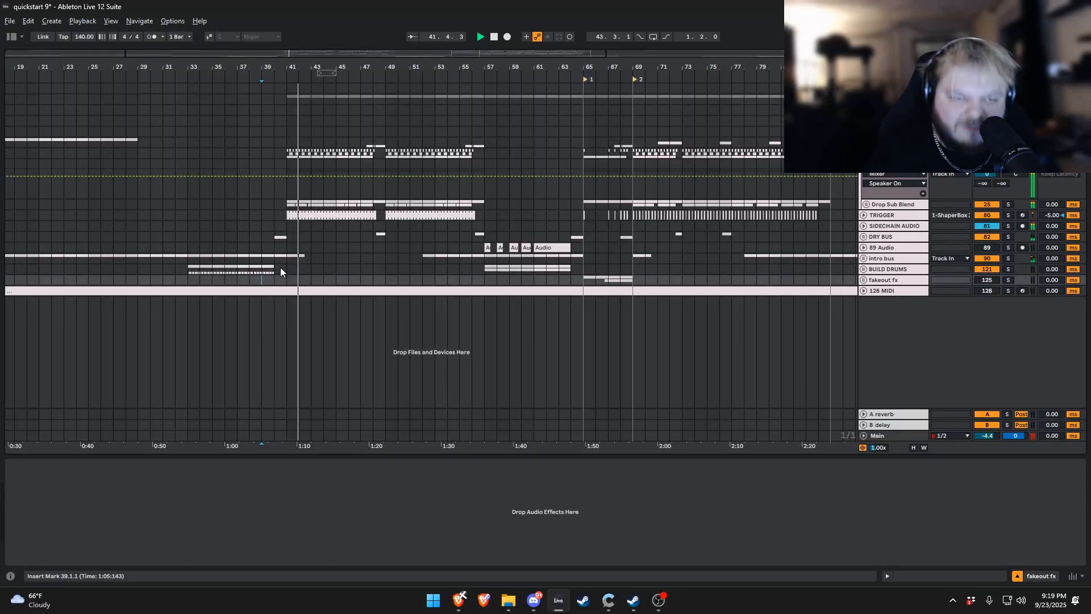
scroll(318, 242, "right", 1)
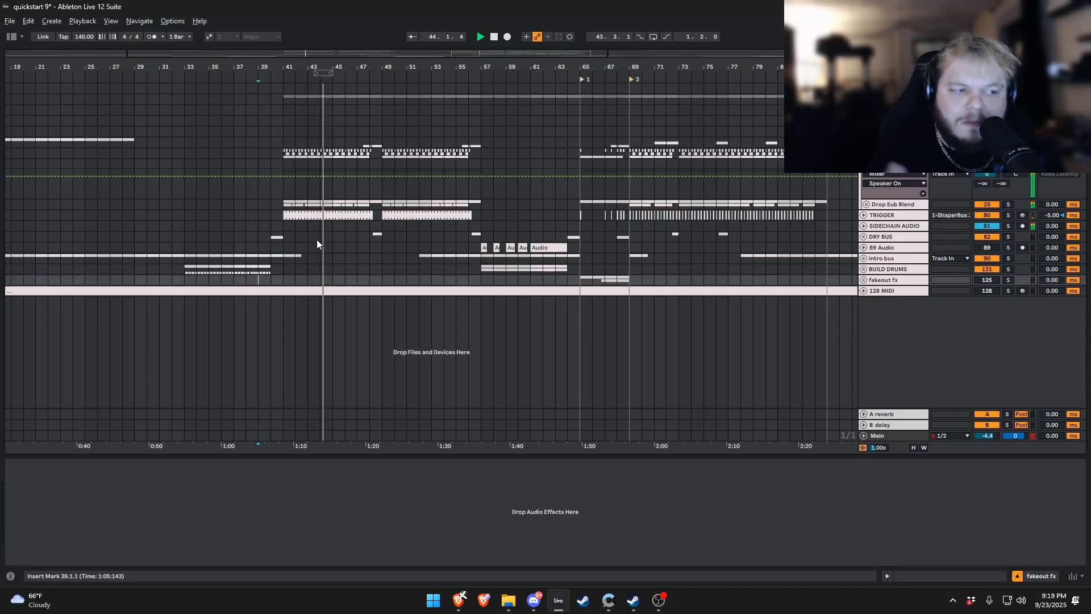
- Stop the first drop's playback, then play the second build-up from bar 57
key("space")
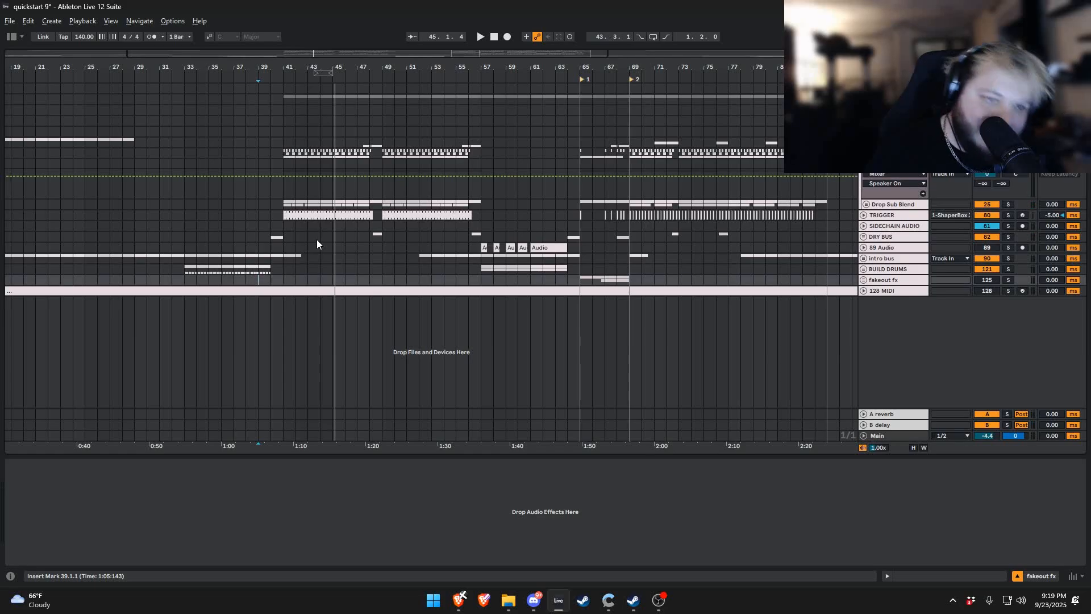
left_click(326, 226)
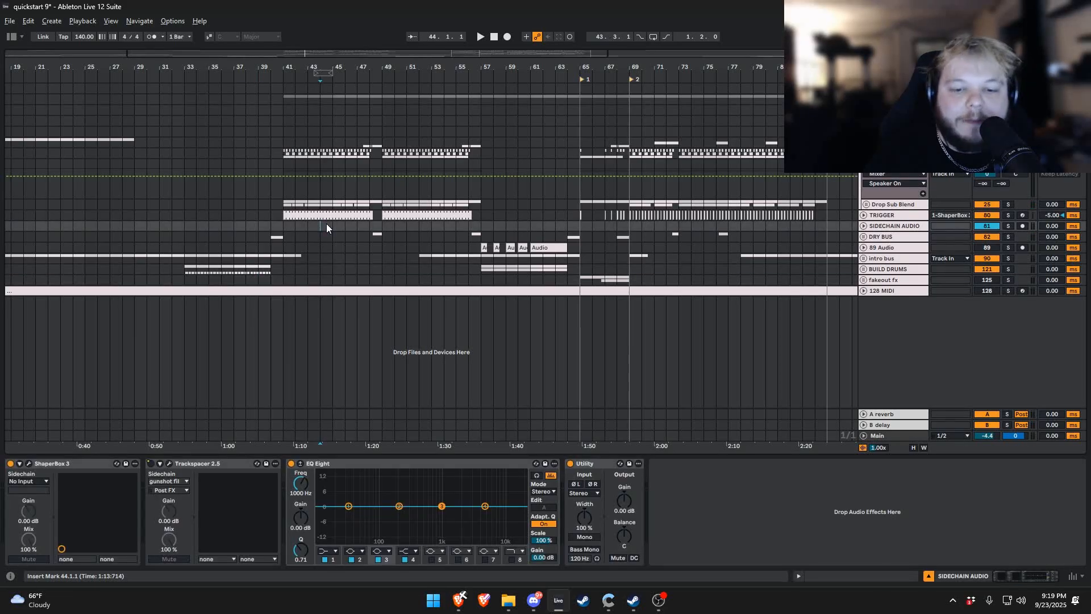
scroll(316, 219, "right", 5)
left_click(373, 268)
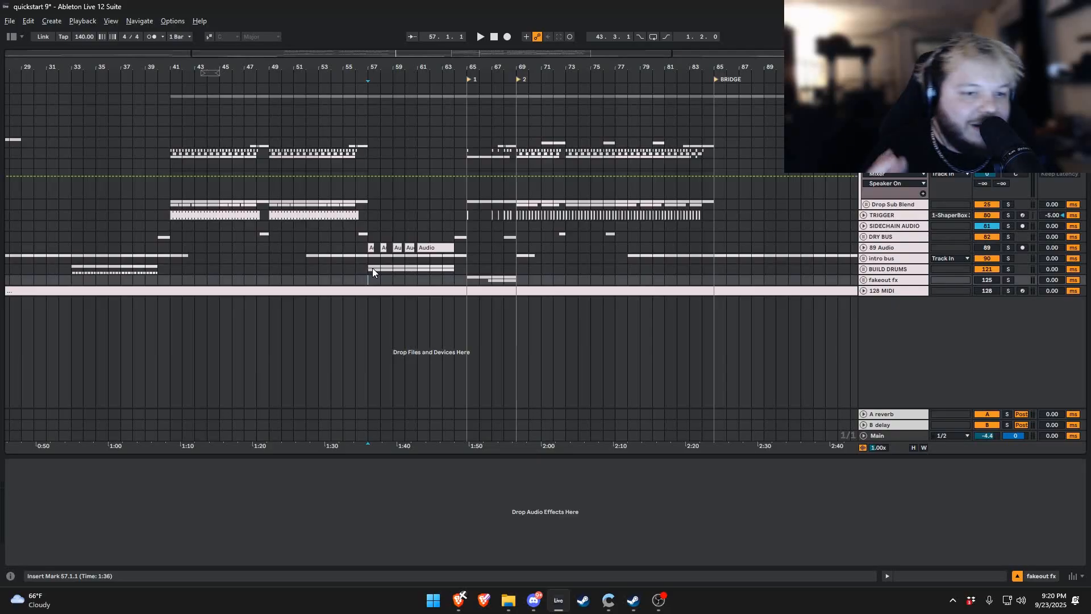
key("space")
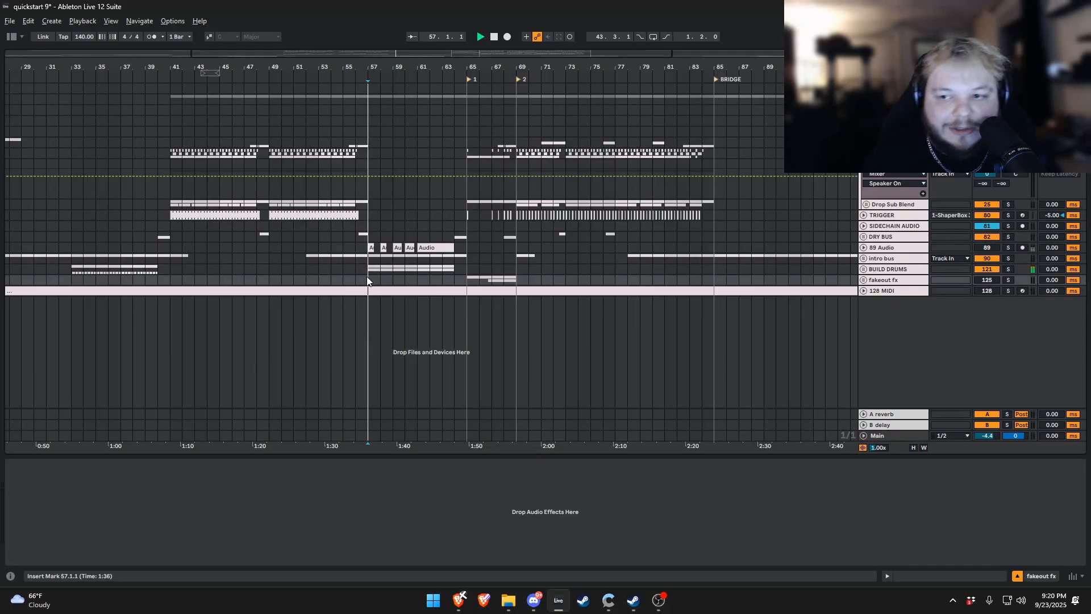
- Mark bar 64 on BUILD DRUMS and fakeout fx, listen into the second drop, and replay it from bar 69
left_click(446, 279)
left_click_drag(465, 279, 465, 269)
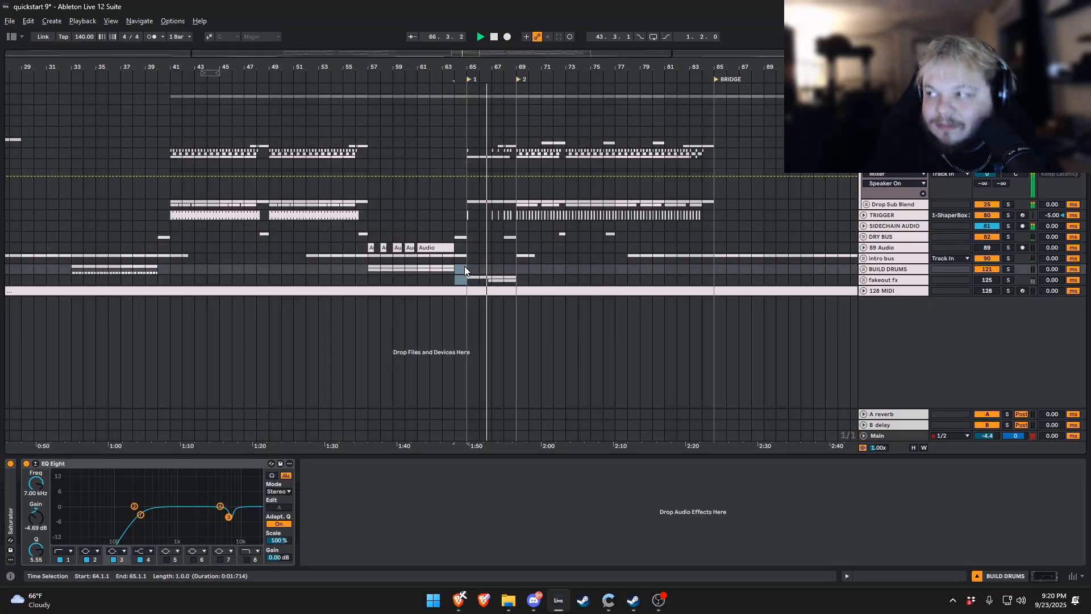
scroll(415, 265, "right", 3)
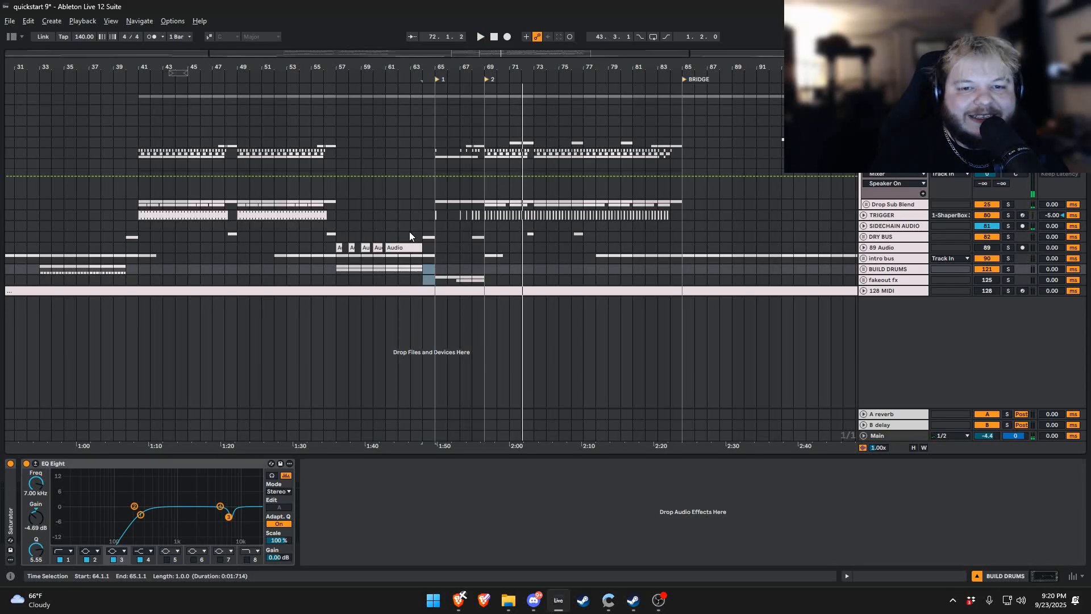
left_click(463, 353)
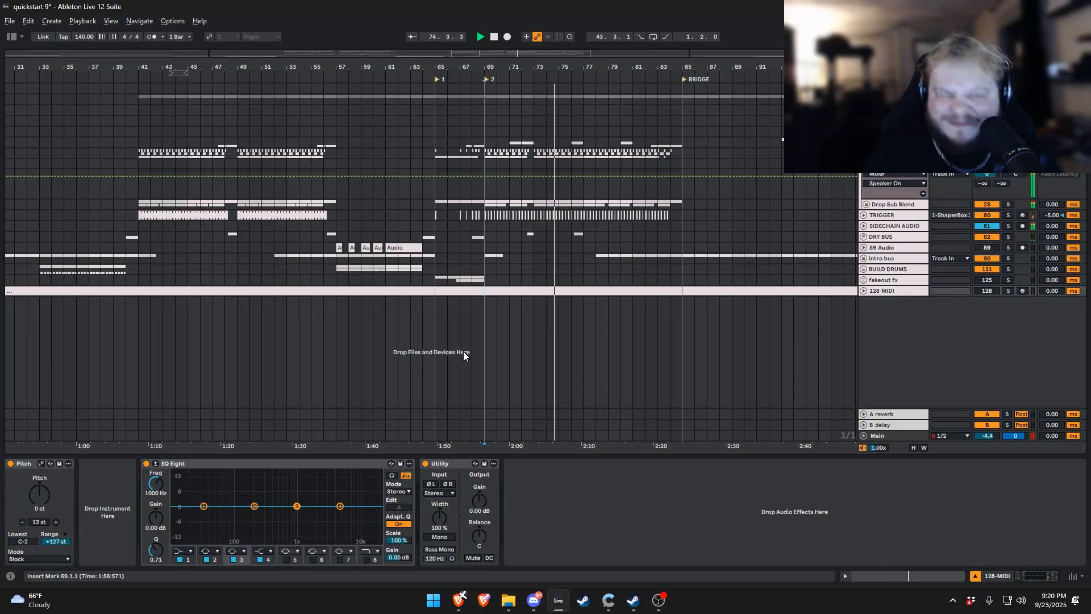
- Stop the second drop and play the build-up after the bridge from bar 109
scroll(545, 313, "right", 6)
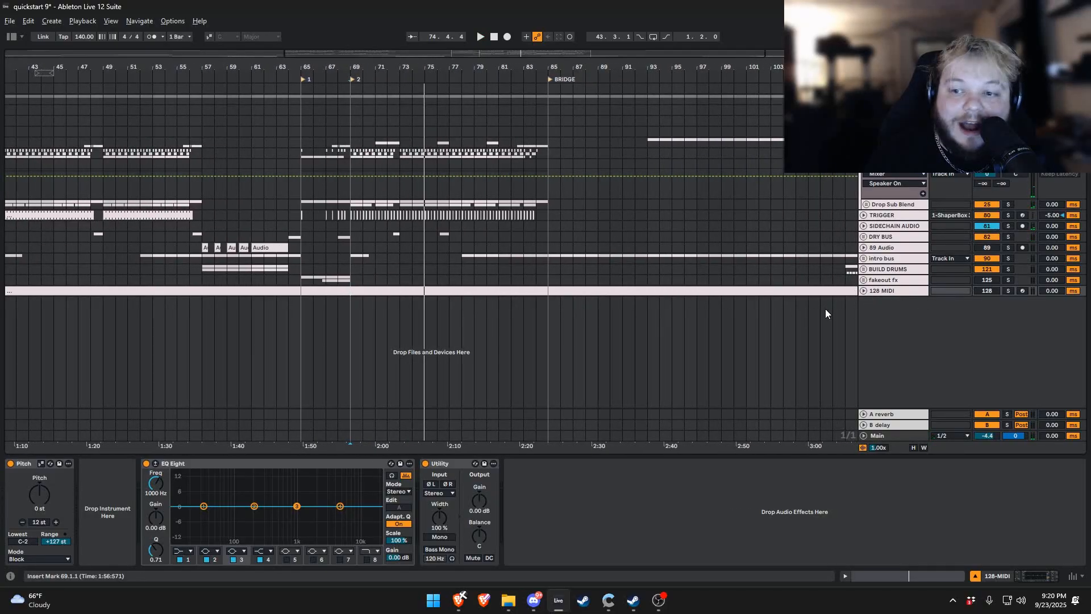
scroll(789, 302, "right", 7)
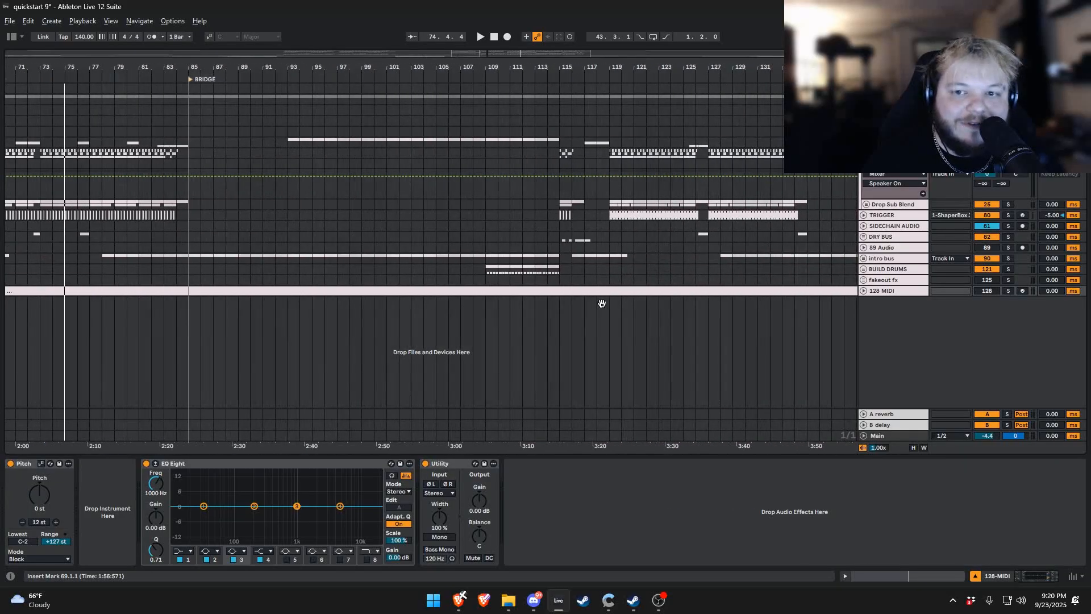
scroll(601, 303, "right", 1)
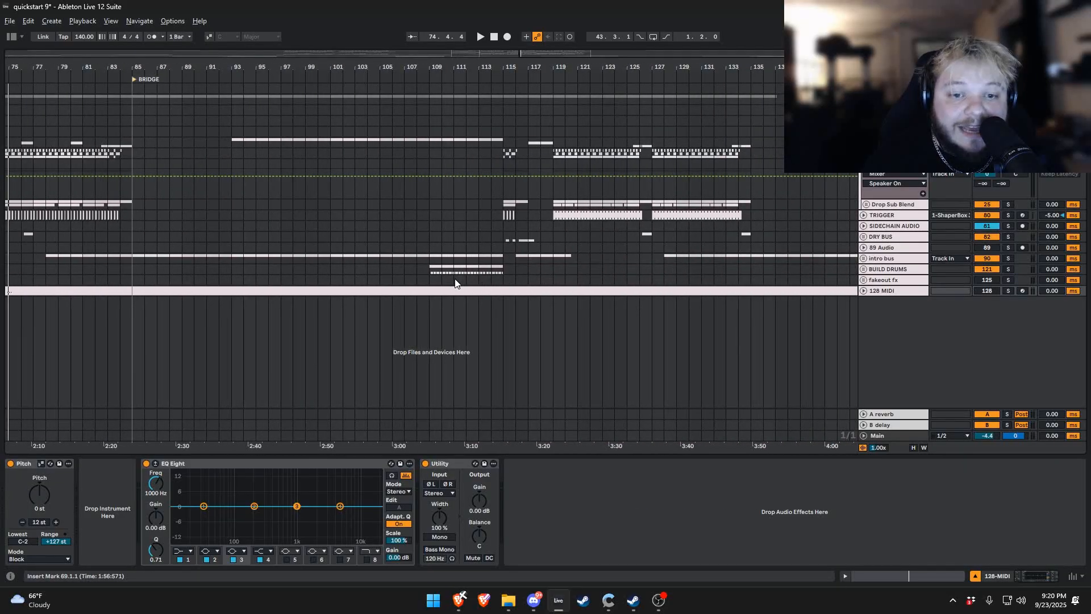
left_click(432, 282)
key("space")
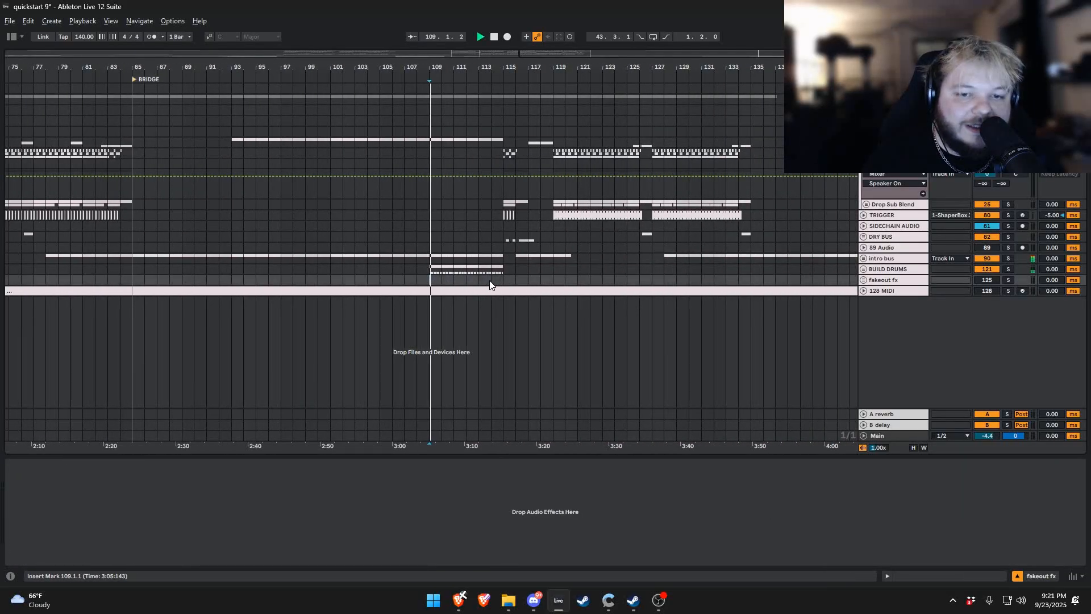
- Replay the end of the post-bridge build-up from bar 114 and listen on into the final drop
left_click(500, 280)
key("space")
key("space")
key("space")
left_click(491, 279)
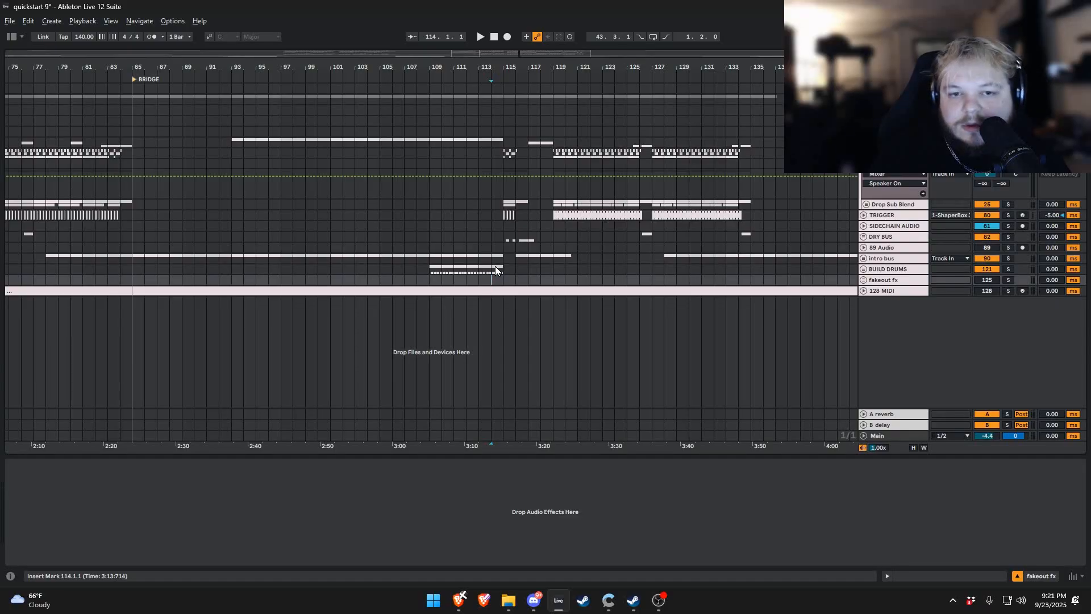
key("space")
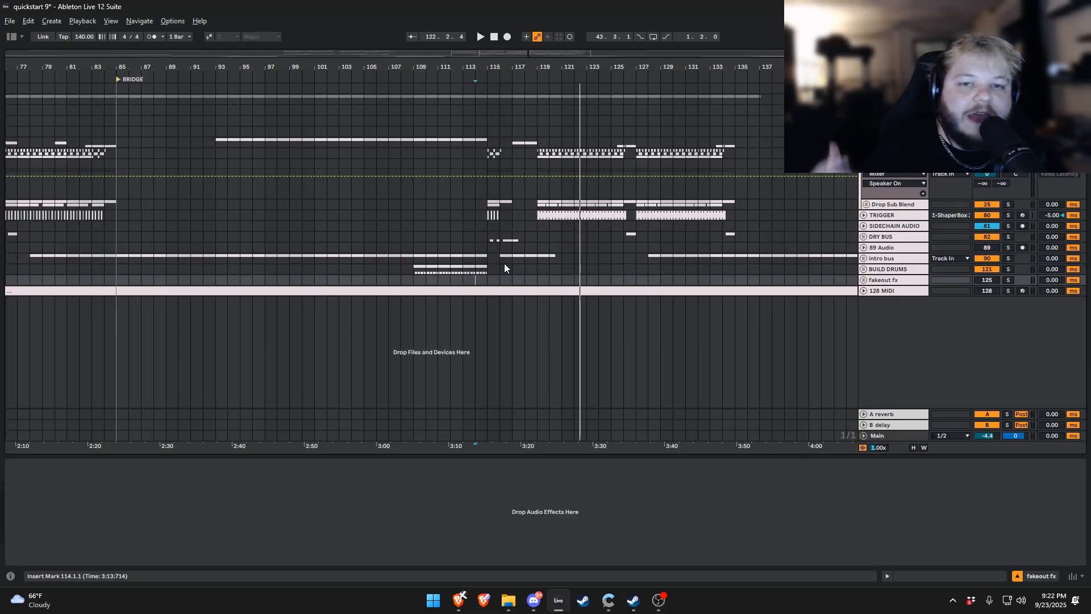
- Play from bar 118 into the last drop at bar 119, then look back over the earlier arrangement
left_click(530, 278)
key("space")
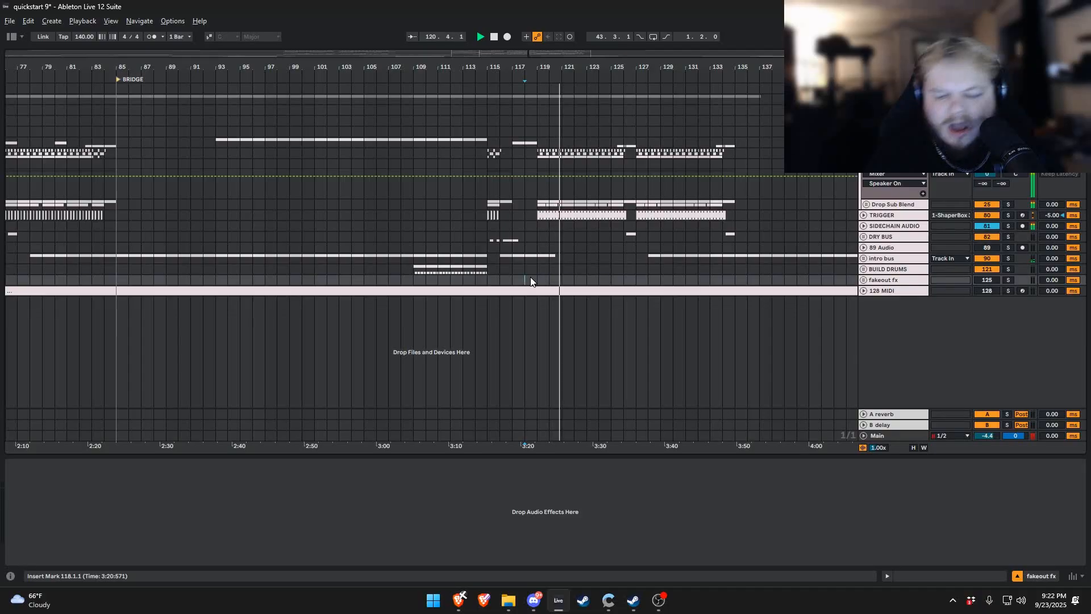
key("space")
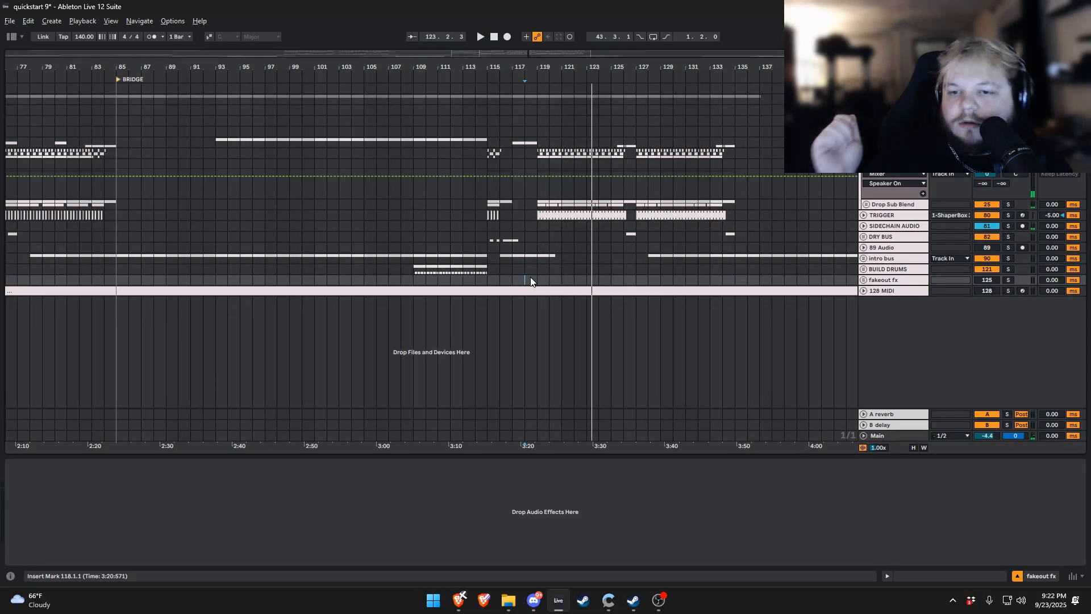
left_click_drag(522, 278, 851, 191)
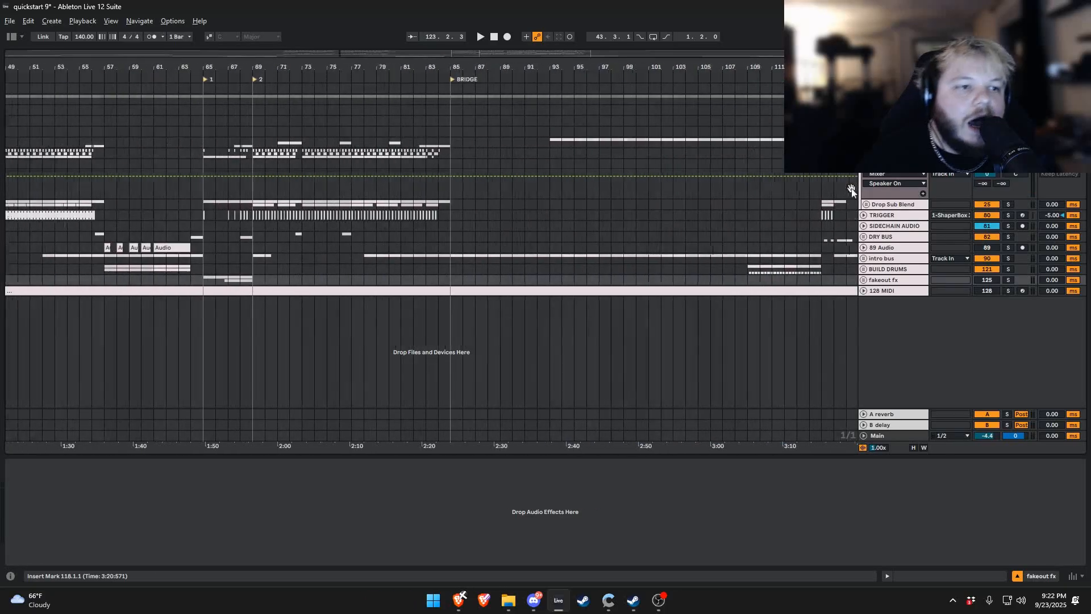
scroll(851, 191, "down", 5)
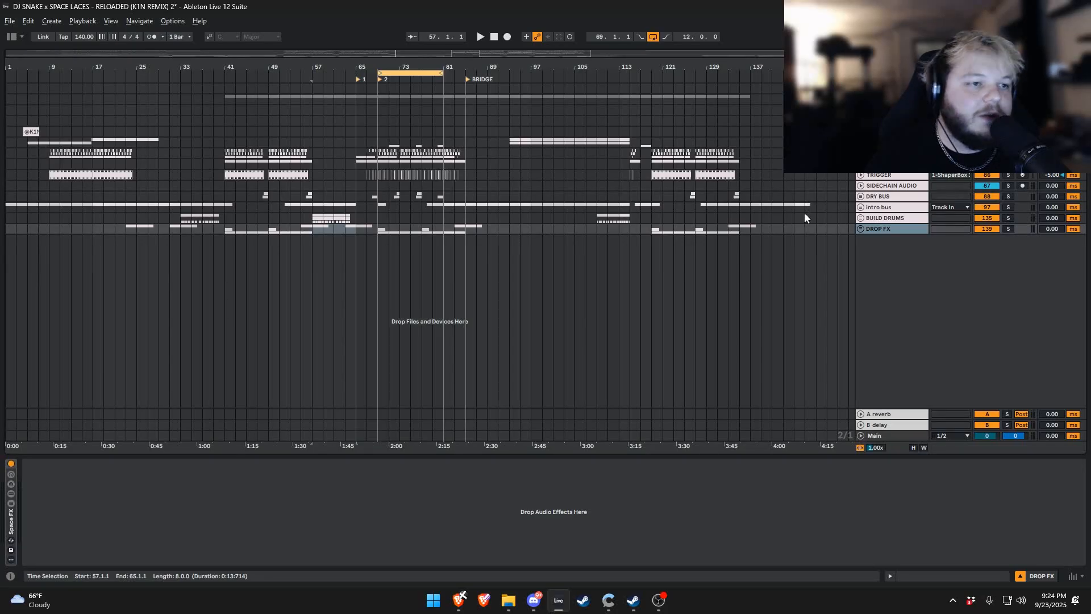
- In RELOADED (K1N REMIX) 2, mark bars 25 to 33 and bars 81 to 85 across the drum, trigger and bus tracks
left_click_drag(50, 150, 179, 194)
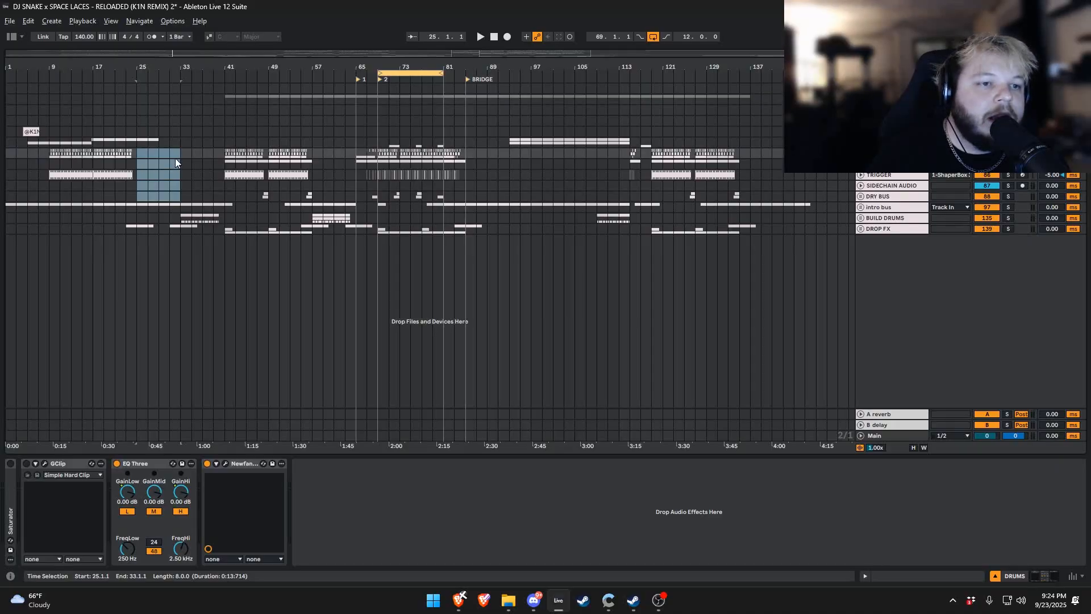
left_click_drag(183, 155, 224, 227)
left_click_drag(228, 155, 482, 221)
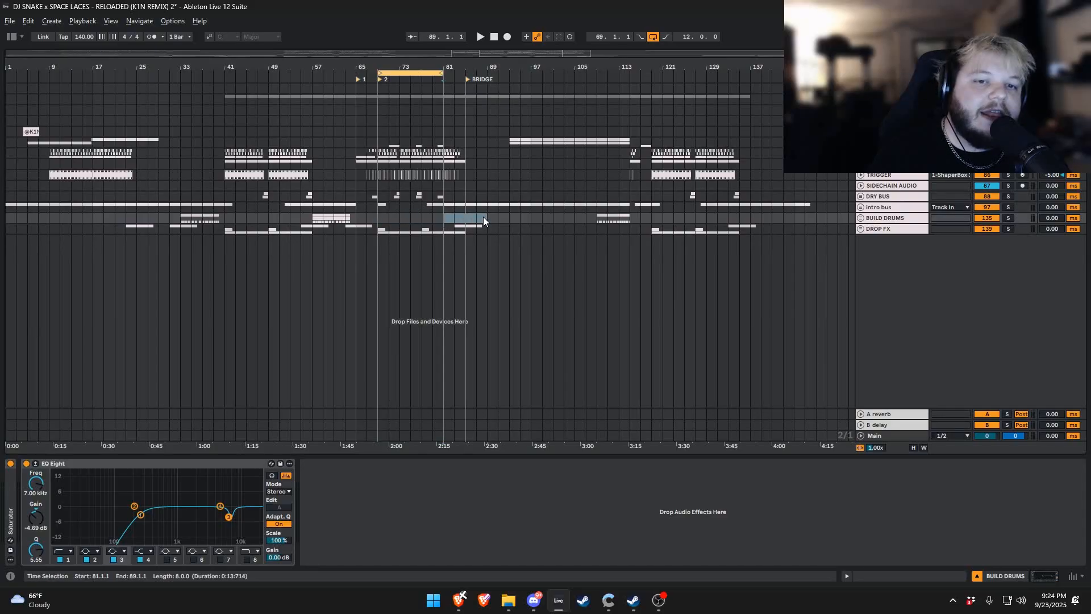
left_click(465, 155, "shift")
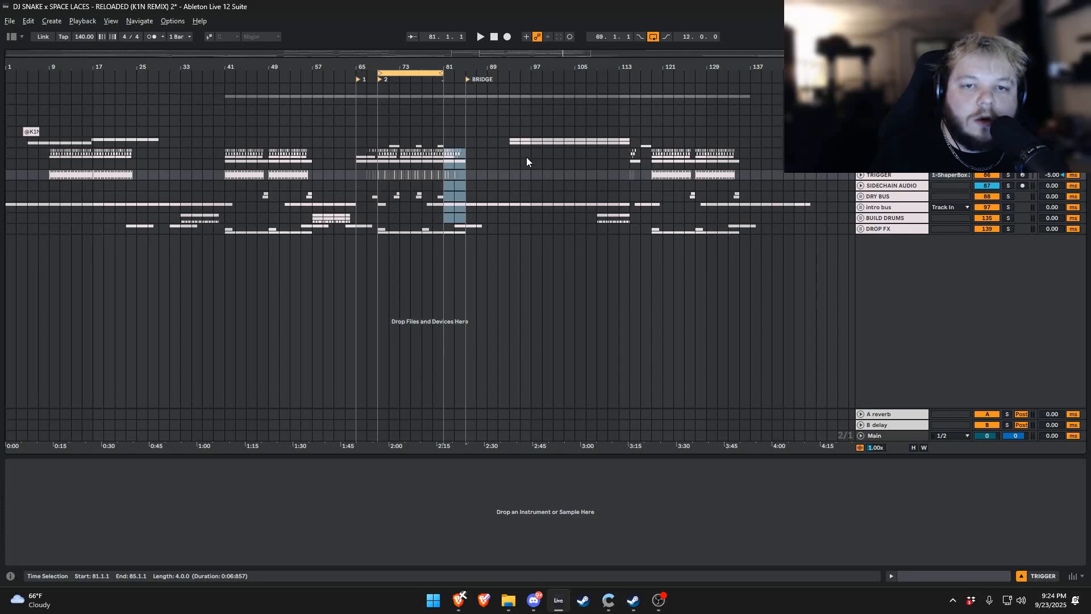
- Mark the bridge section on the DRUMS track and place the insert marker at bar 115 on DROP FX
left_click_drag(477, 153, 618, 163)
left_click(630, 168)
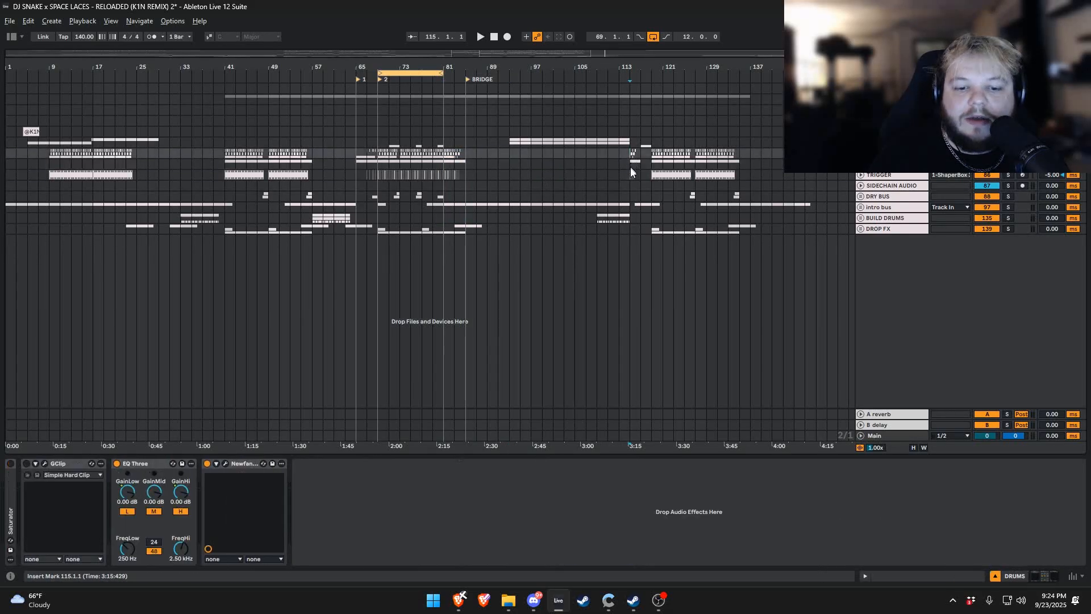
left_click(630, 229)
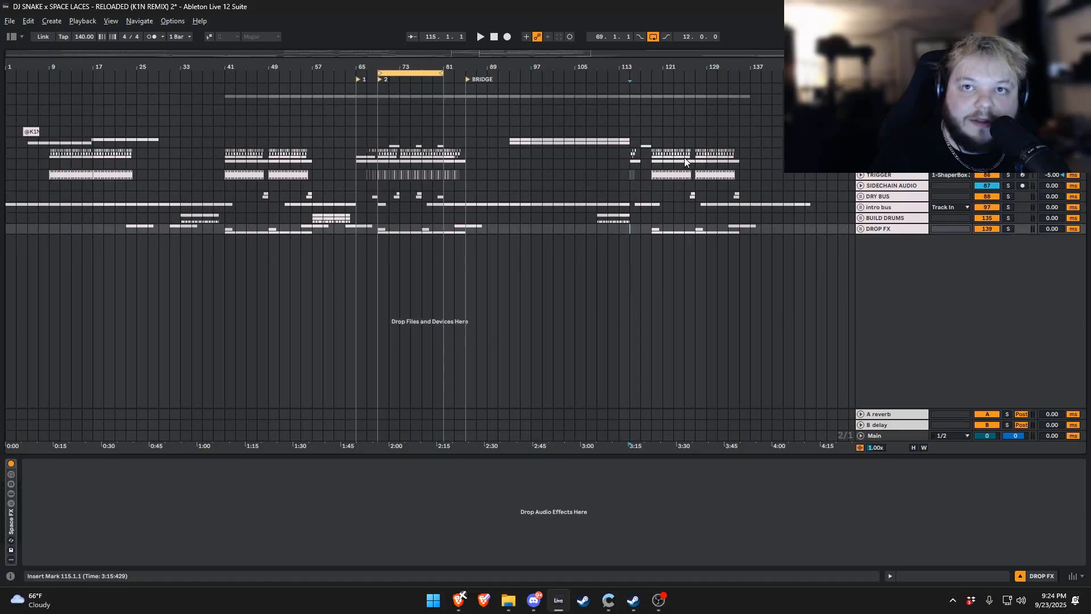
- Play the intro from bar 9, skipping ahead to bars 17 and 23
left_click(53, 186)
key("space")
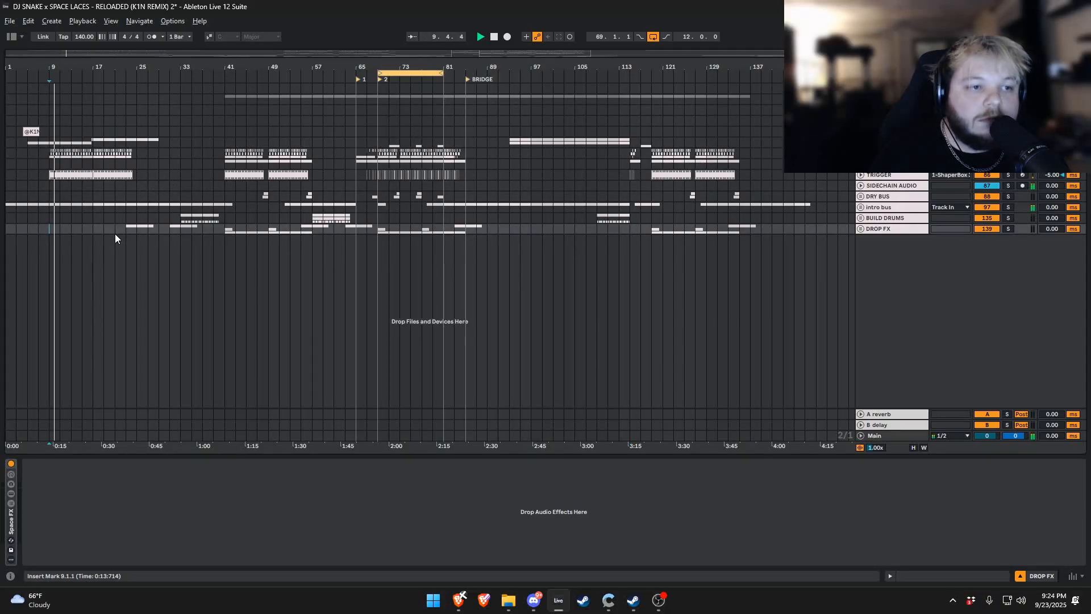
key("space")
left_click(115, 229)
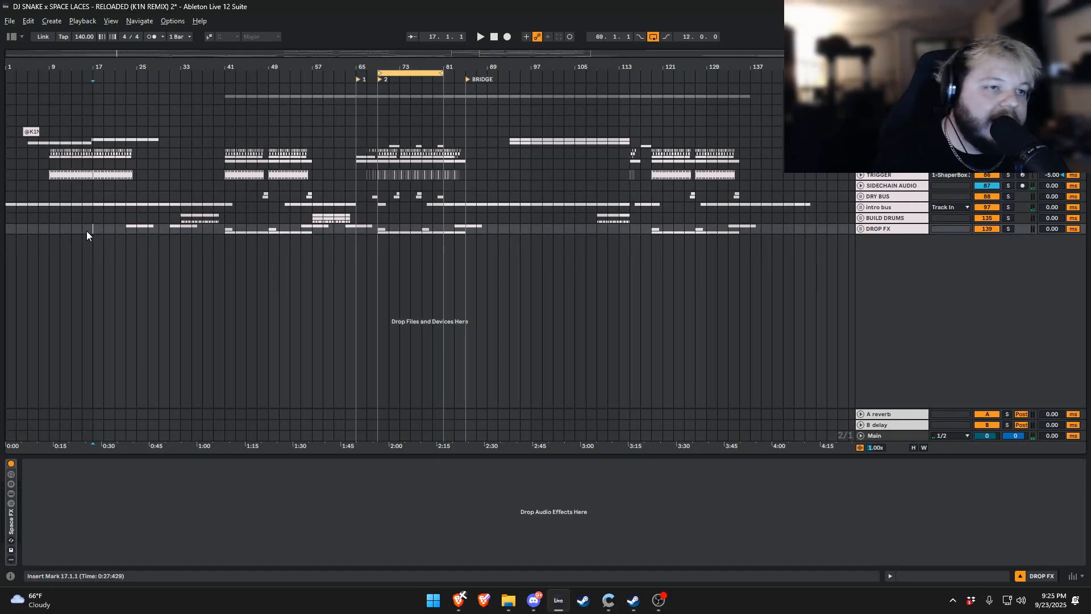
key("space")
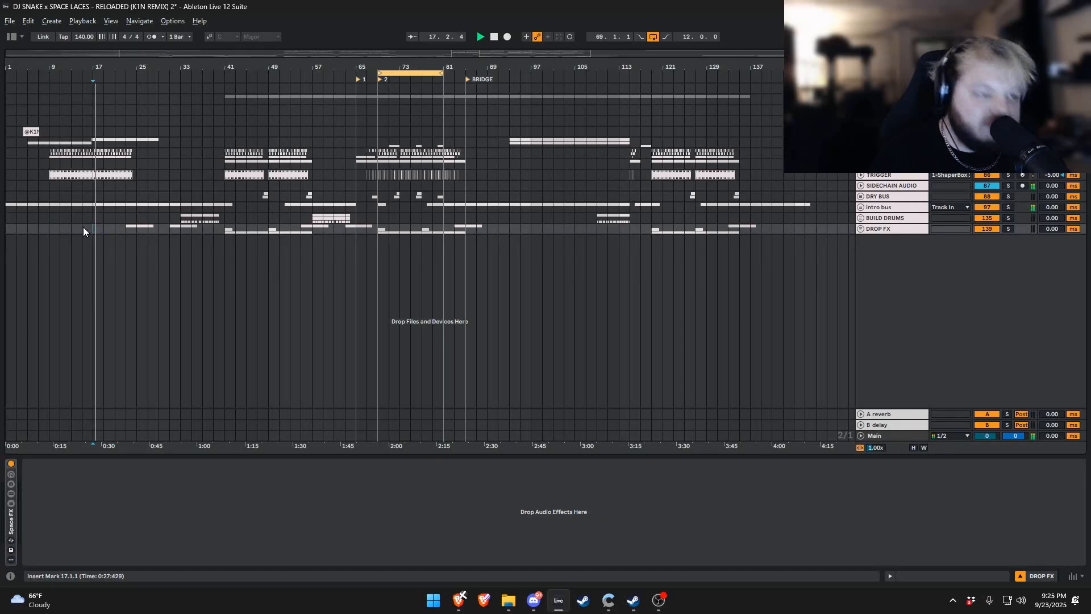
left_click(127, 227)
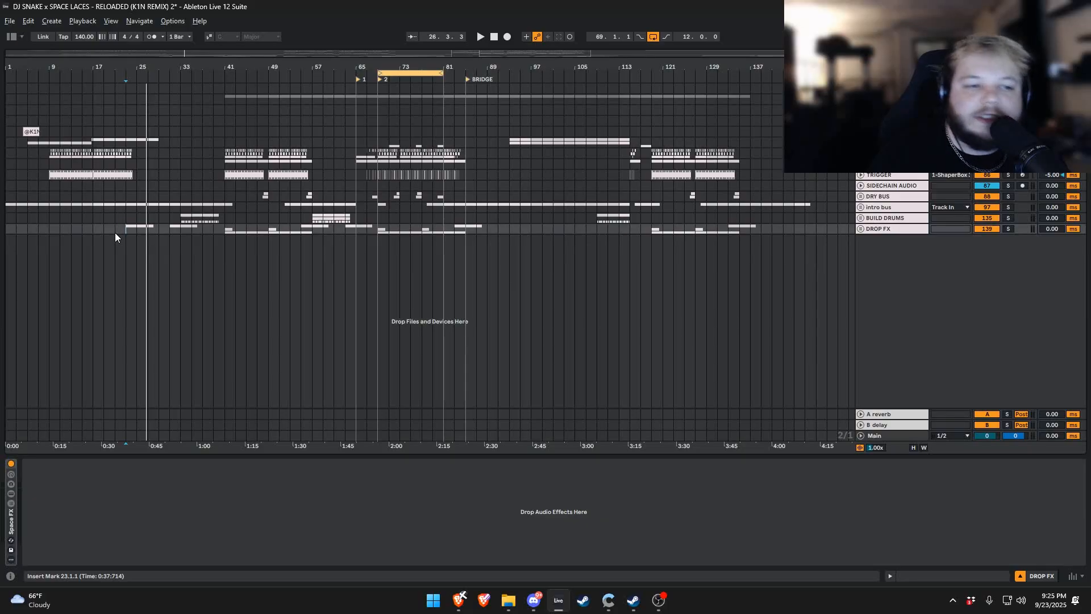
- Play the first build-up from bar 33 and skip ahead to the first drop at bar 41
left_click(191, 218)
key("space")
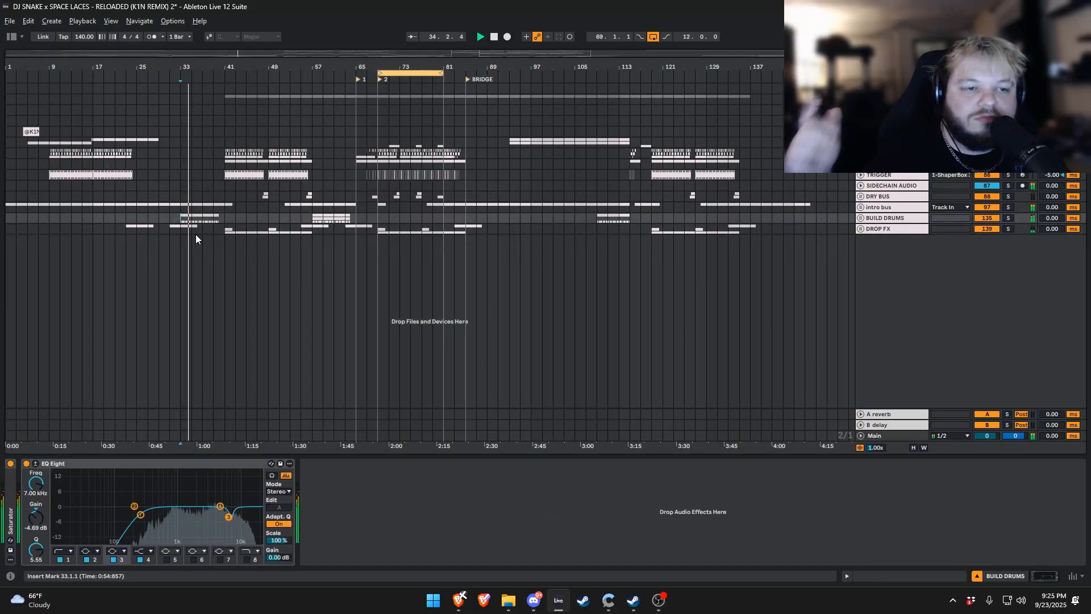
left_click(219, 218)
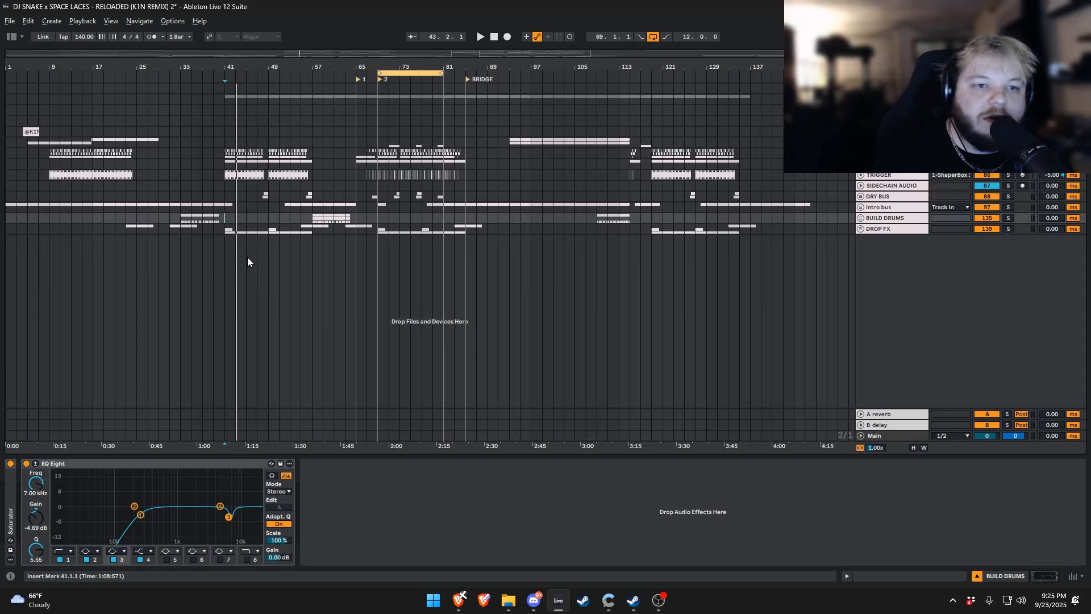
- Mark bars 57 to 65 on the BUILD DRUMS track and play the second build-up from bar 57
left_click(304, 217)
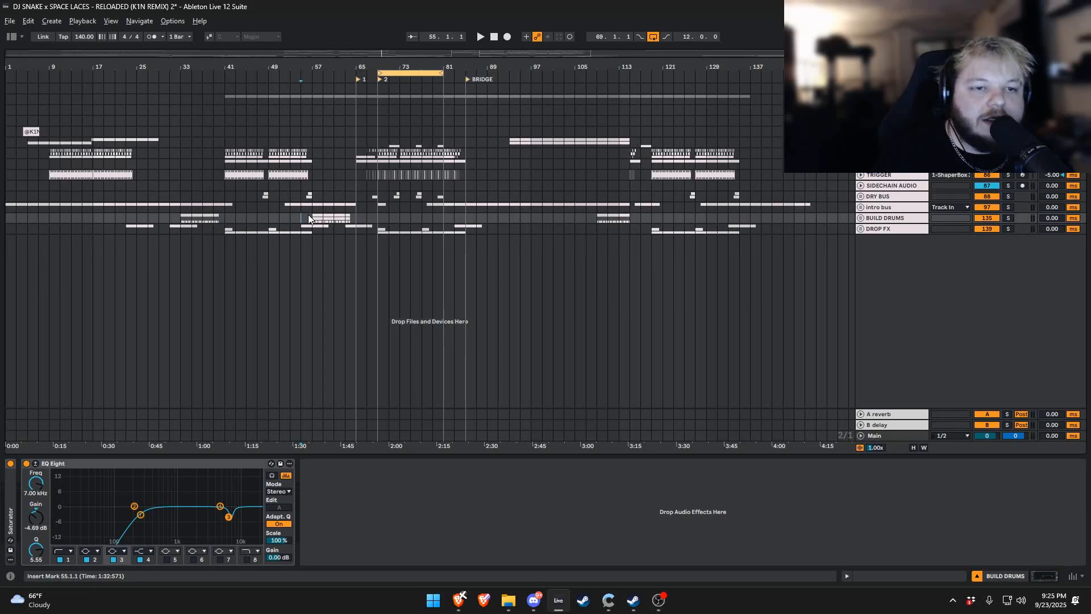
left_click_drag(308, 216, 356, 218)
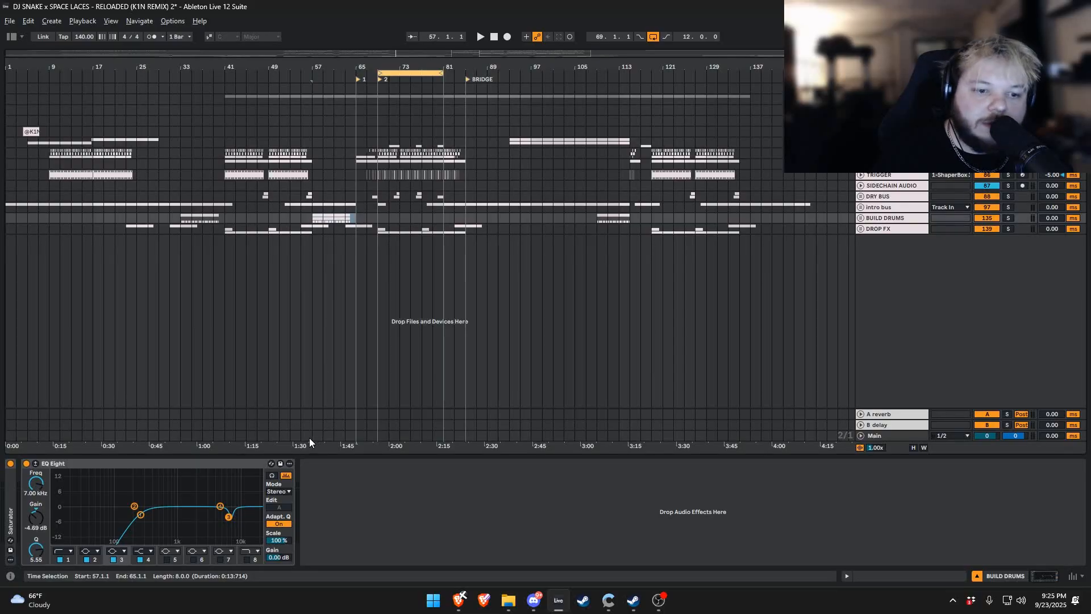
key("space")
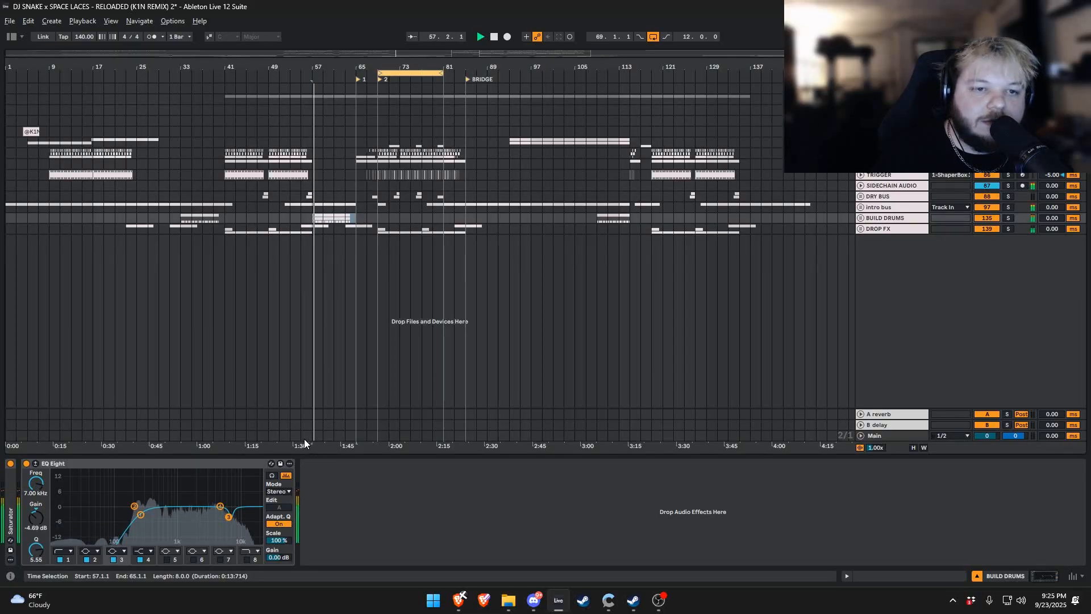
- Play from bar 65 into the second drop, then mark bars 81 to 85 on the BUILD DRUMS track
left_click(354, 216)
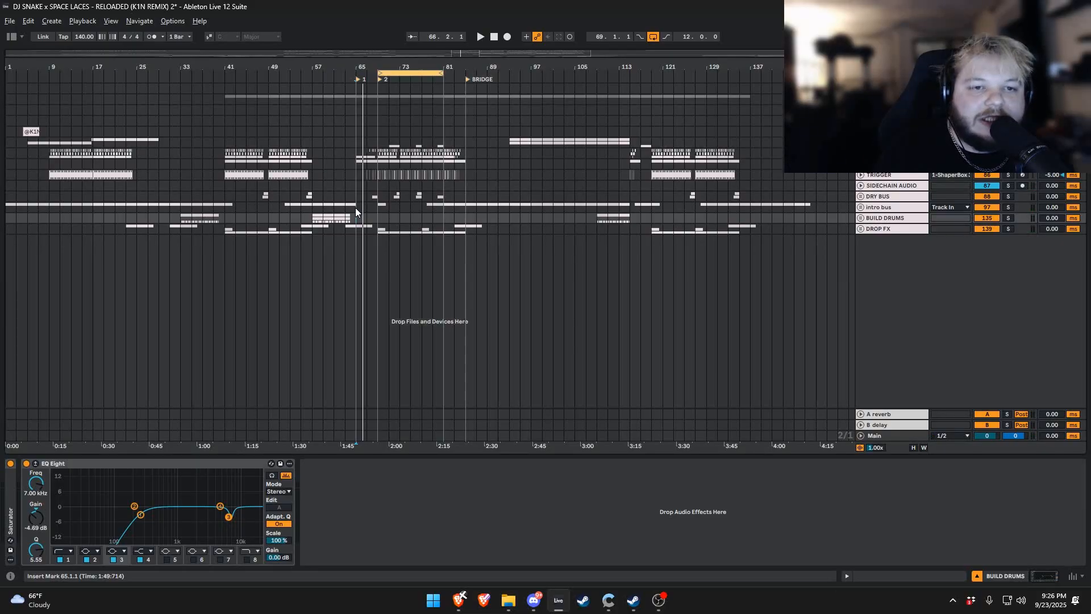
key("space")
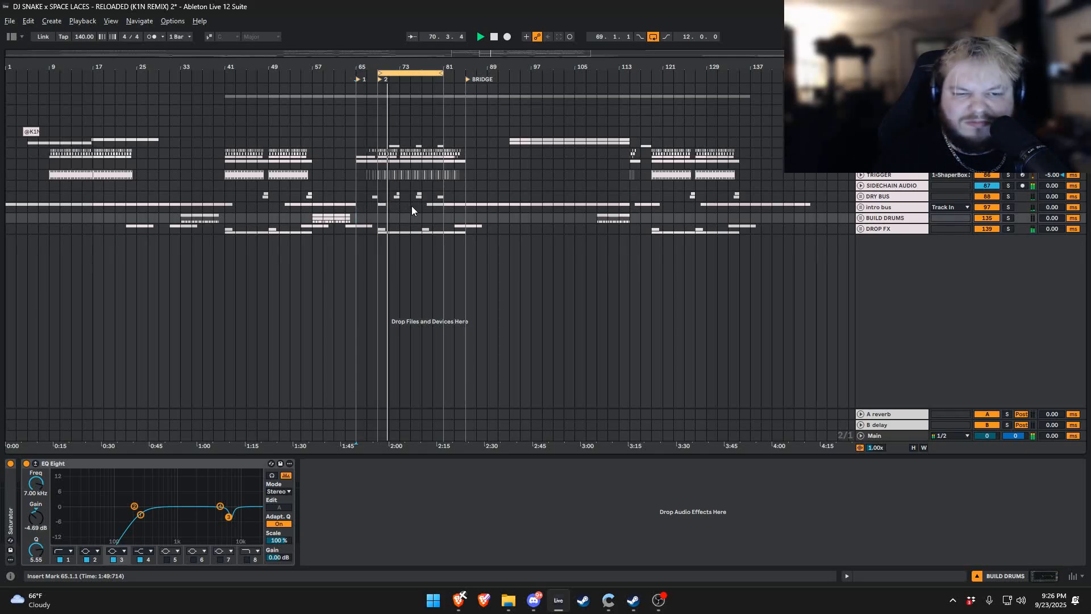
key("space")
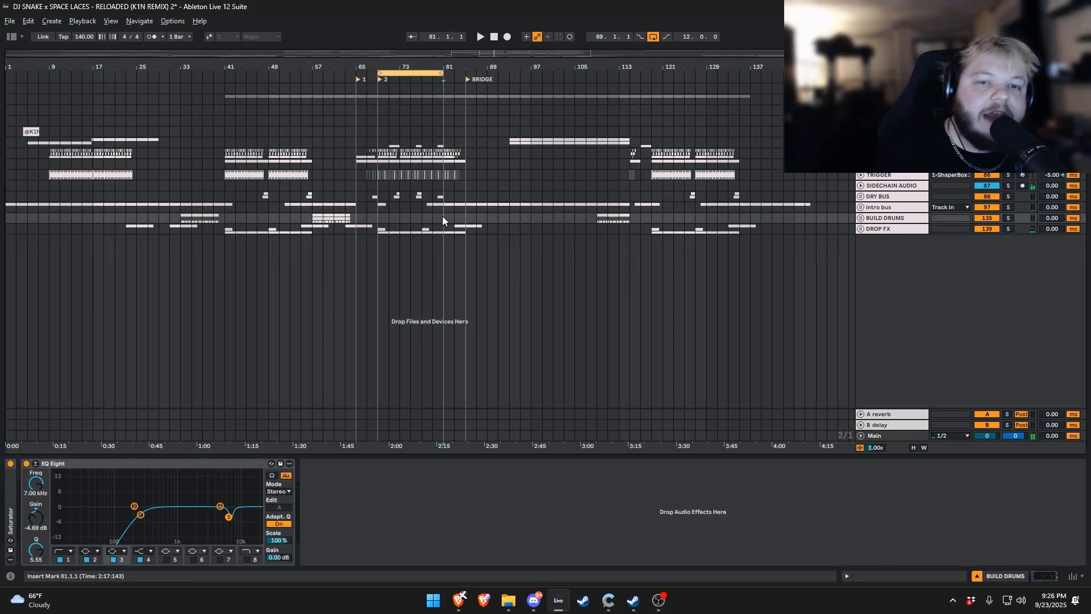
left_click_drag(442, 218, 457, 222)
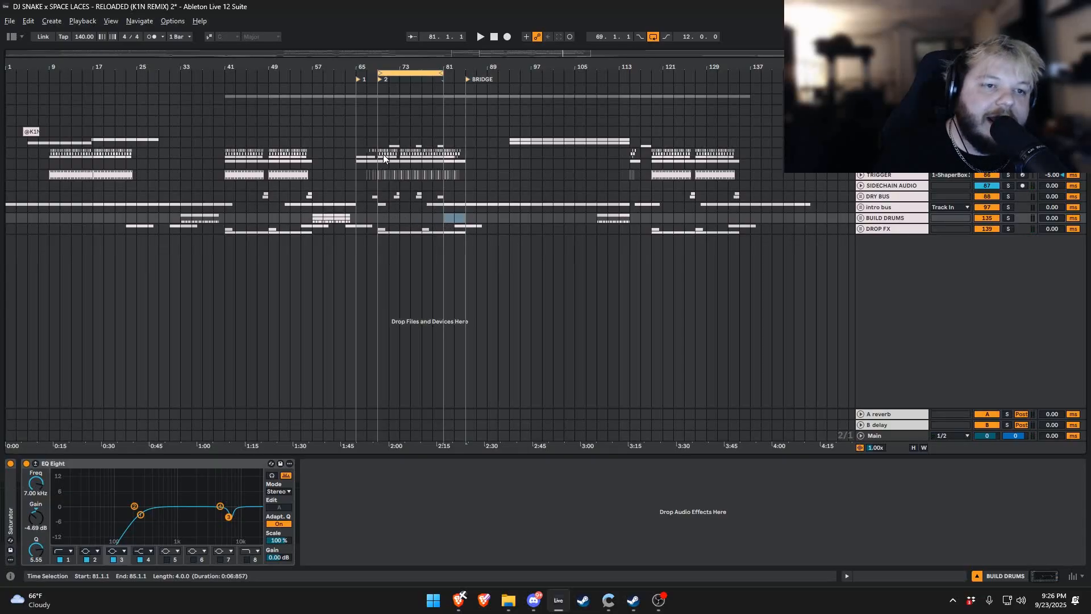
- Mark the first drop at bars 41 to 57 and the build-up before it at bars 33 to 41
left_click_drag(225, 156, 312, 182)
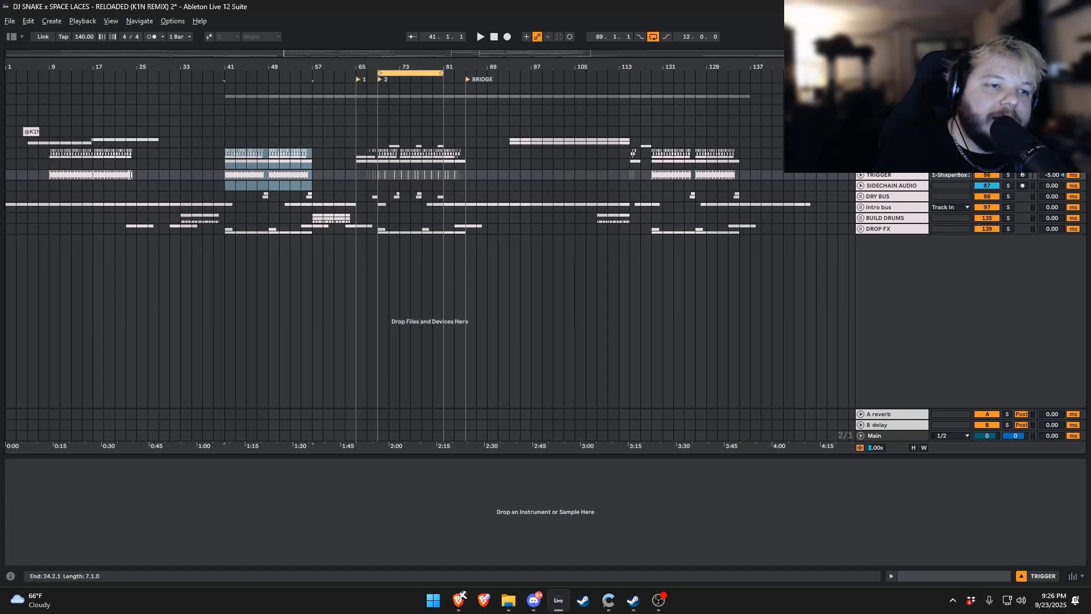
left_click_drag(138, 171, 224, 208)
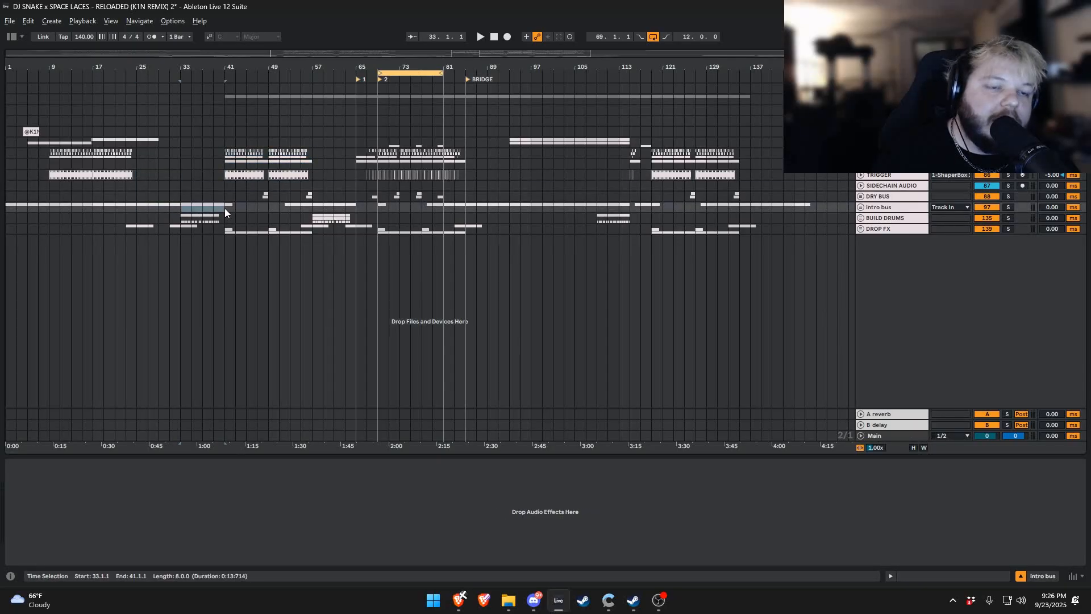
left_click_drag(227, 153, 311, 182)
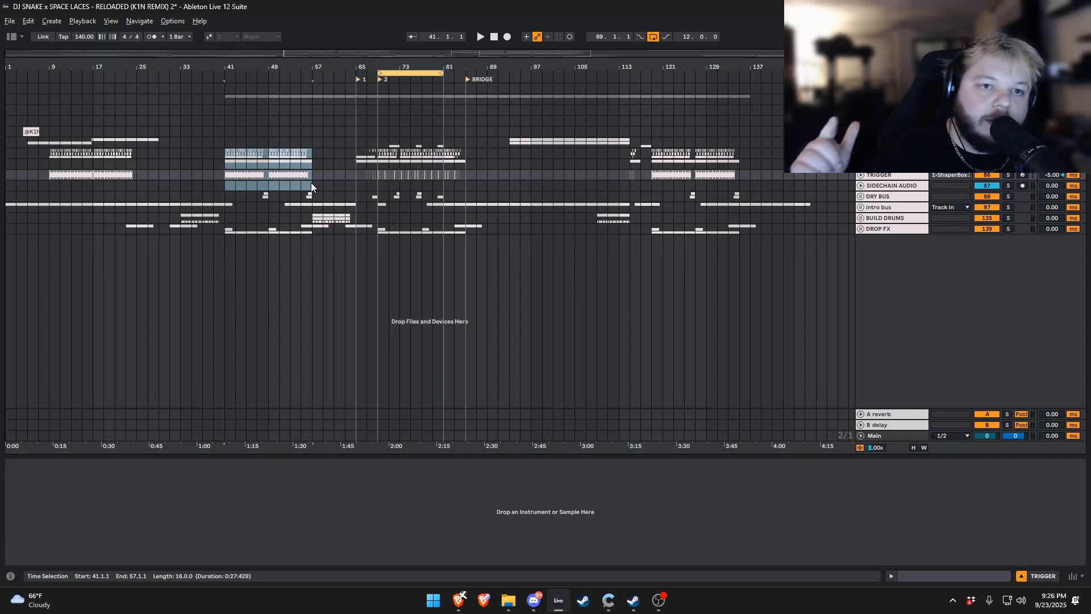
- Mark bars 65 to 69 on the DROPS track and the second drop's bars 69 to 81
left_click(363, 163)
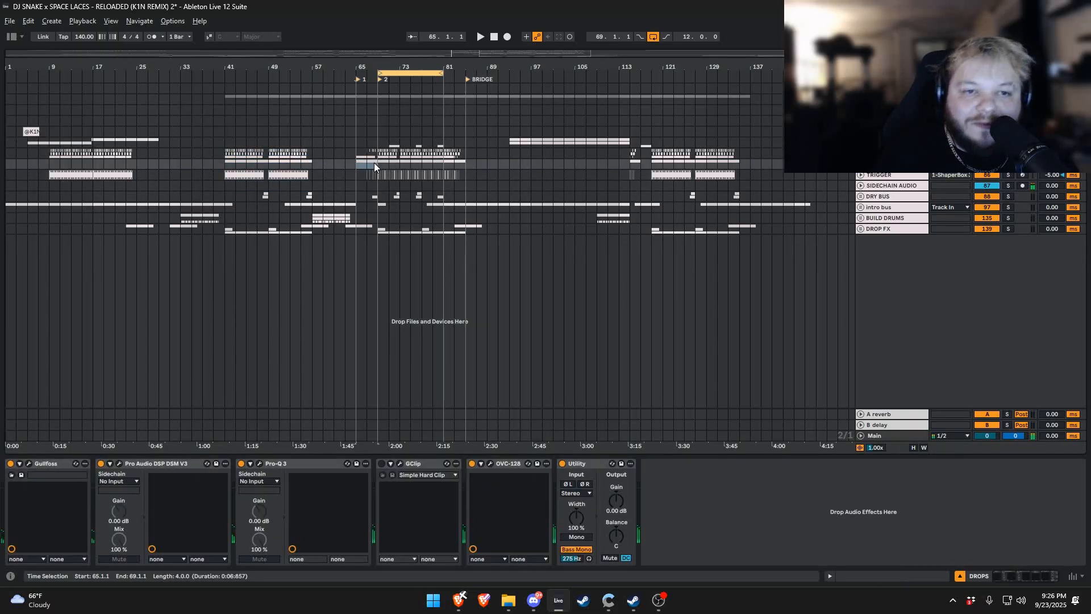
key("z")
key("x")
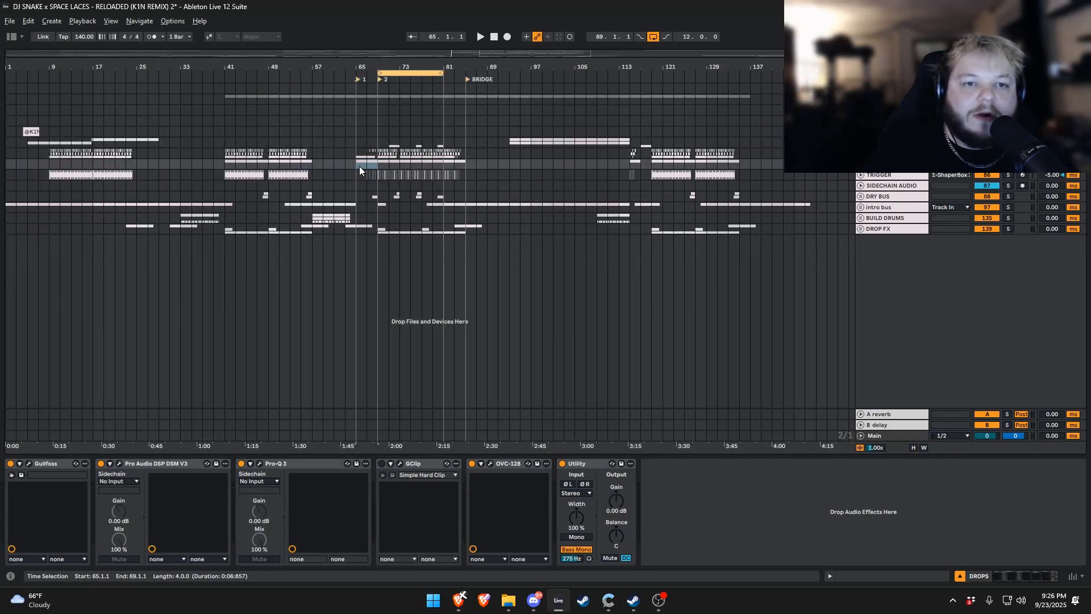
scroll(384, 128, "up", 3)
left_click_drag(385, 151, 530, 167)
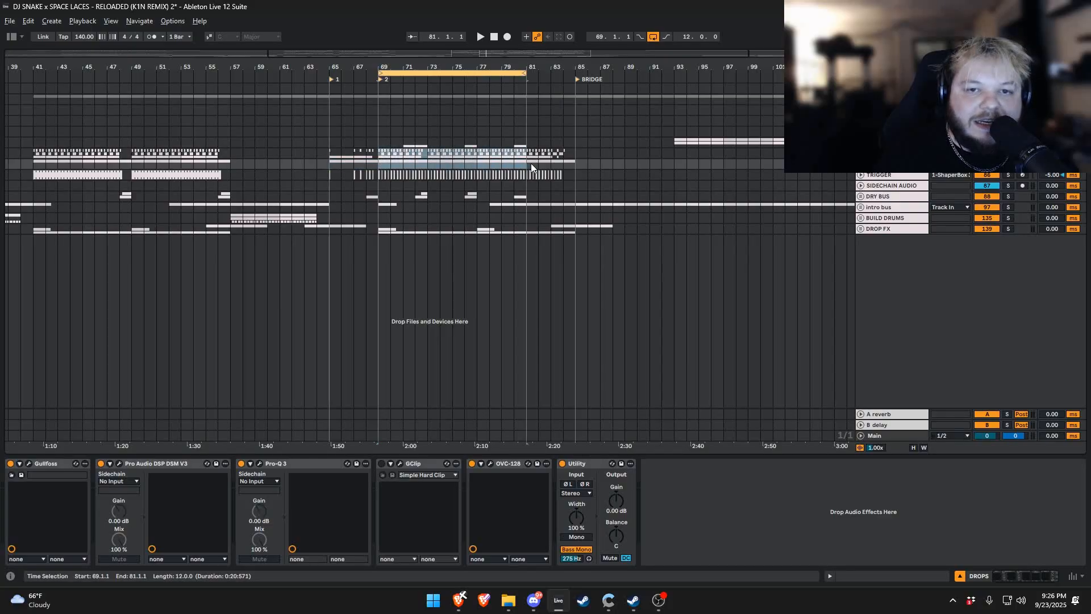
- Place the insert marker at the BRIDGE locator at bar 85 and play the bridge's opening
mouse_move(374, 162)
left_mouse_down()
mouse_move(599, 164)
mouse_move(574, 166)
mouse_move(656, 233)
left_mouse_up()
left_click(574, 162)
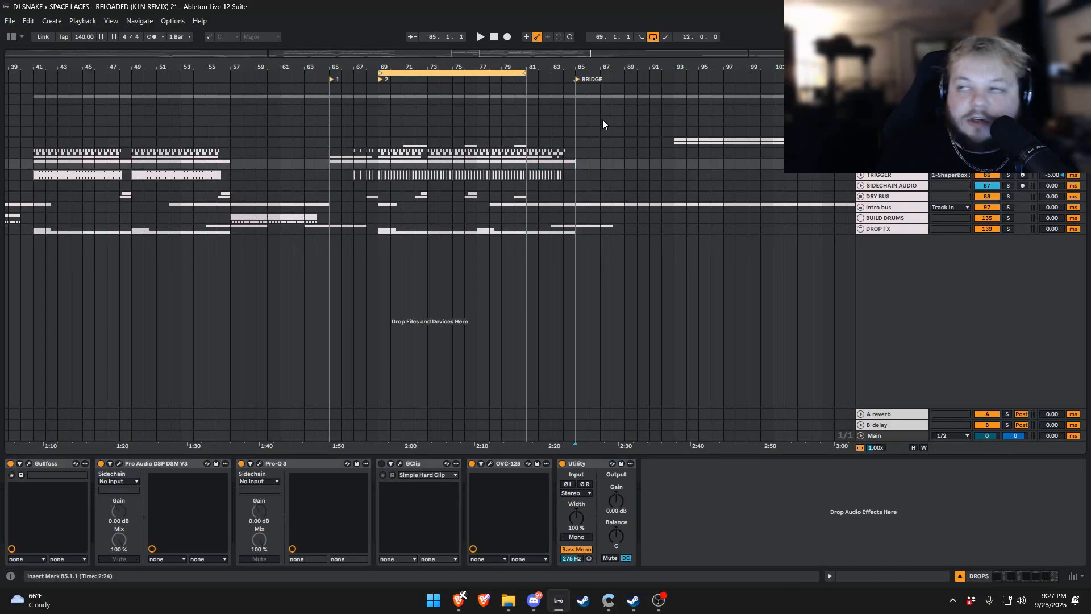
key("space")
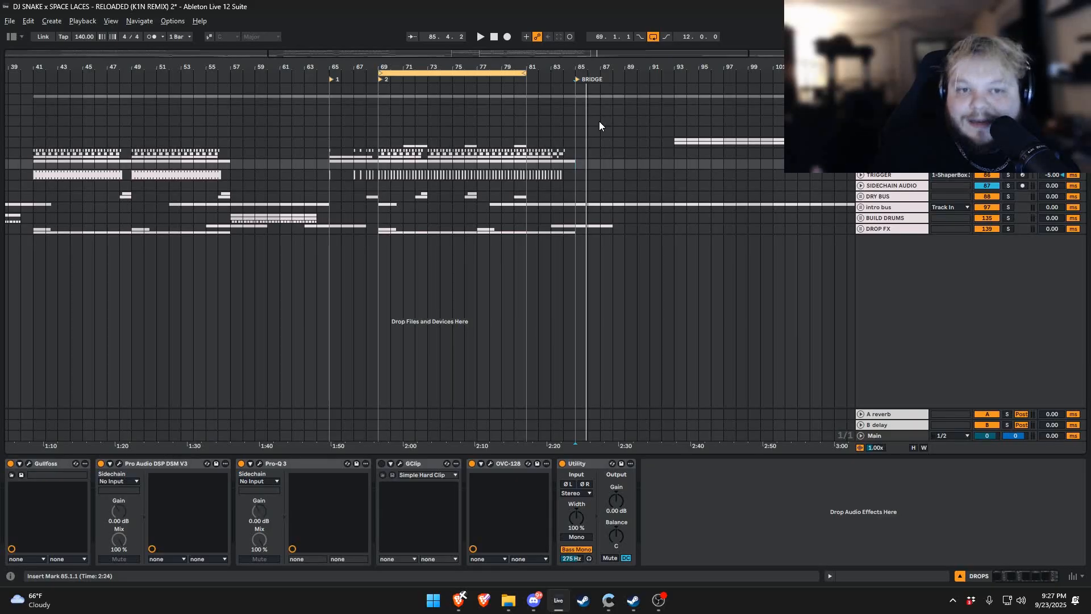
- Mark bars 41 to 54 down to the TRIGGER track, then place the insert marker at bar 69 on that track
left_click_drag(261, 175, 226, 178)
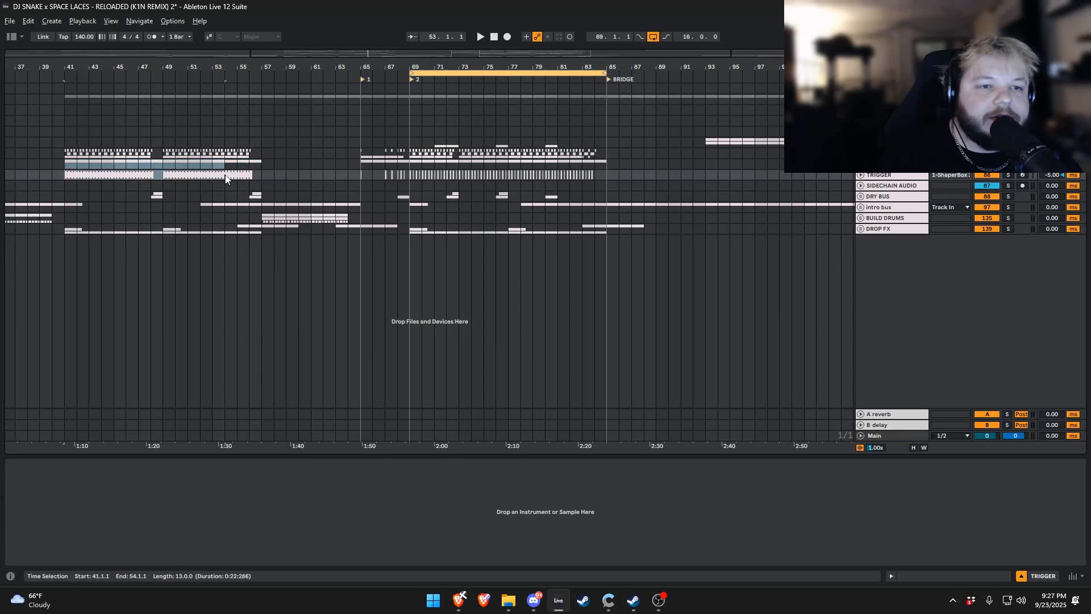
scroll(346, 176, "right", 1)
left_click_drag(319, 175, 401, 176)
left_click(372, 174)
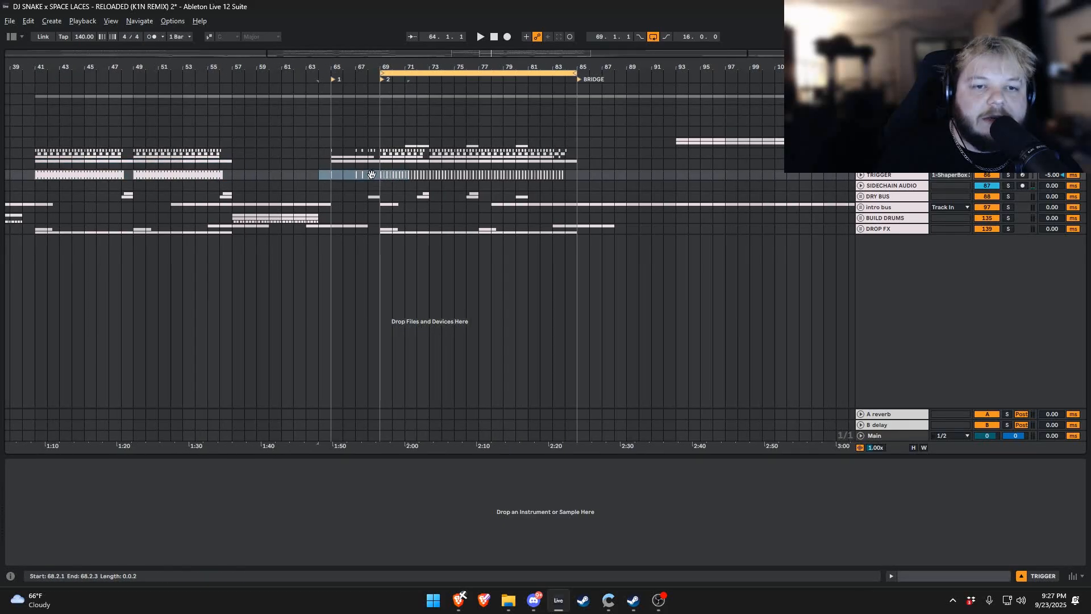
left_click(377, 176)
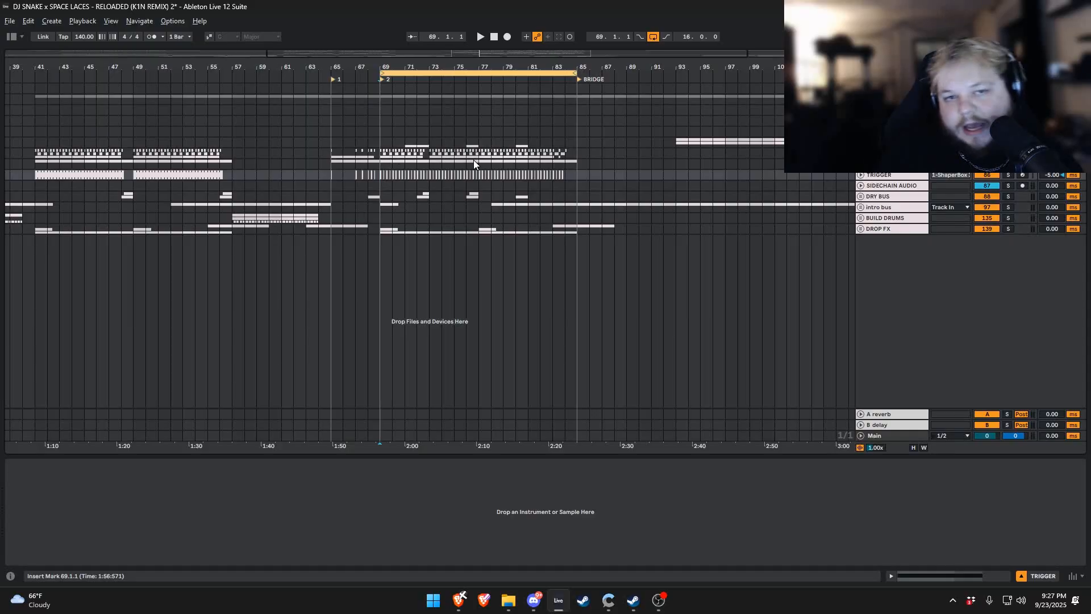
- Shorten the loop to bars 77 to 85 and play the end of the second drop from bar 81
left_click_drag(380, 70, 478, 70)
left_click(529, 153)
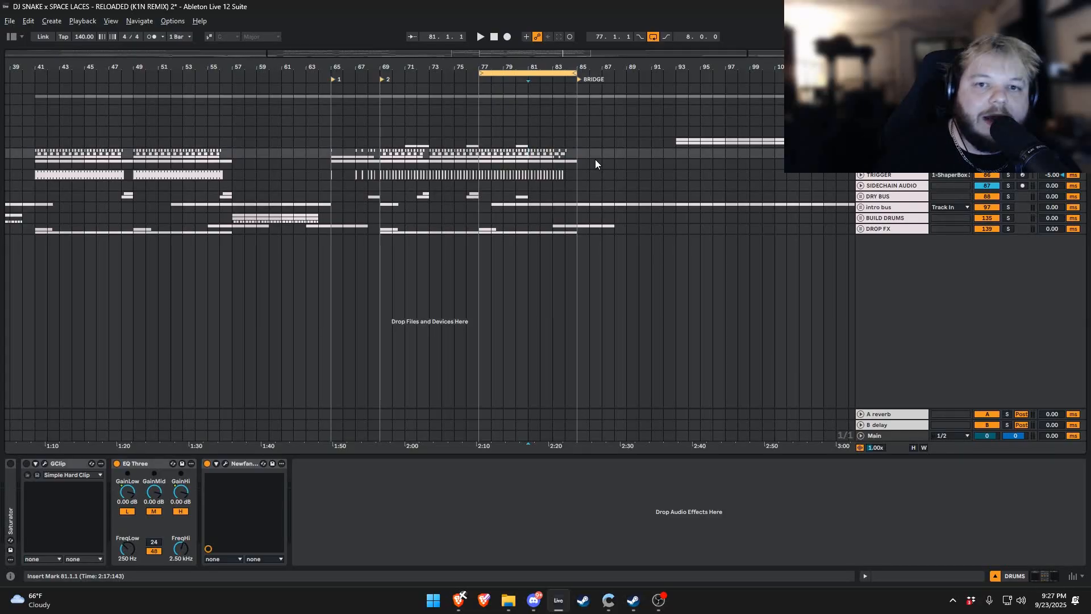
key("space")
- Skip ahead to bar 83 and turn off looping so playback runs past bar 85 into the bridge
left_click(555, 155)
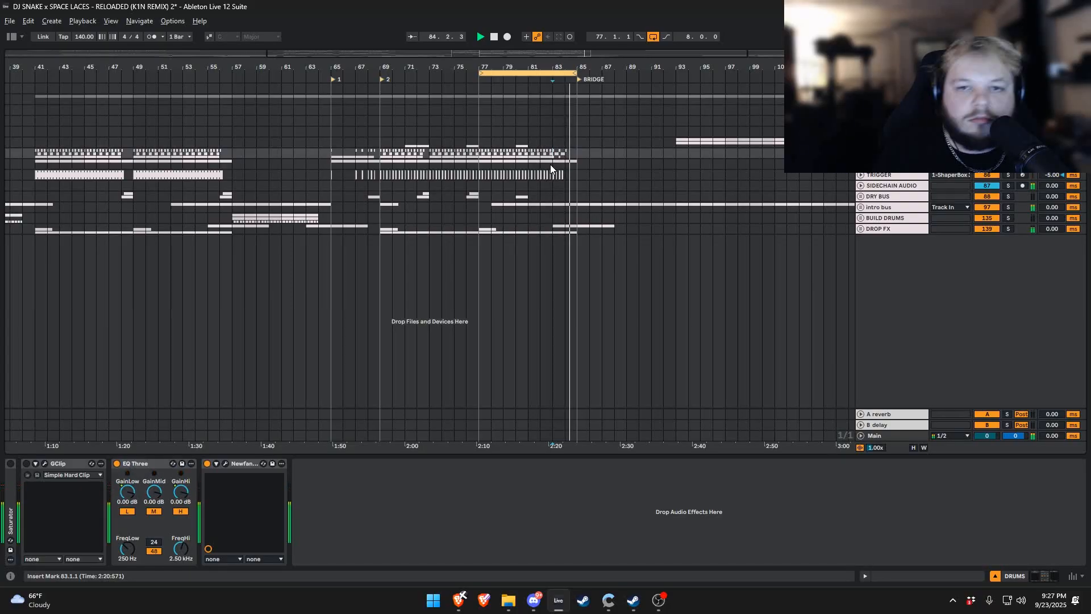
left_click(653, 38)
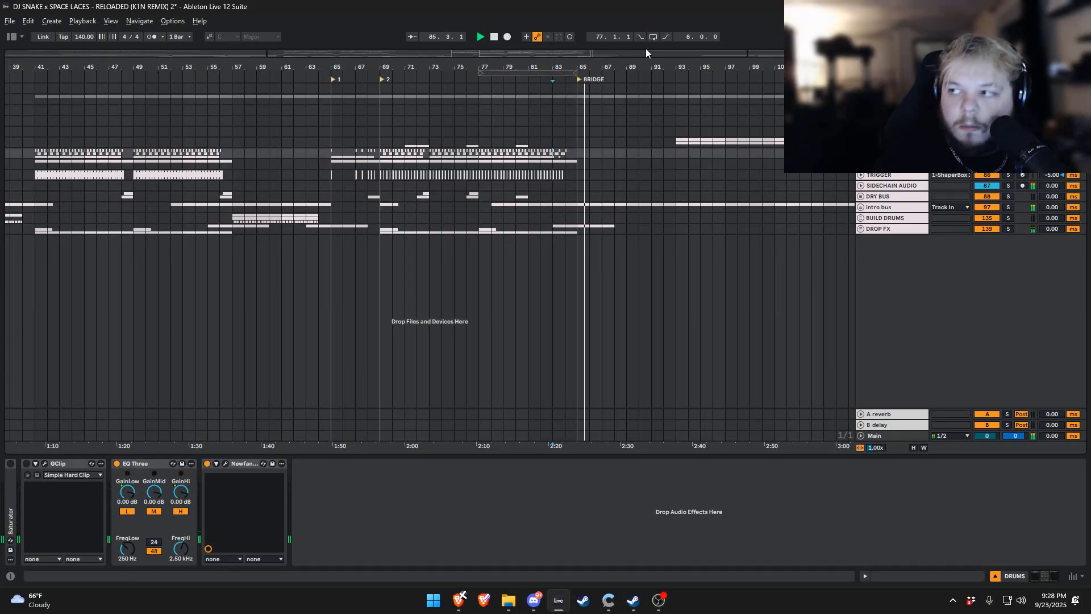
key("space")
- Play the arrangement from bar 115, right after the third build-up
left_click_drag(588, 179, 457, 188)
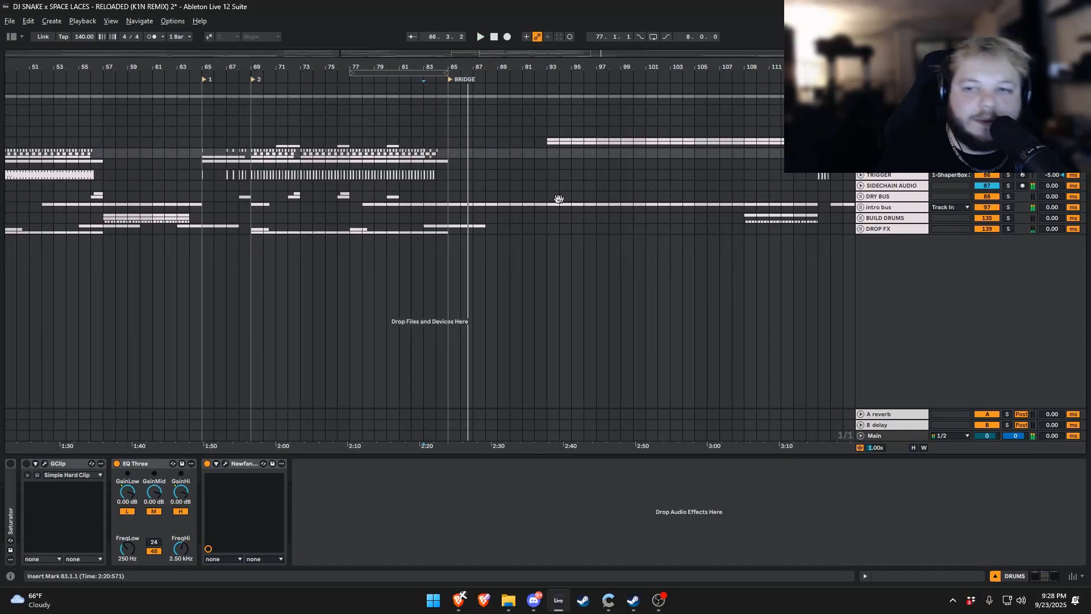
scroll(557, 199, "down", 4)
scroll(629, 197, "up", 3)
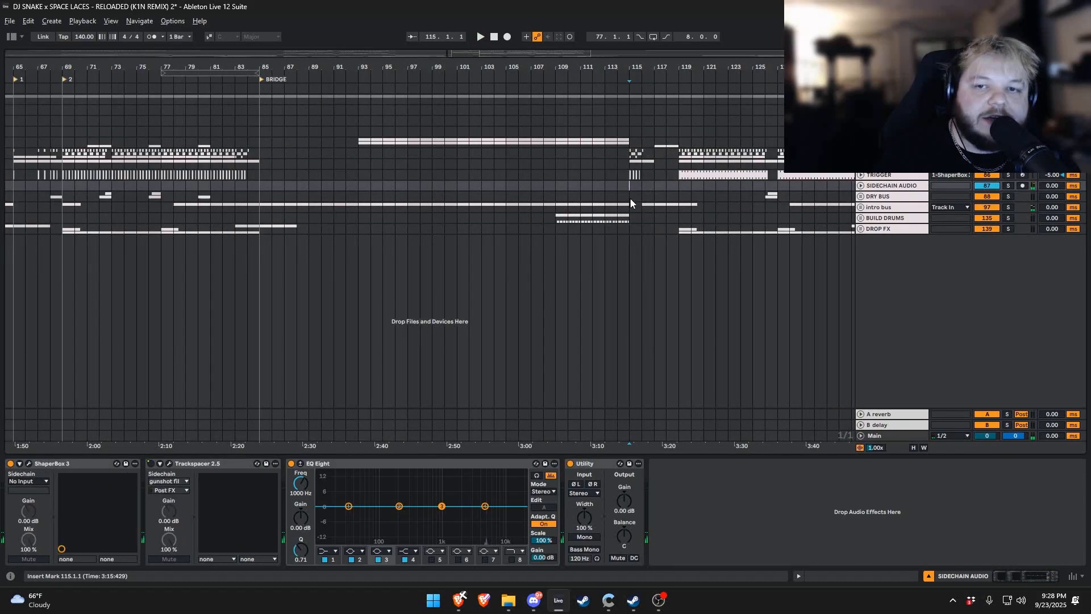
scroll(625, 199, "right", 3)
key("space")
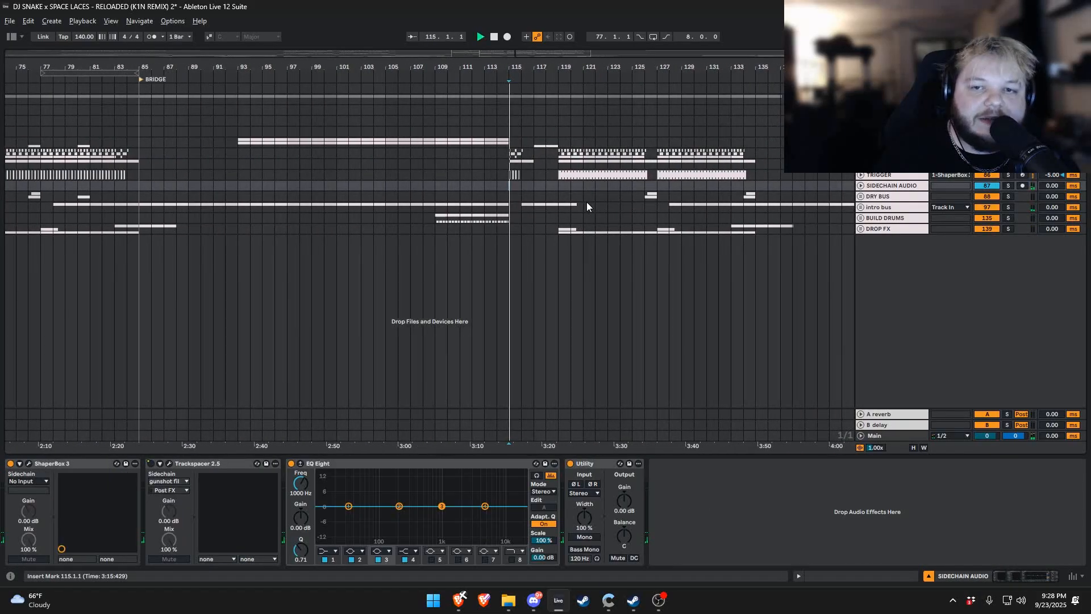
- Skip playback ahead to bar 119, listen to the final drop's opening, and stop
right_click(558, 182)
left_click(524, 288)
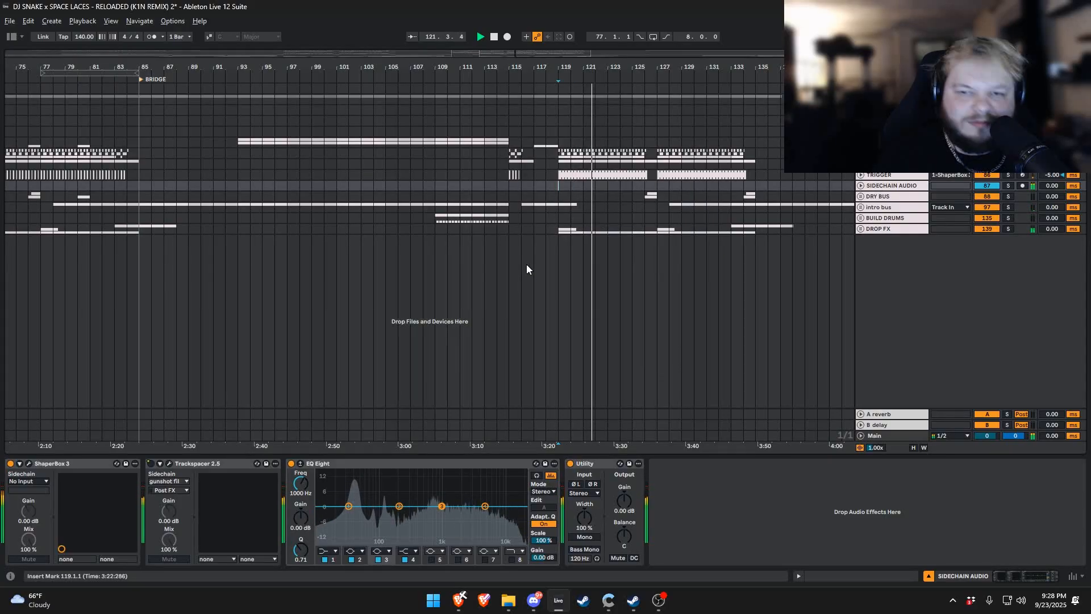
scroll(534, 261, "left", 3)
key("space")
- Play the outro from bar 135 at the end of the final drop
scroll(634, 247, "down", 4)
left_click(734, 195)
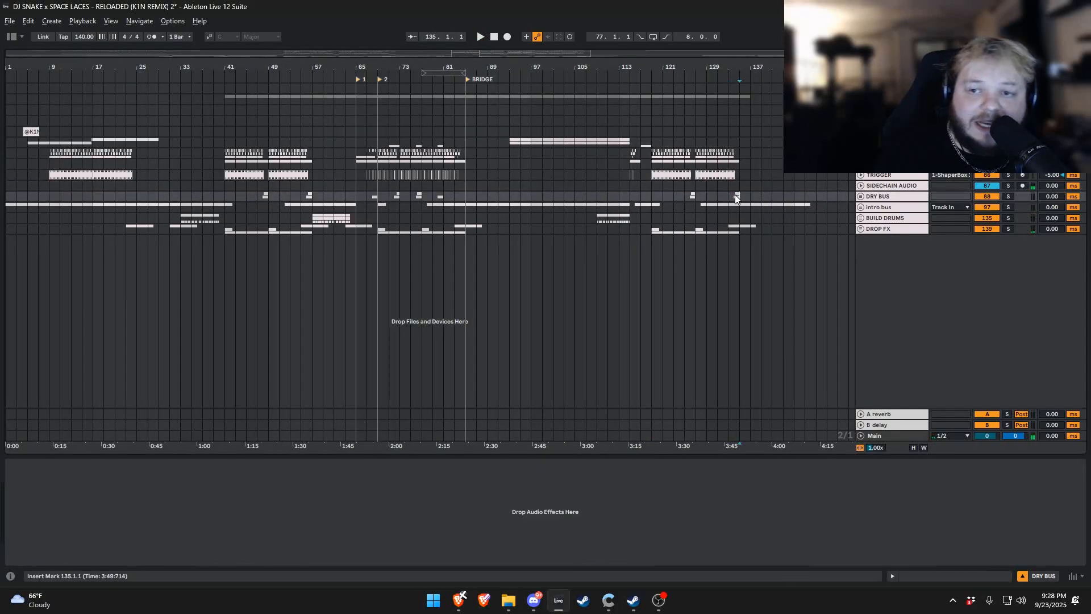
left_click(739, 196)
key("space")
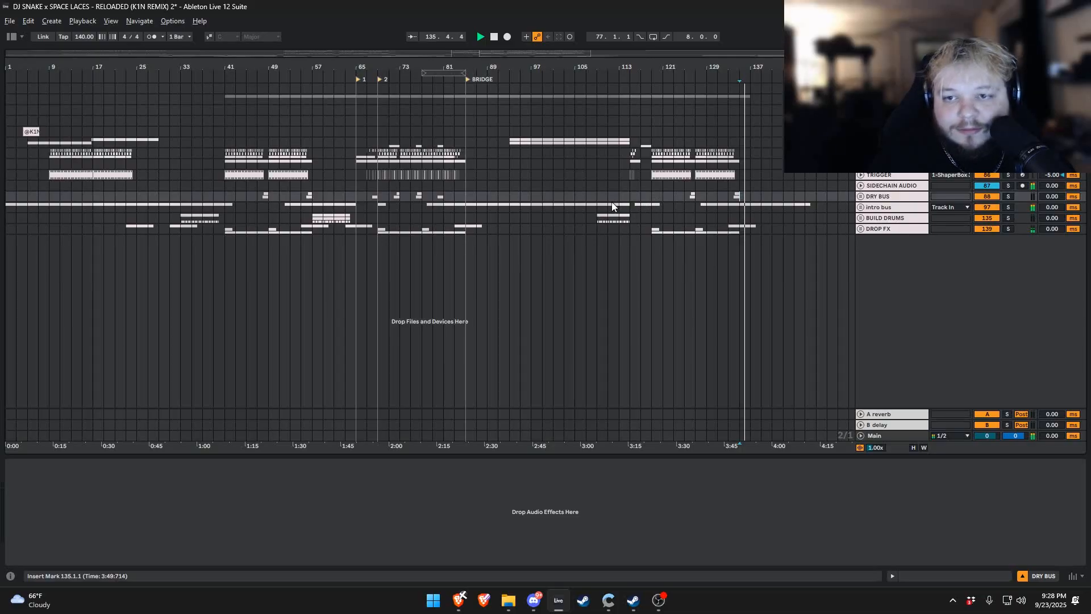